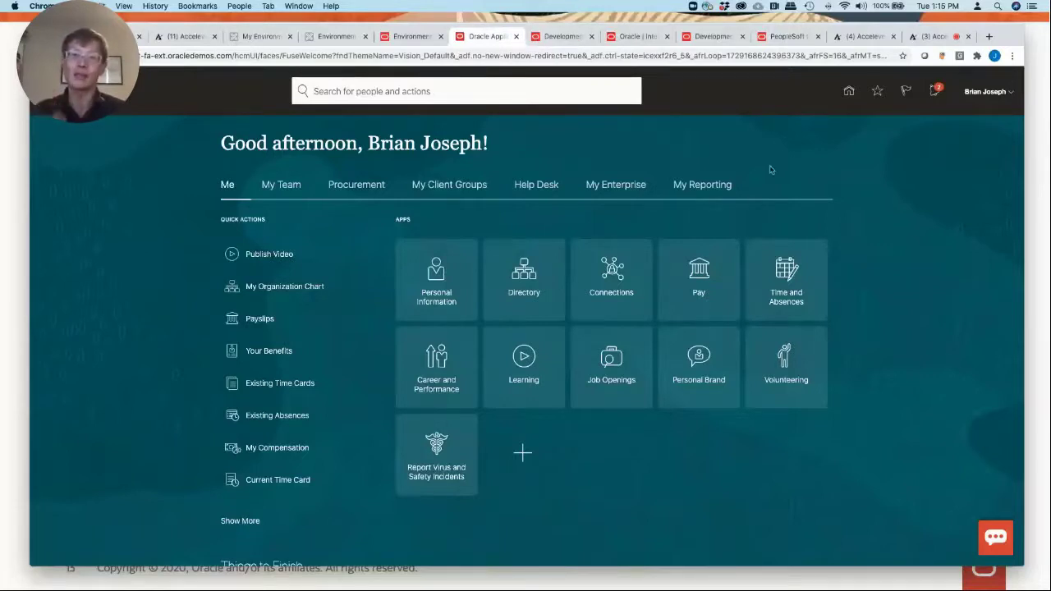
Open the assistant chat, greet it twice to restart the session, and ask for your vacation balance (210 hours)
{"action": "left_click", "coordinate": [991, 535]}
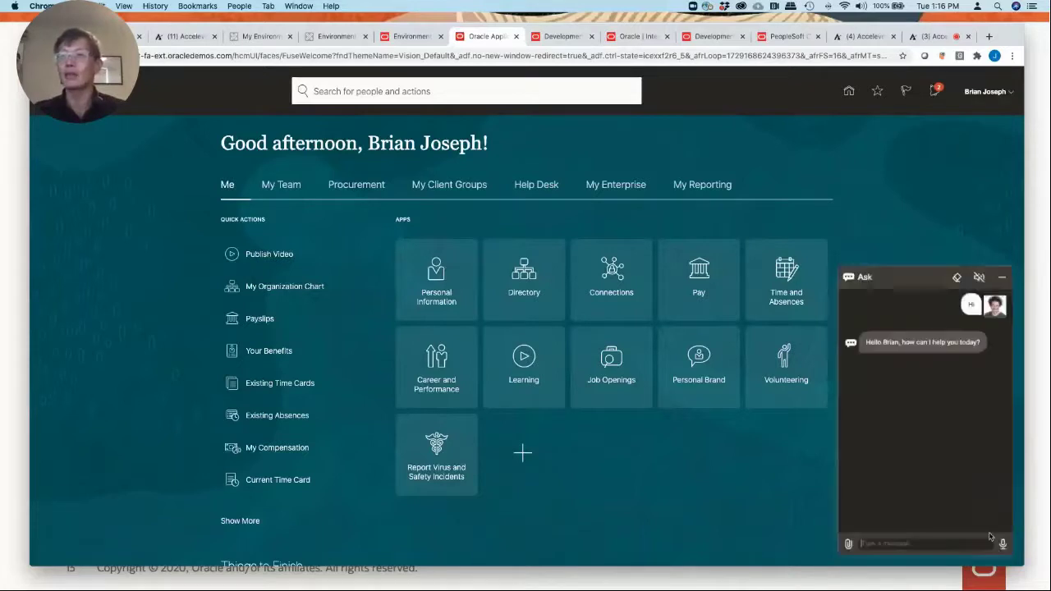
{"action": "type", "text": "hi"}
{"action": "key", "text": "Return"}
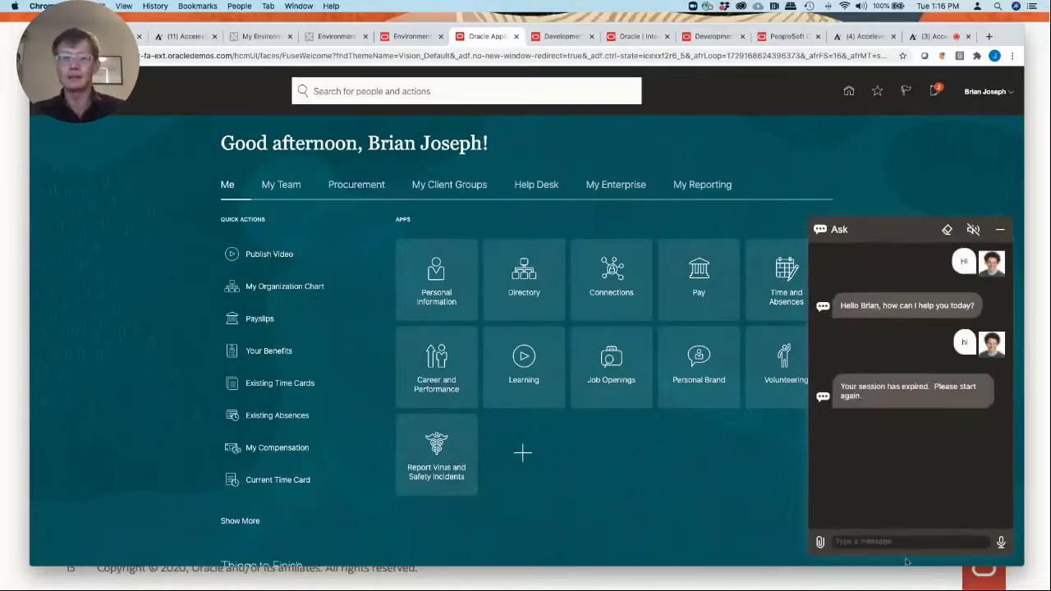
{"action": "type", "text": "Hi"}
{"action": "key", "text": "Return"}
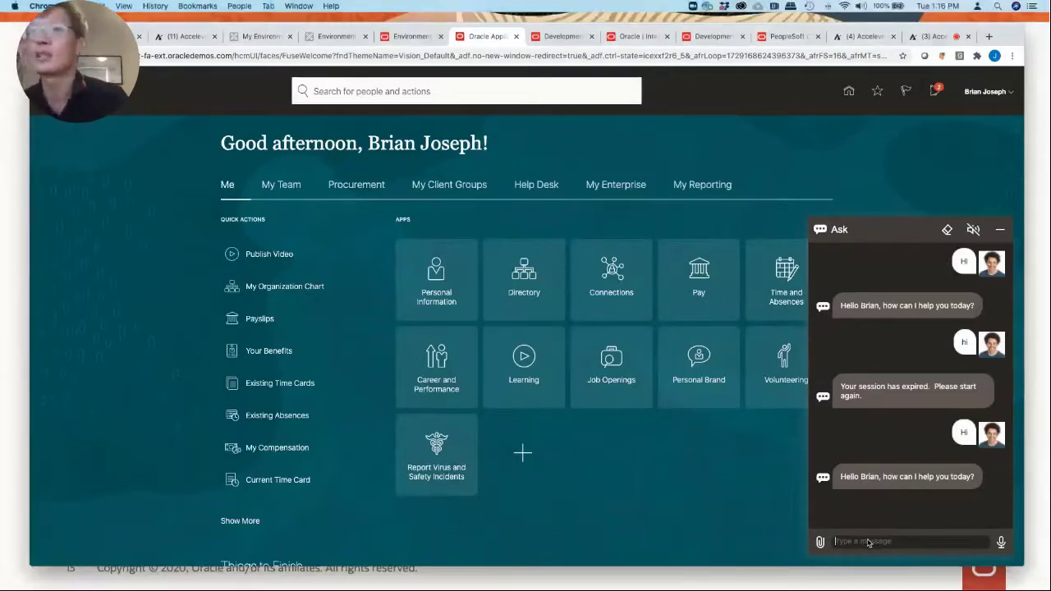
{"action": "type", "text": "What is my vacation balanca"}
{"action": "key", "text": "Return"}
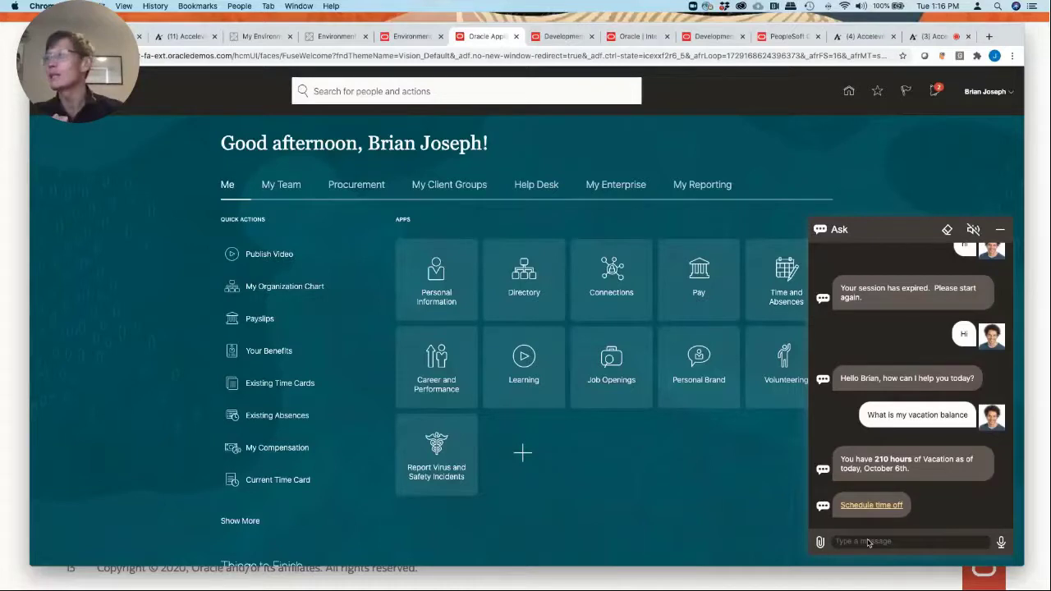
Ask the assistant who a colleague is by name, then send 'order a new laptop'
{"action": "left_click", "coordinate": [868, 543]}
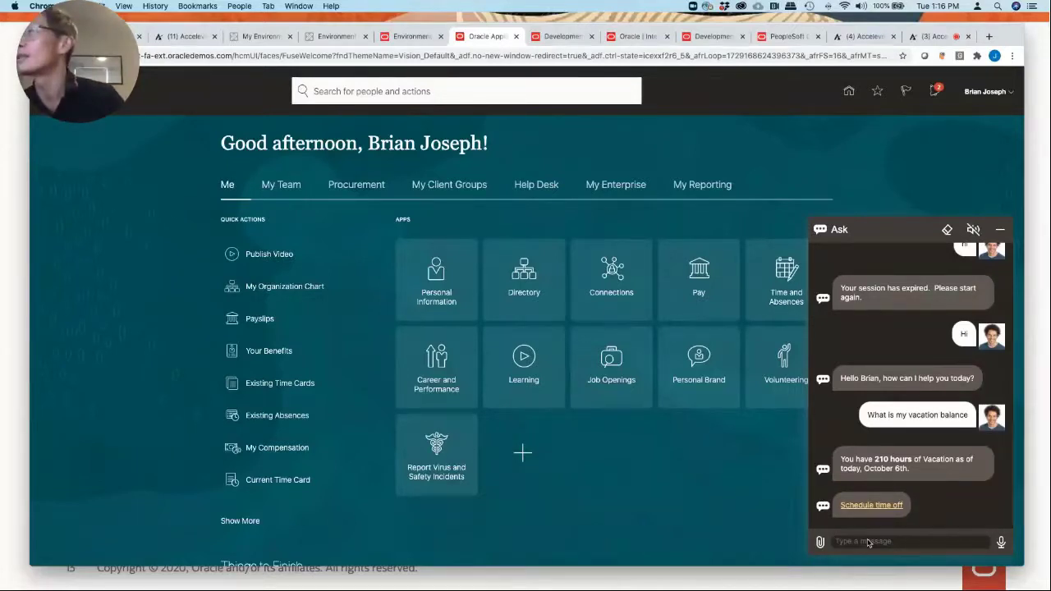
{"action": "type", "text": "Who"}
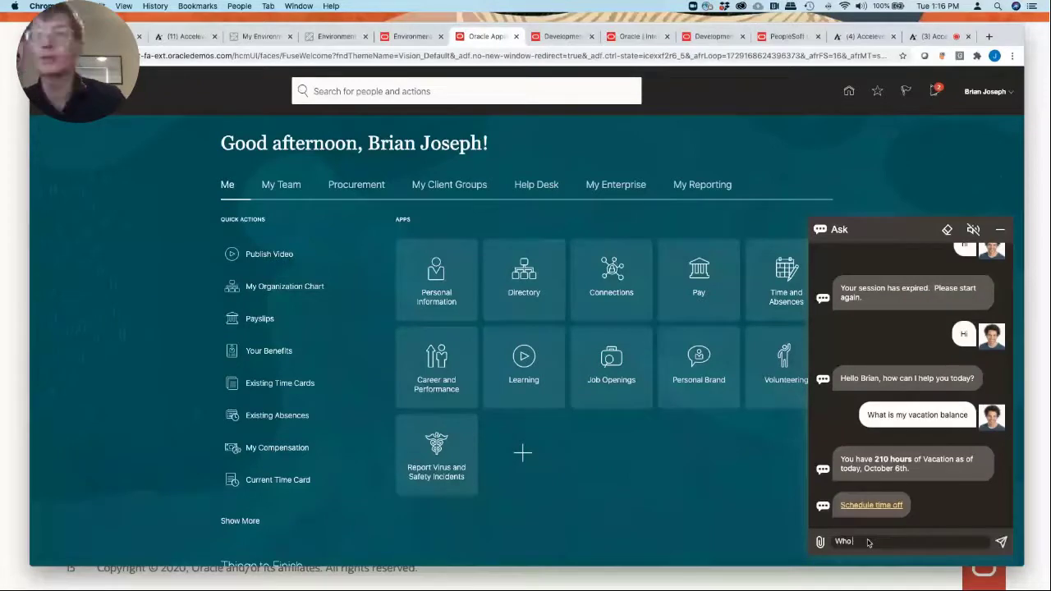
{"action": "key", "text": "Return"}
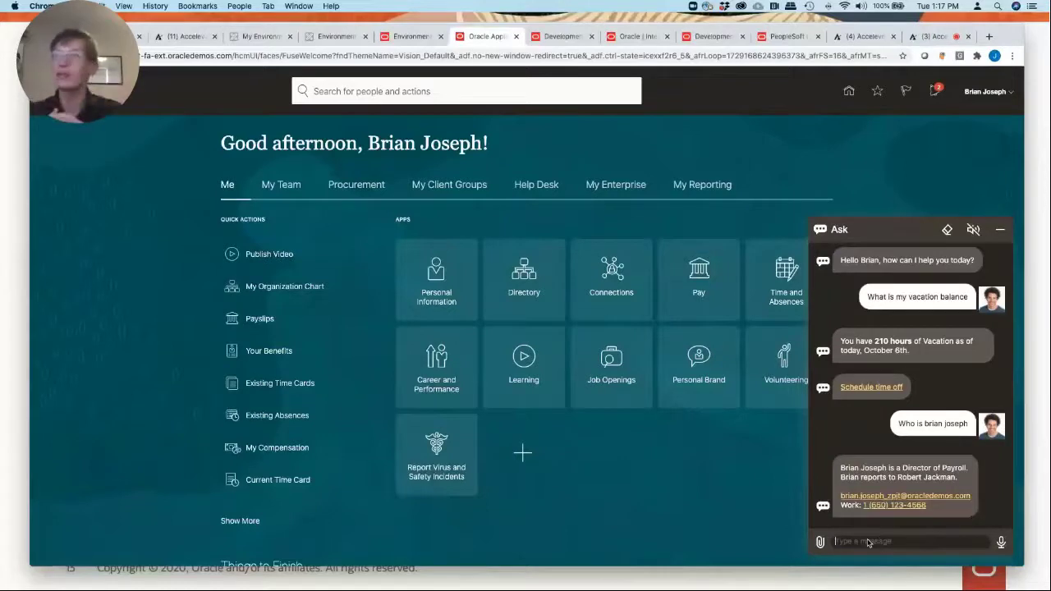
{"action": "type", "text": "order a new laptop"}
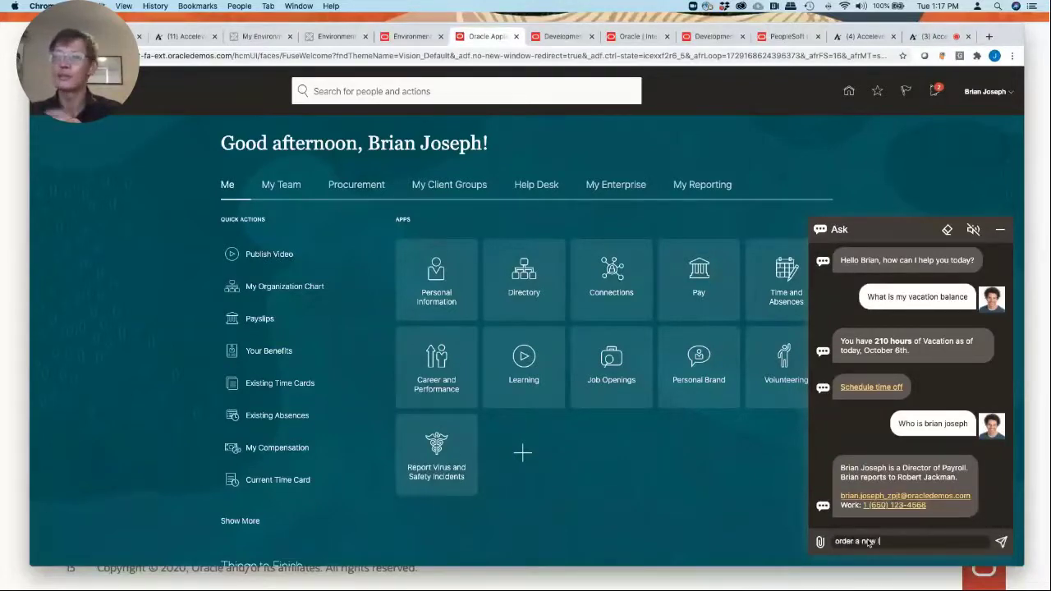
{"action": "key", "text": "Return"}
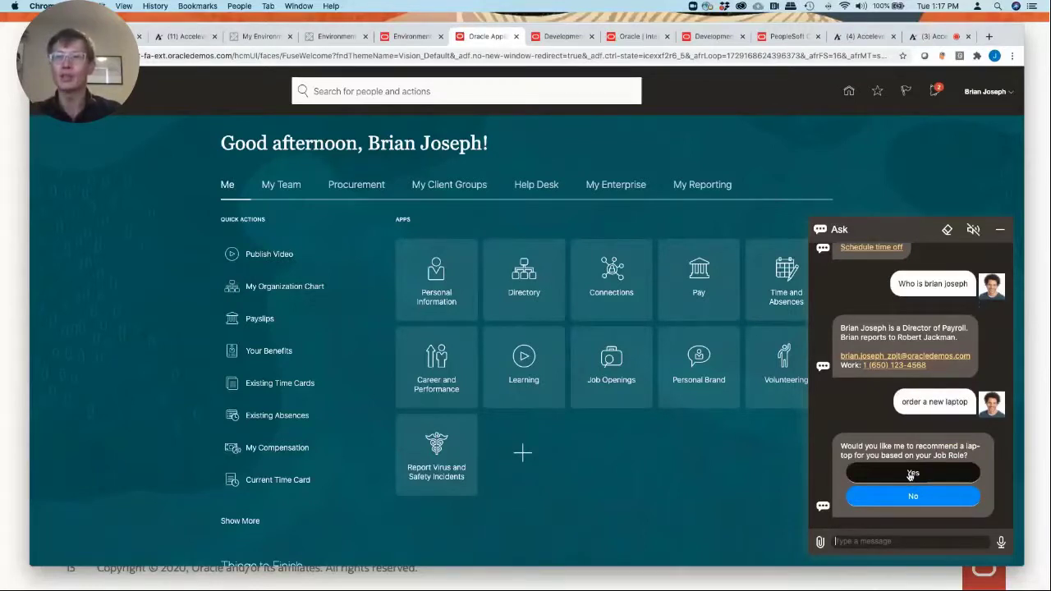
Accept the job-role laptop recommendations and browse past the Dell Latitude to the Lenovo Yoga's details
{"action": "left_click", "coordinate": [910, 475]}
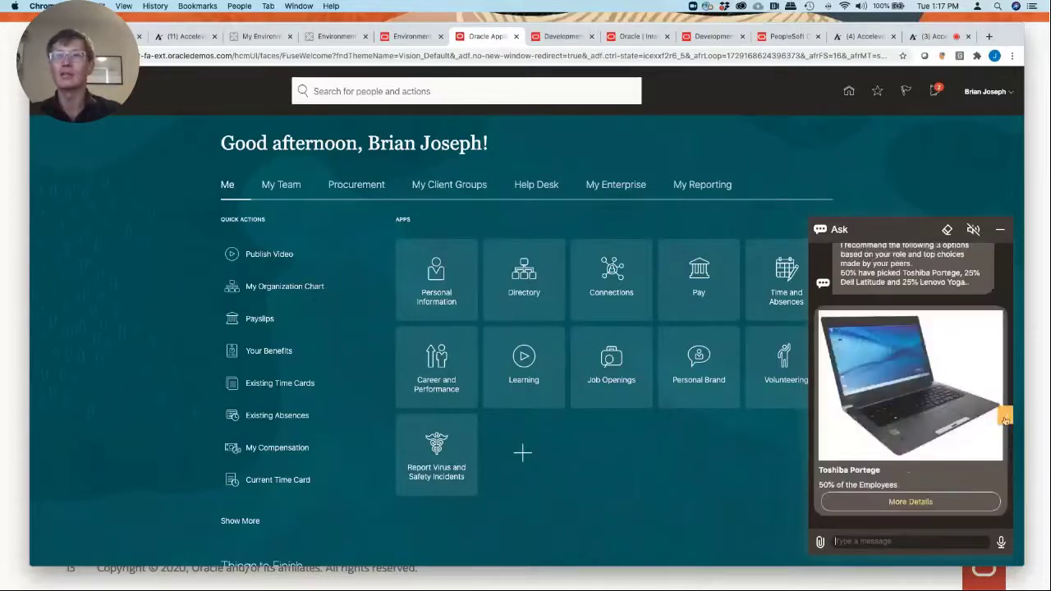
{"action": "left_click", "coordinate": [1006, 416]}
{"action": "left_click", "coordinate": [1006, 417]}
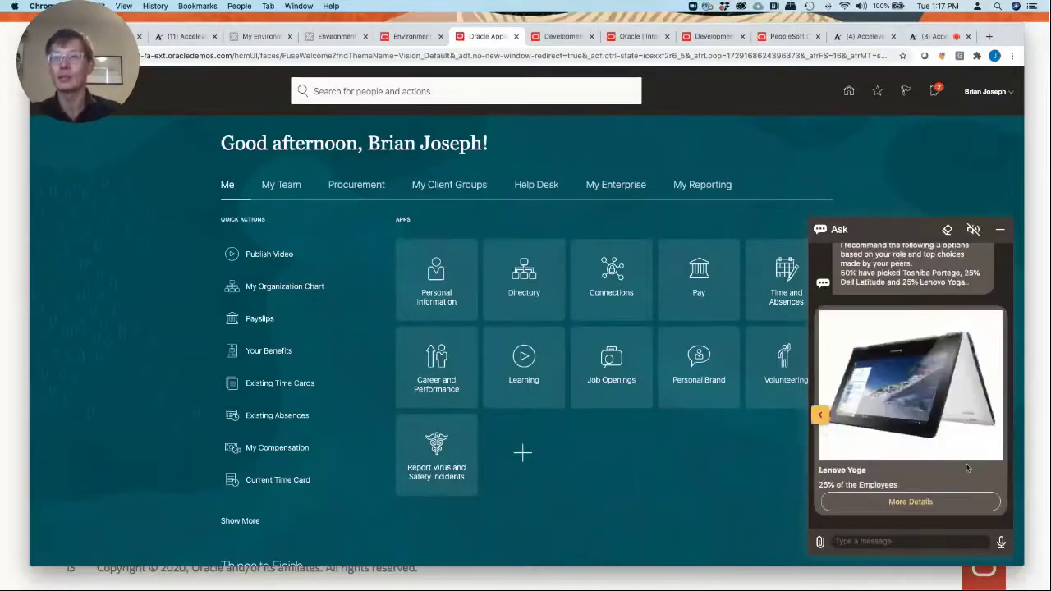
{"action": "left_click", "coordinate": [921, 503]}
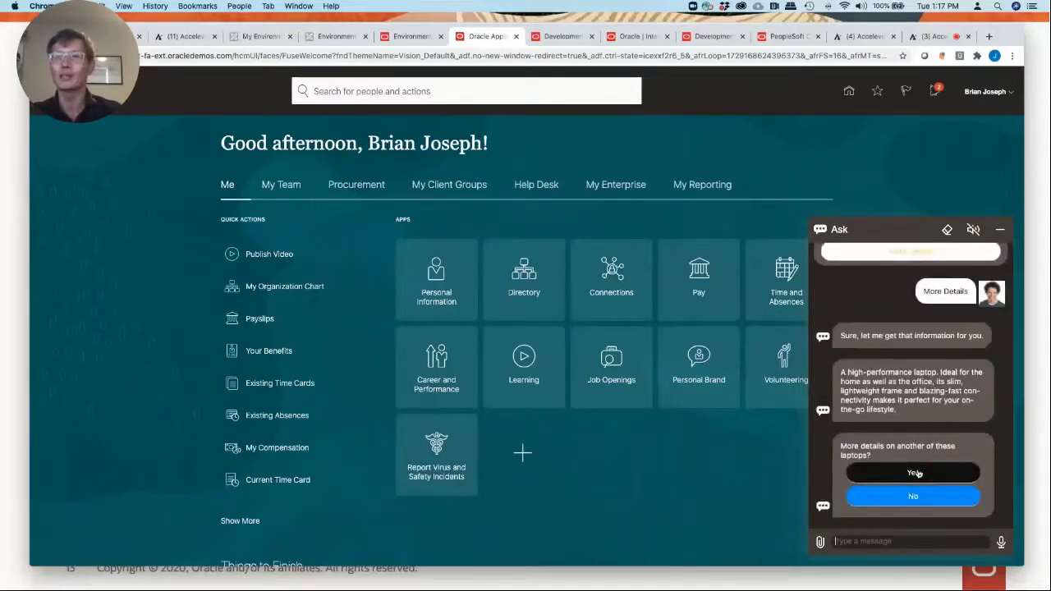
Choose the Lenovo Yoga and have the assistant create its requisition
{"action": "left_click", "coordinate": [913, 496]}
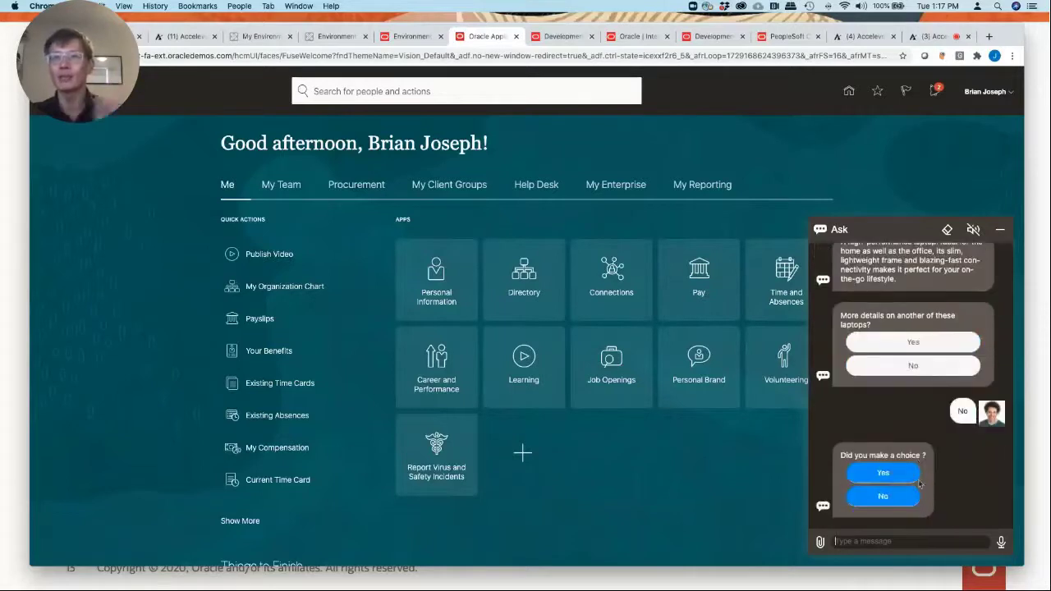
{"action": "left_click", "coordinate": [889, 473]}
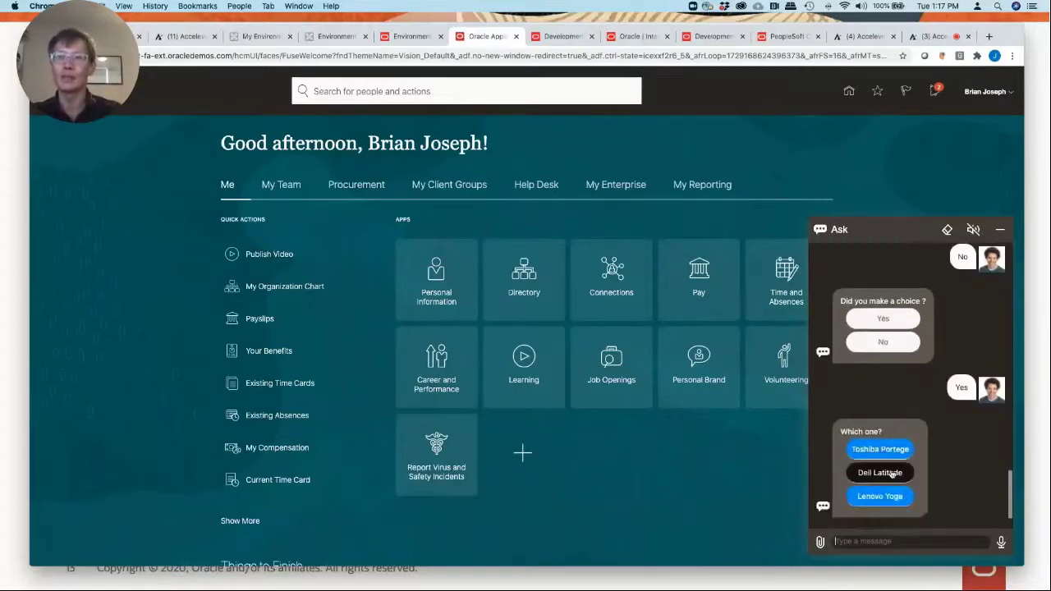
{"action": "left_click", "coordinate": [880, 502]}
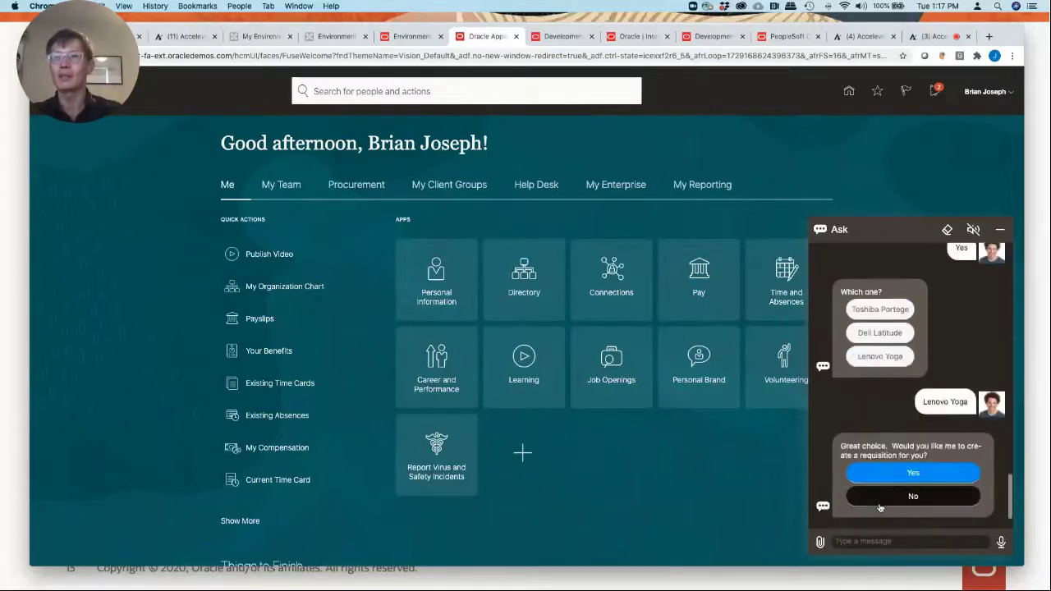
{"action": "left_click", "coordinate": [915, 475]}
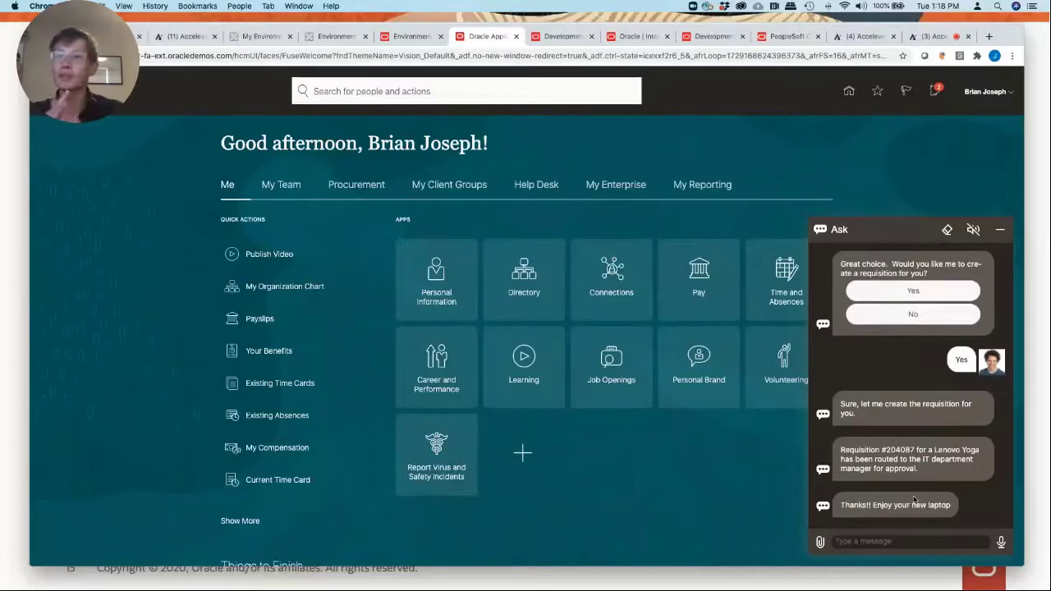
Tell the assistant 'I have a question', then ask 'Am I an essential worker?'
{"action": "type", "text": "I"}
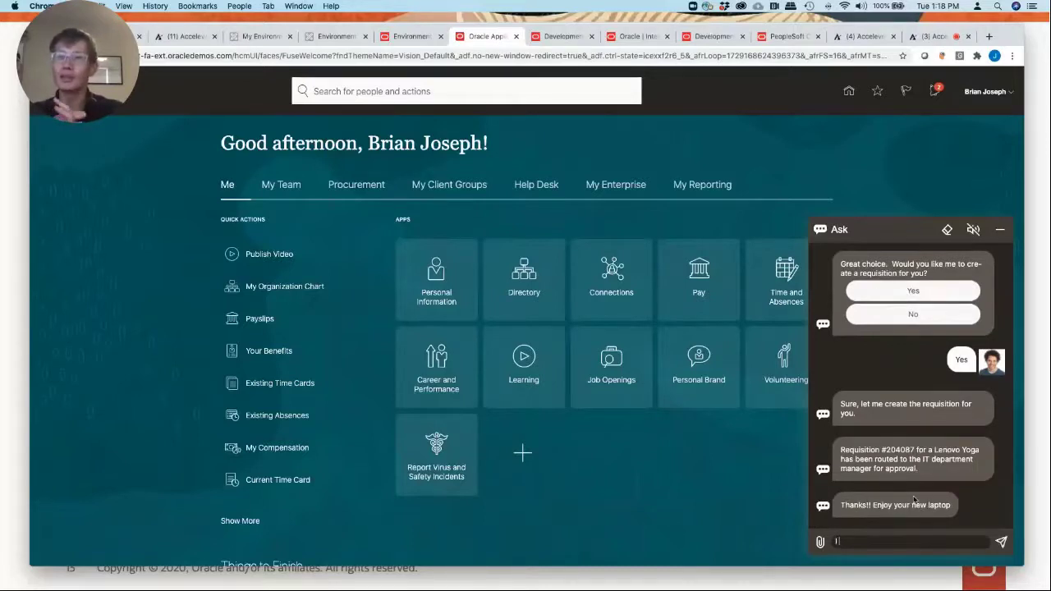
{"action": "type", "text": " have a"}
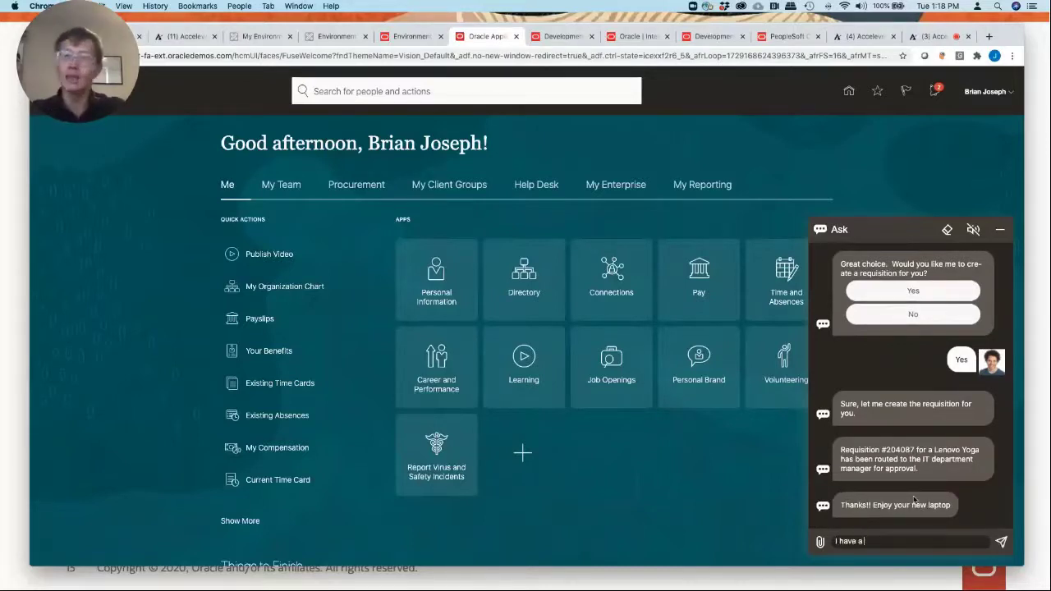
{"action": "type", "text": " question"}
{"action": "key", "text": "Return"}
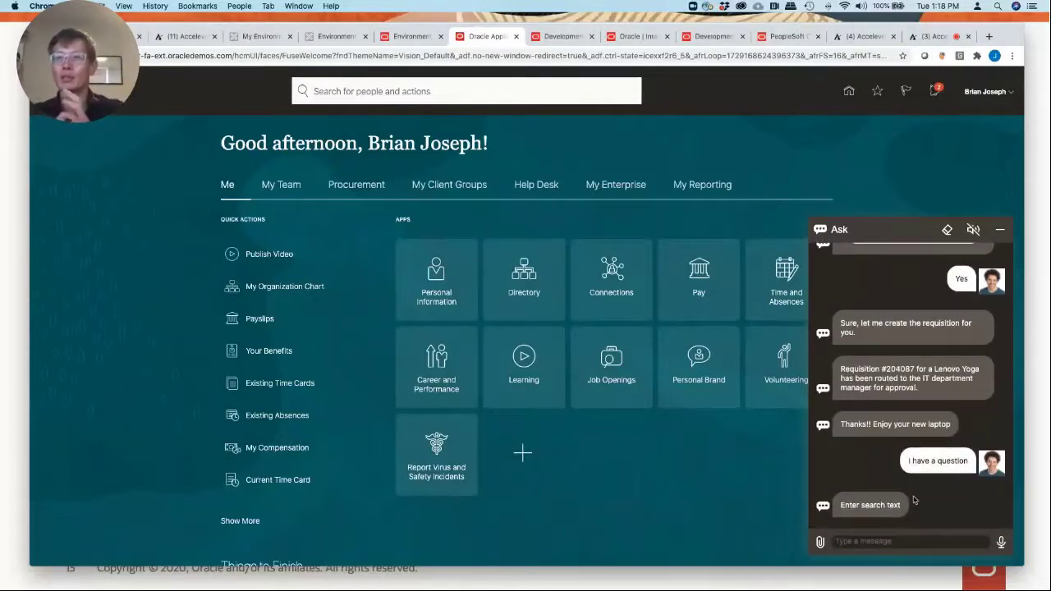
{"action": "type", "text": "Am I"}
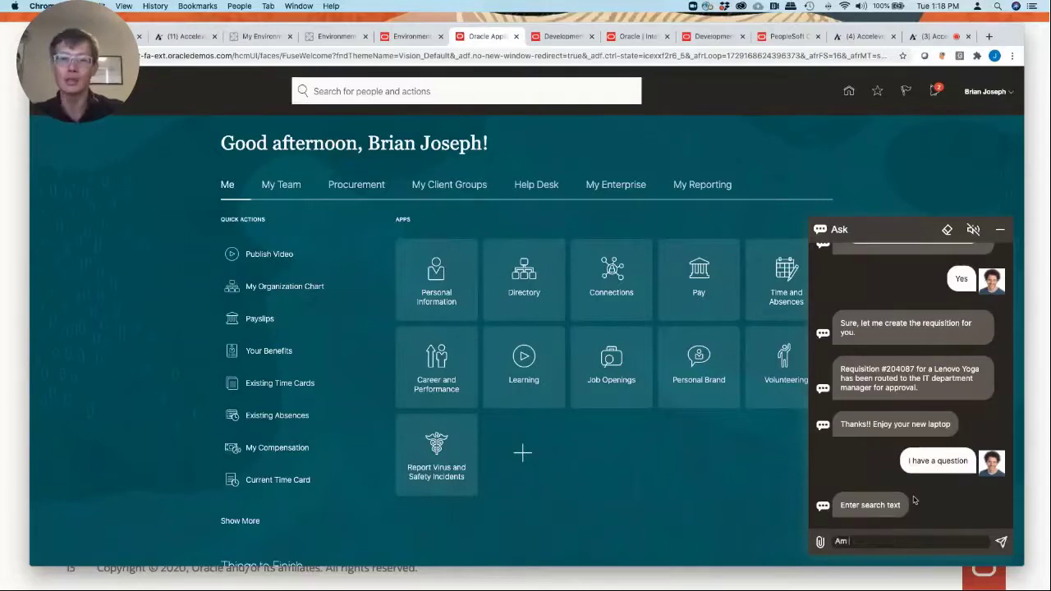
{"action": "type", "text": " an essential worker?"}
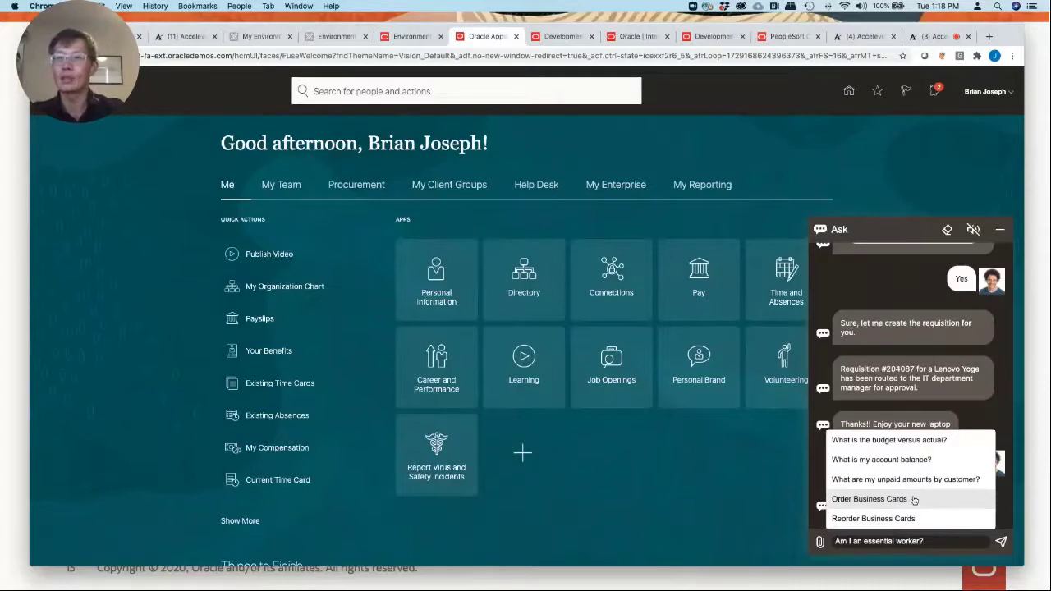
{"action": "key", "text": "Return"}
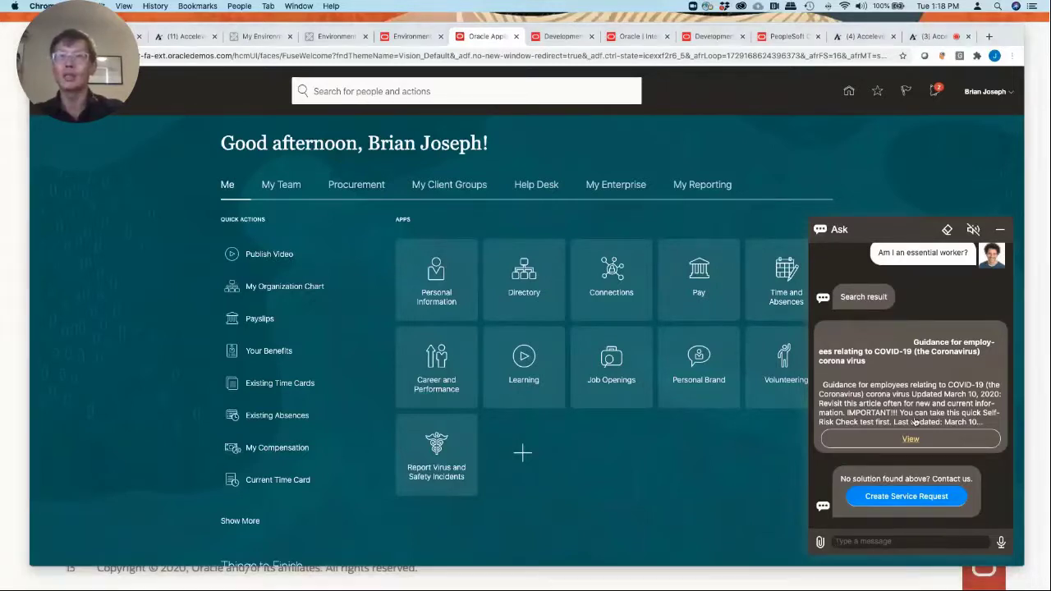
Switch to the development console tab and go from Digital Assistants to the Skills list
{"action": "left_click", "coordinate": [710, 38]}
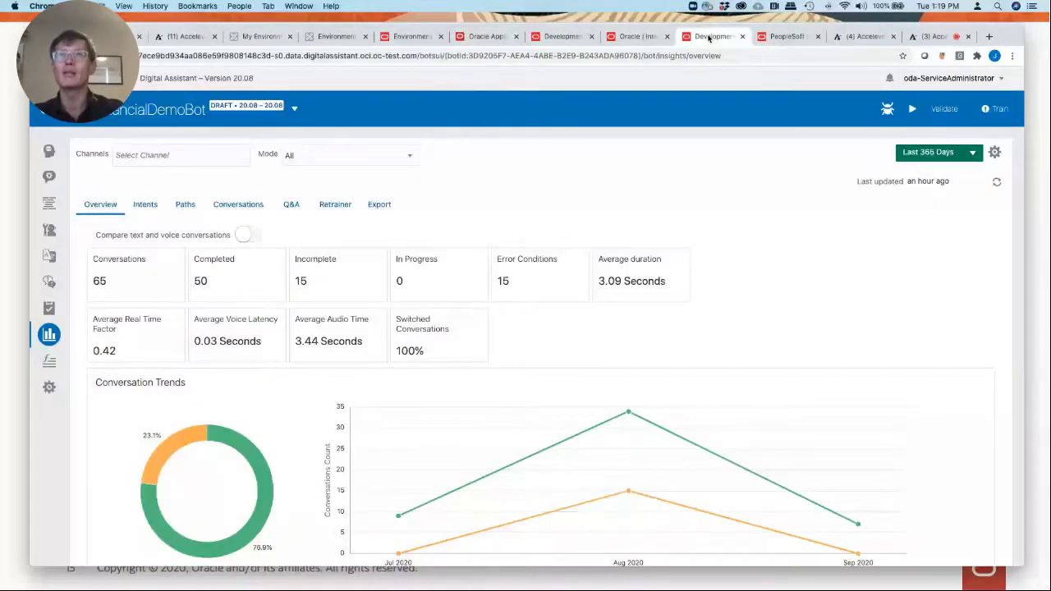
{"action": "left_click", "coordinate": [567, 38]}
{"action": "left_click", "coordinate": [95, 189]}
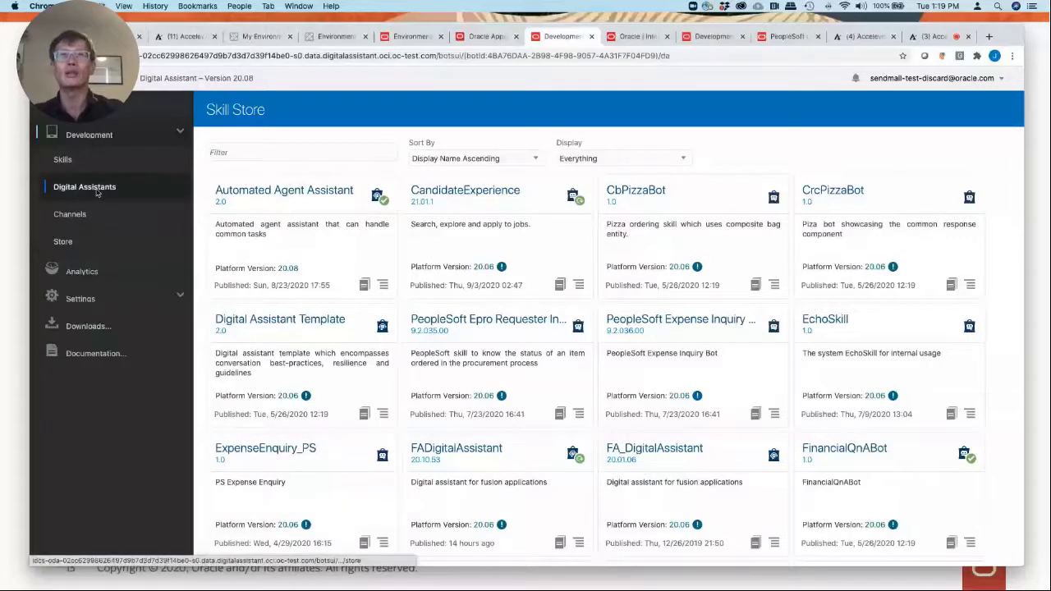
{"action": "left_click", "coordinate": [66, 162]}
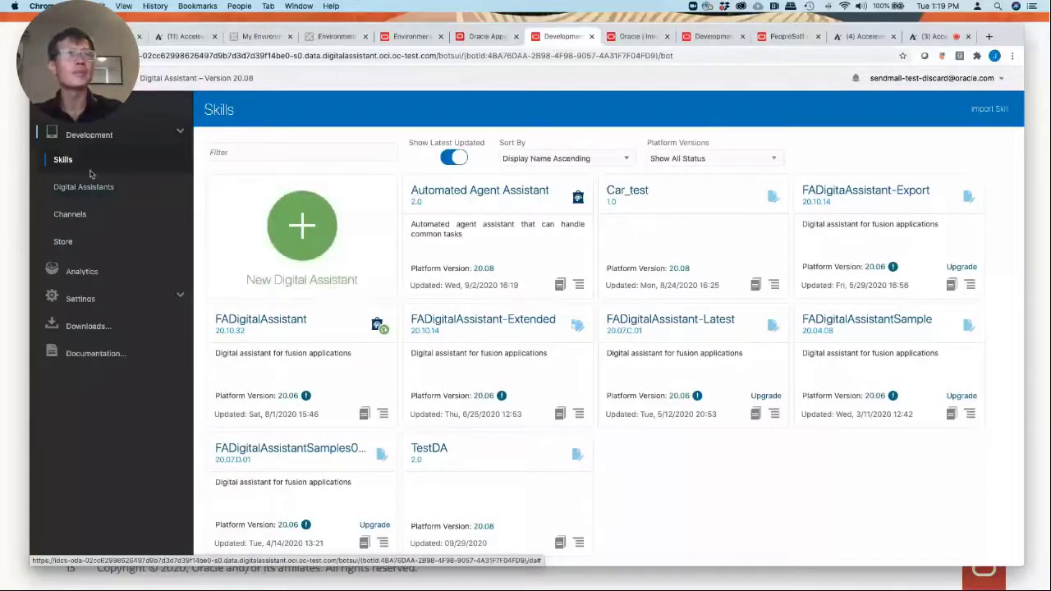
Reload the skills list, open the Approvals 20.07.01 skill, then go to the Channels page
{"action": "left_click", "coordinate": [62, 159]}
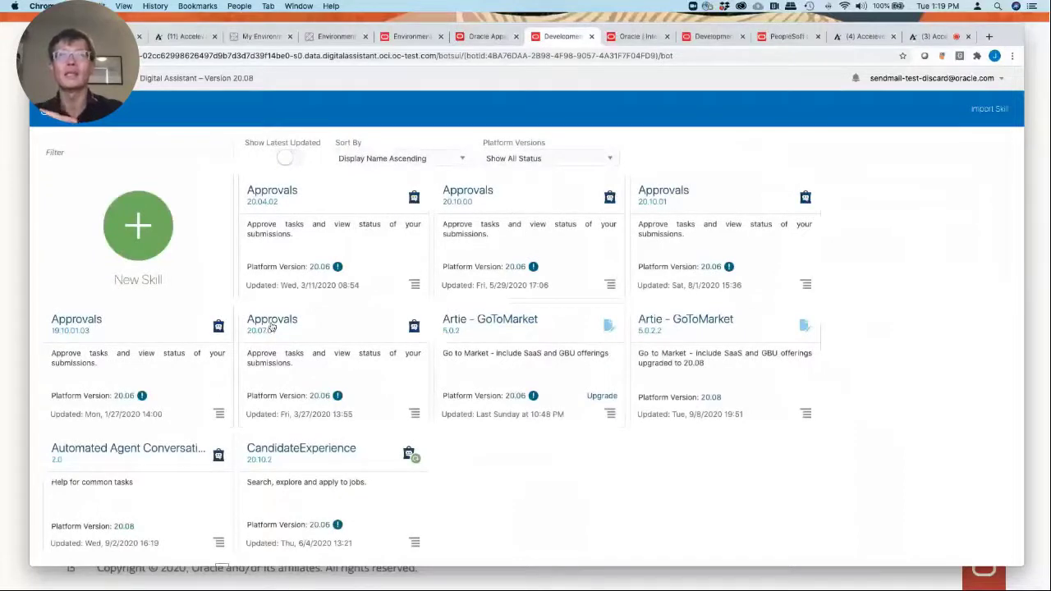
{"action": "left_click", "coordinate": [271, 326]}
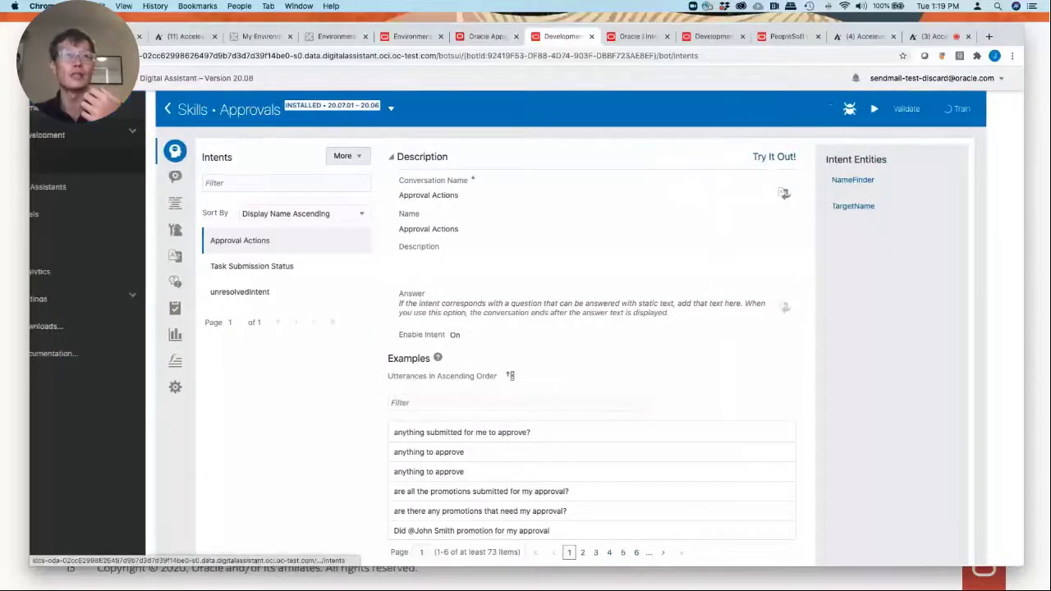
{"action": "left_click", "coordinate": [69, 214]}
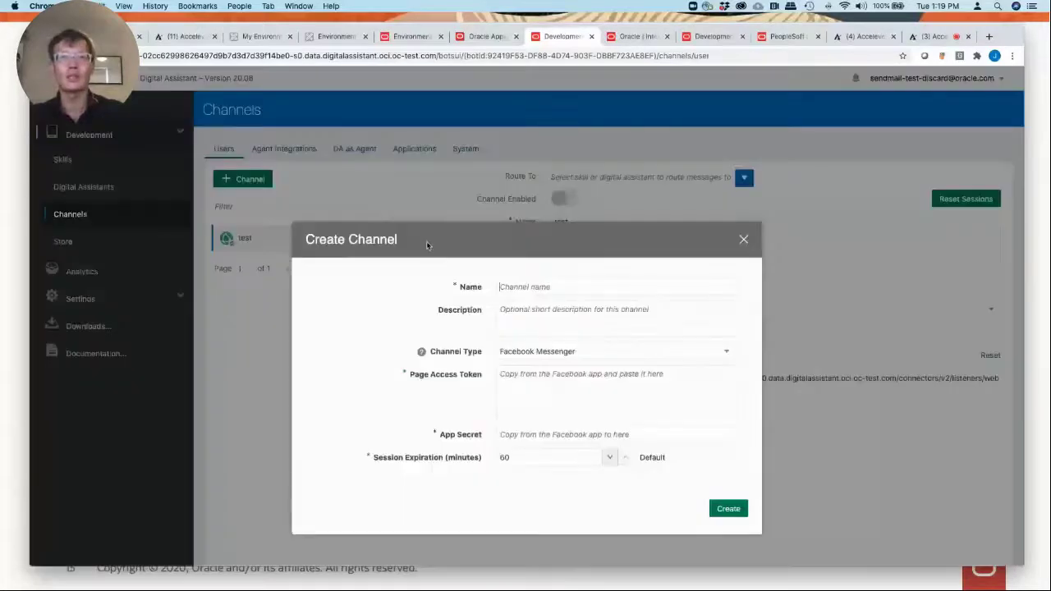
Look over the channel types, close the Create Channel form, and reopen the Approvals skill from Skills
{"action": "left_click", "coordinate": [534, 351]}
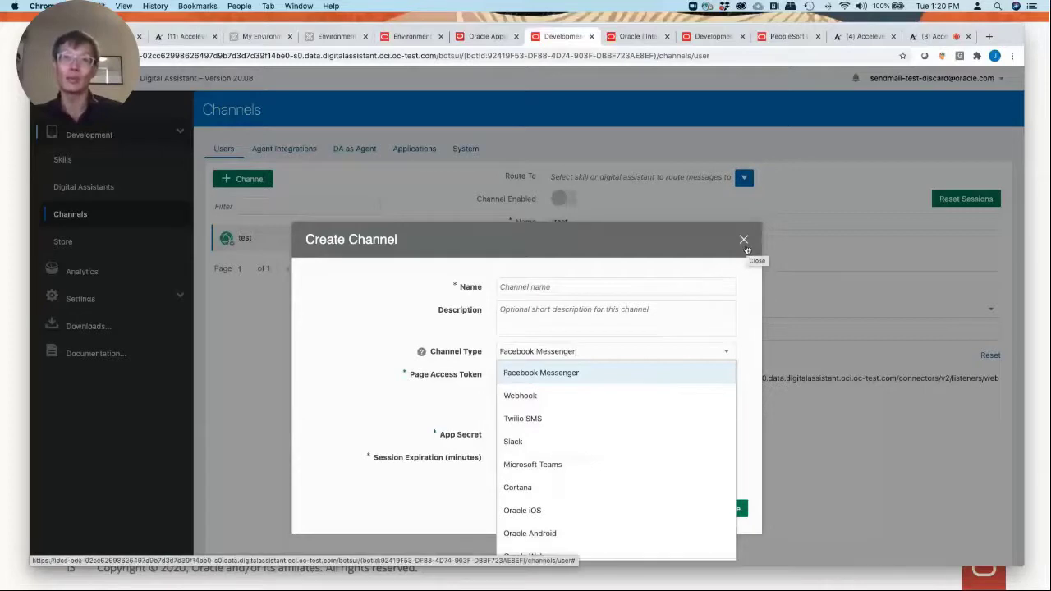
{"action": "left_click", "coordinate": [744, 243]}
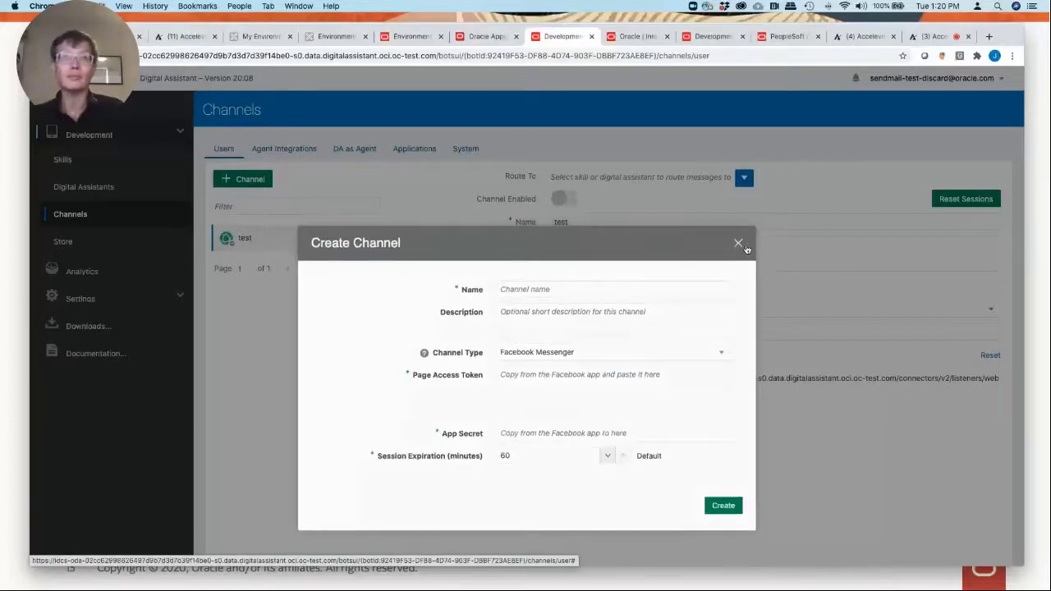
{"action": "left_click", "coordinate": [744, 246]}
{"action": "left_click", "coordinate": [92, 188]}
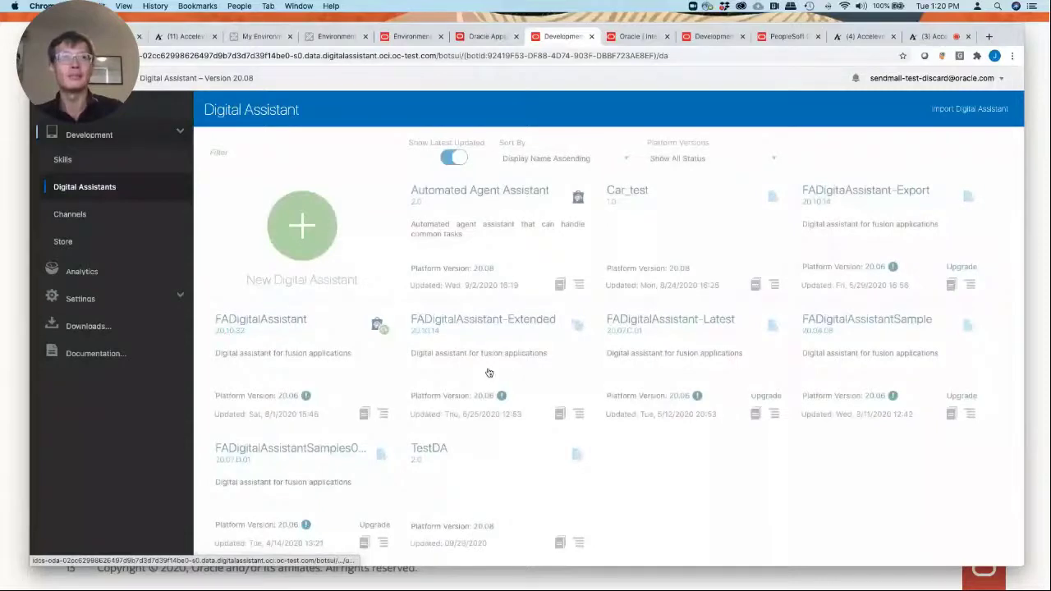
{"action": "left_click", "coordinate": [64, 160]}
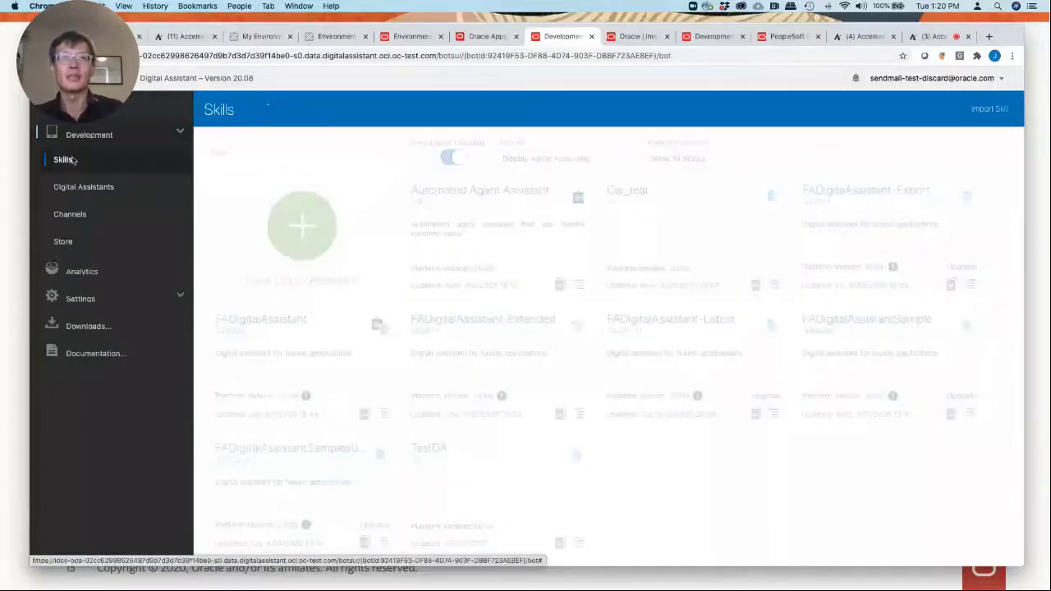
{"action": "left_click", "coordinate": [440, 324]}
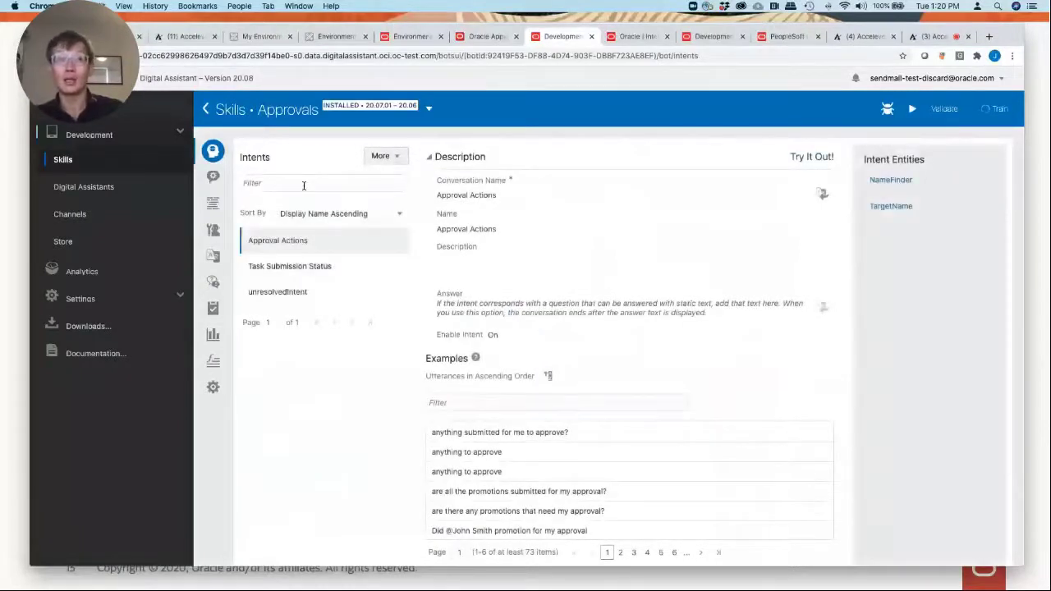
Inspect the Task Submission Status intent's example utterances, then move to the skill's Entities page
{"action": "left_click", "coordinate": [285, 181]}
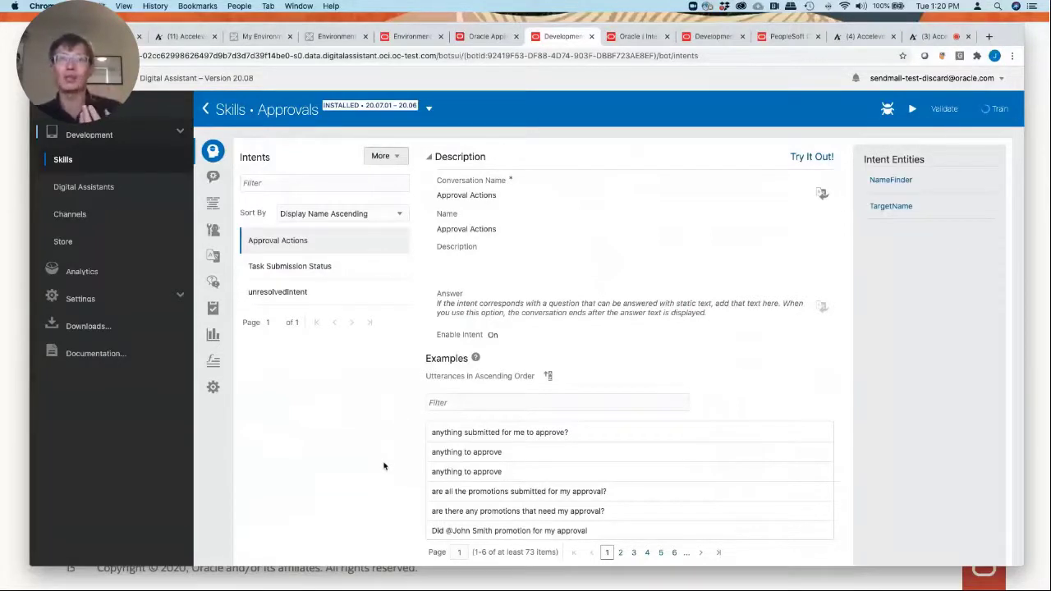
{"action": "scroll", "coordinate": [384, 467], "scroll_direction": "down", "scroll_amount": 3}
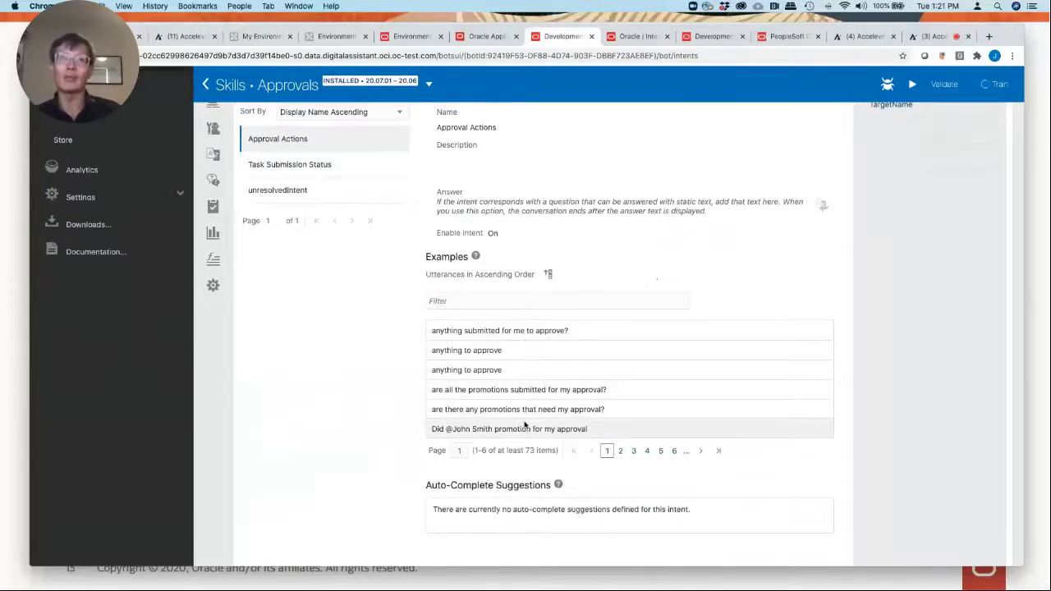
{"action": "left_click", "coordinate": [330, 165]}
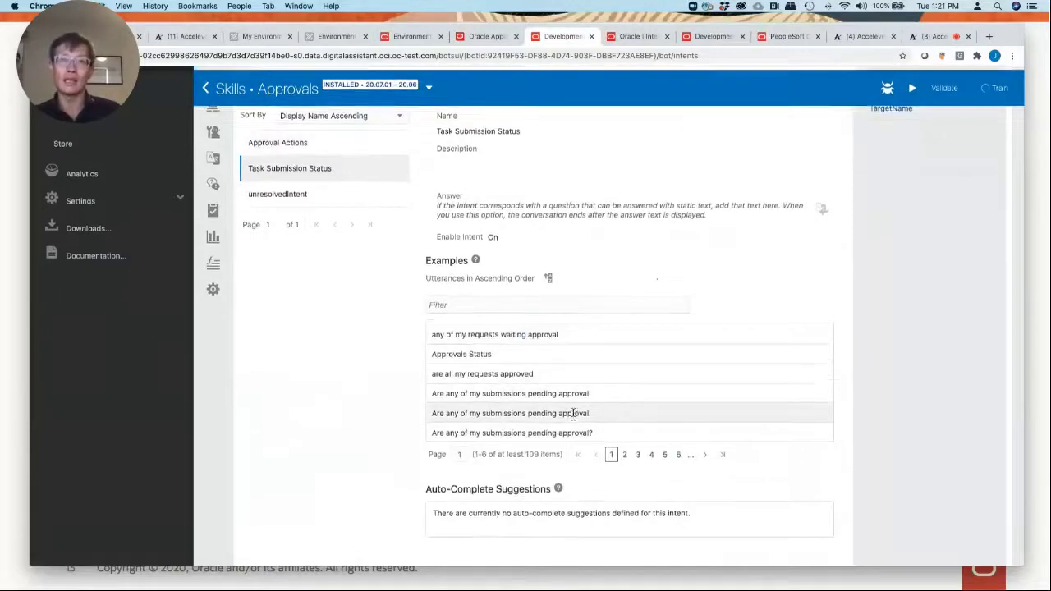
{"action": "scroll", "coordinate": [573, 416], "scroll_direction": "up", "scroll_amount": 1}
{"action": "scroll", "coordinate": [573, 416], "scroll_direction": "up", "scroll_amount": 2}
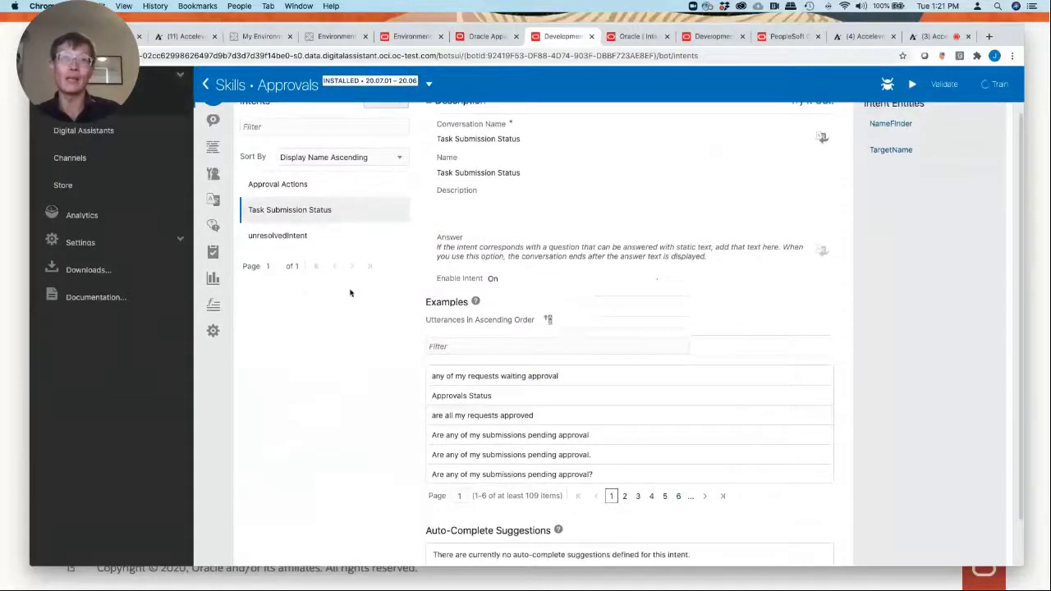
{"action": "scroll", "coordinate": [350, 293], "scroll_direction": "up", "scroll_amount": 2}
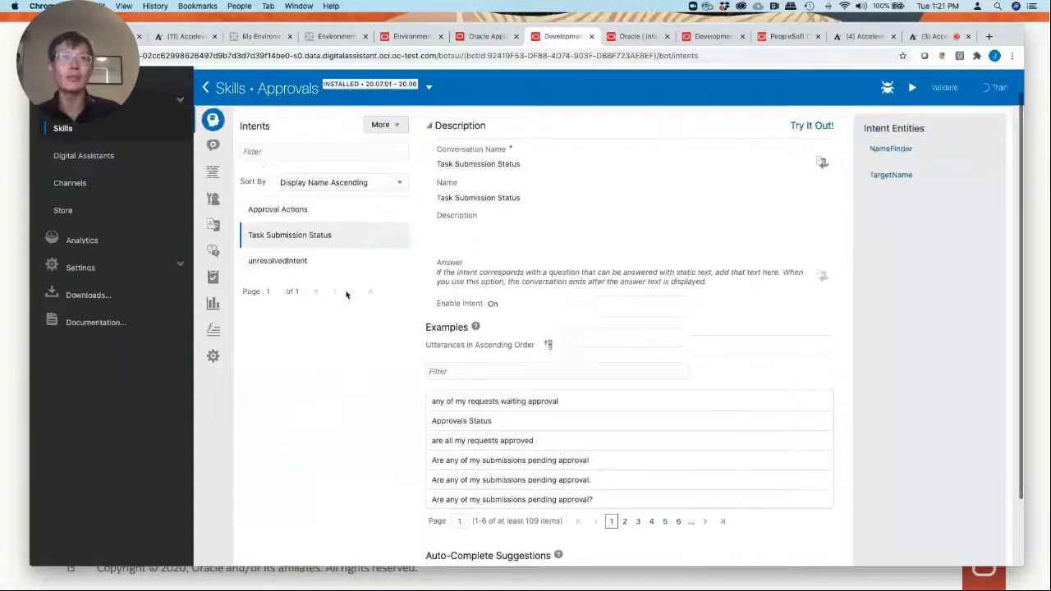
{"action": "scroll", "coordinate": [346, 294], "scroll_direction": "up", "scroll_amount": 1}
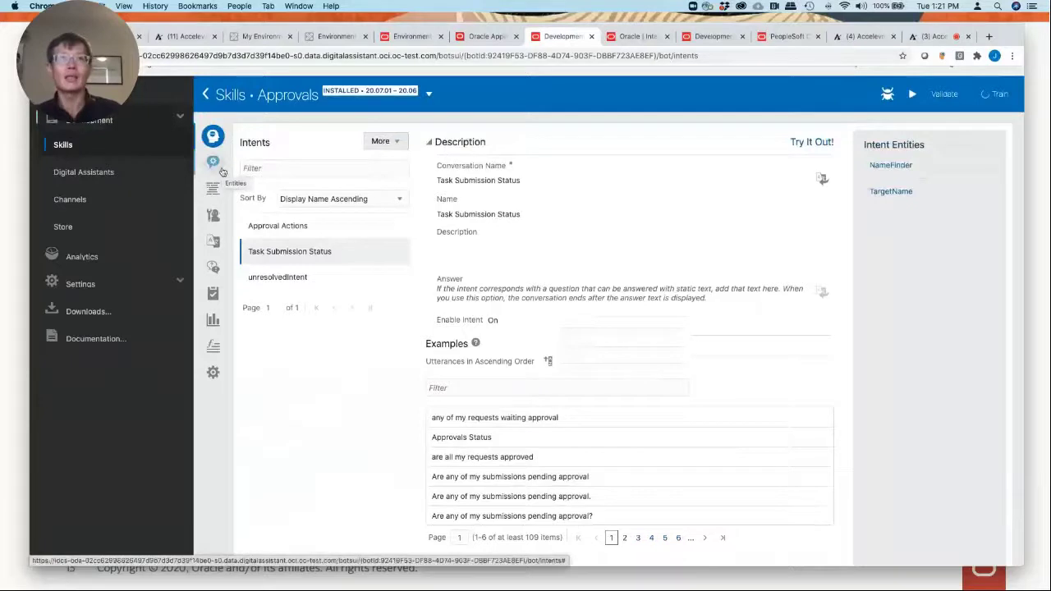
{"action": "left_click", "coordinate": [221, 170]}
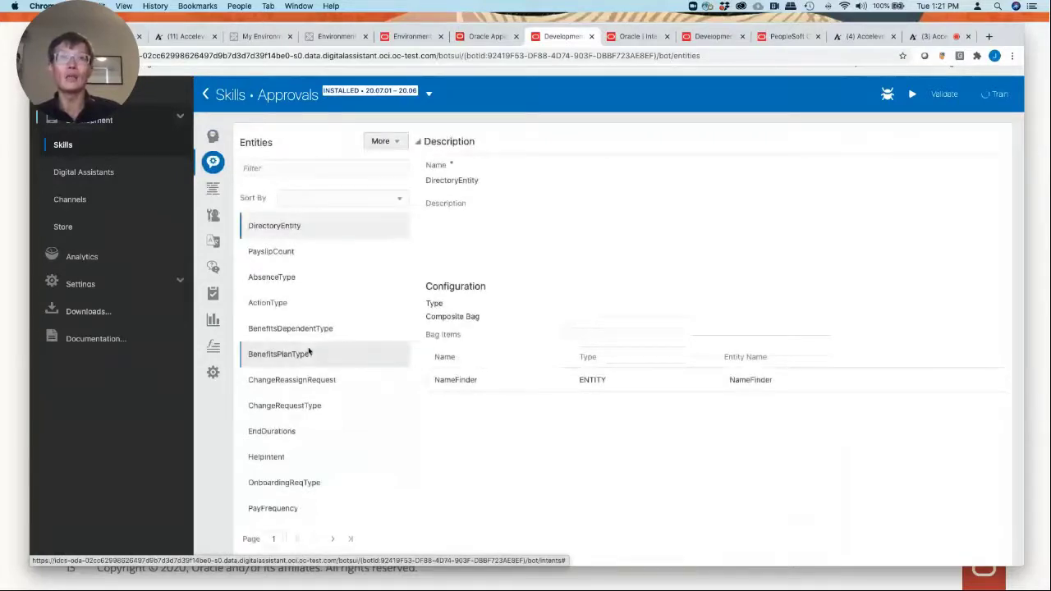
Inspect the PayslipCount and AbsenceType entities, then bring up the skill's dialog flow YAML
{"action": "left_click", "coordinate": [312, 261]}
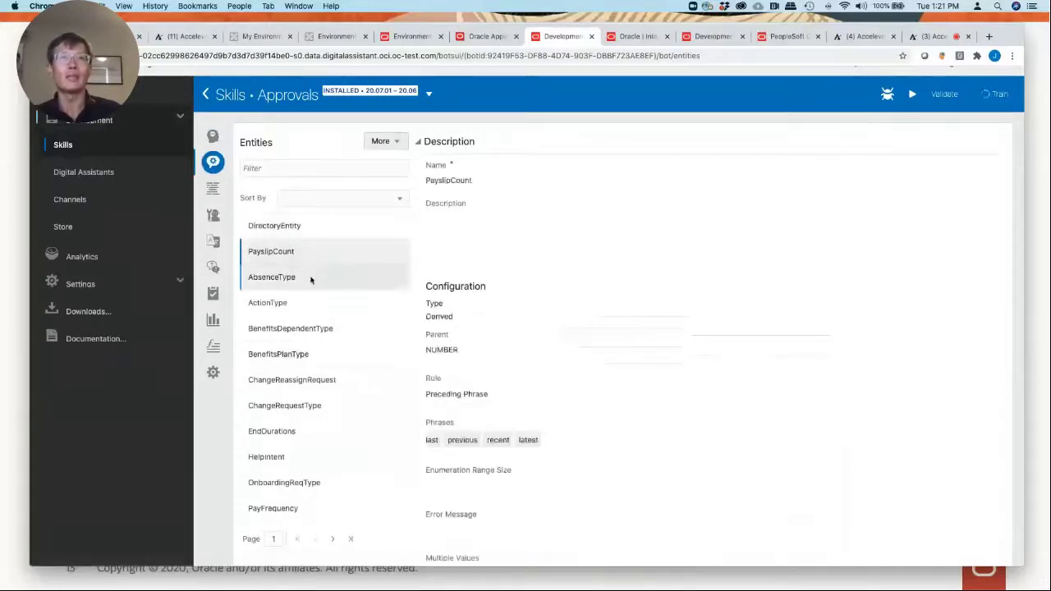
{"action": "left_click", "coordinate": [310, 280]}
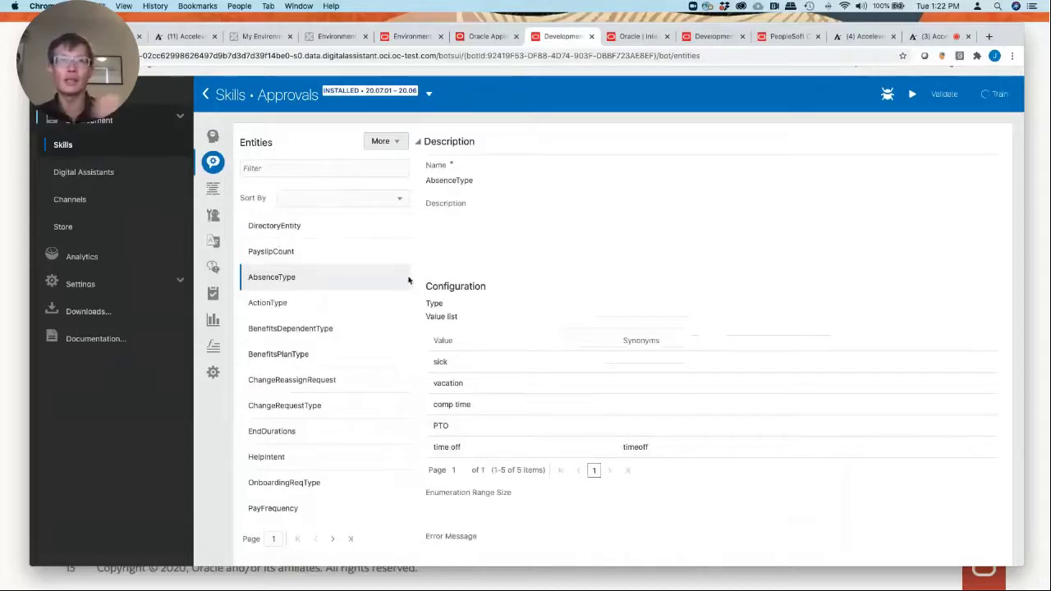
{"action": "left_click", "coordinate": [211, 190]}
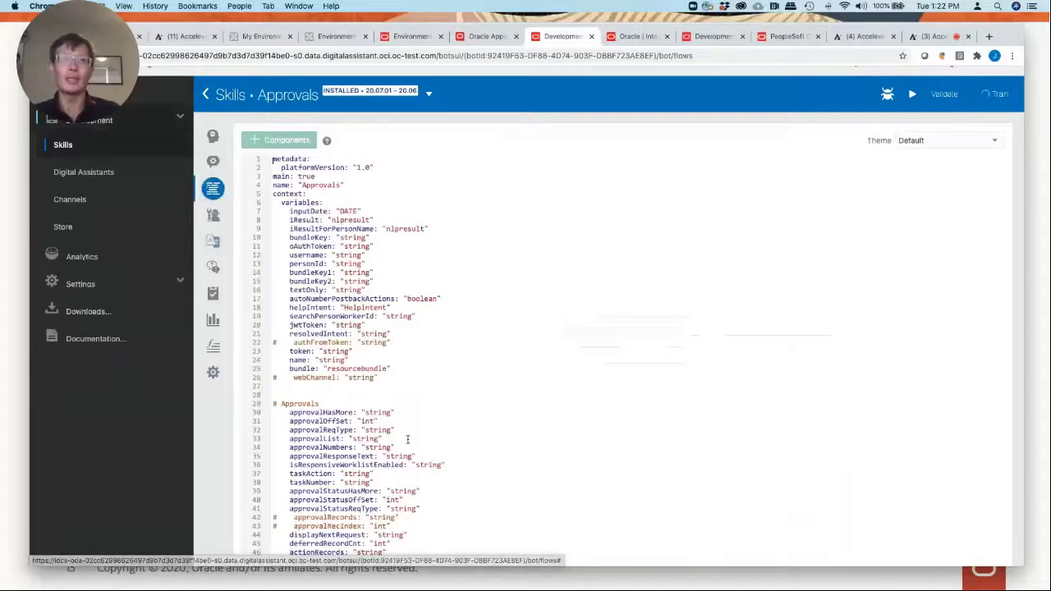
{"action": "scroll", "coordinate": [408, 440], "scroll_direction": "down", "scroll_amount": 10}
Scroll through the dialog flow YAML, then view resource bundle message keys such as askForAbsBal
{"action": "scroll", "coordinate": [408, 440], "scroll_direction": "up", "scroll_amount": 8}
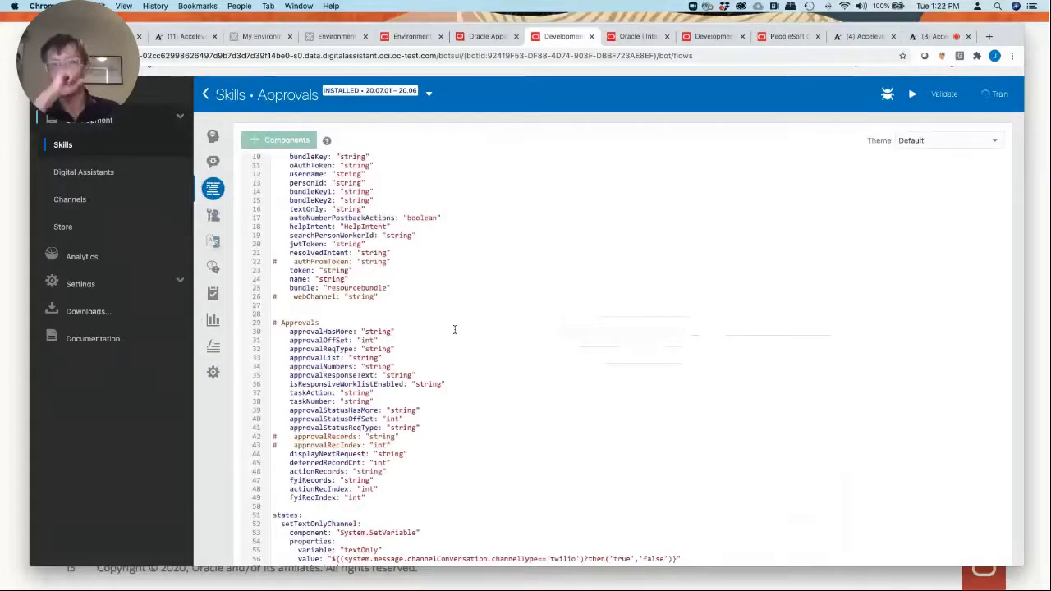
{"action": "scroll", "coordinate": [454, 329], "scroll_direction": "down", "scroll_amount": 2}
{"action": "scroll", "coordinate": [455, 329], "scroll_direction": "down", "scroll_amount": 5}
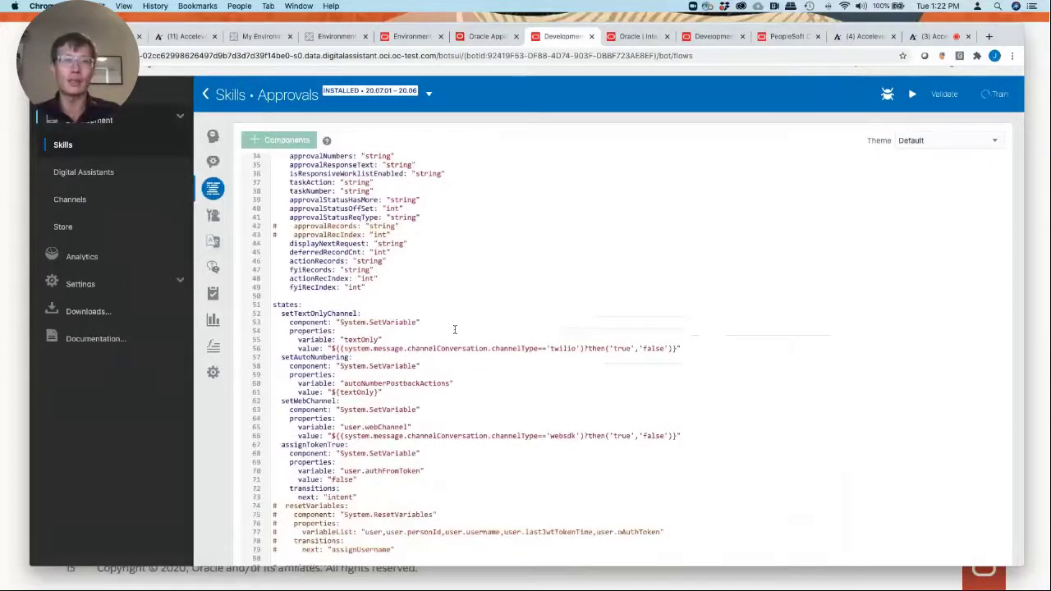
{"action": "scroll", "coordinate": [456, 353], "scroll_direction": "down", "scroll_amount": 6}
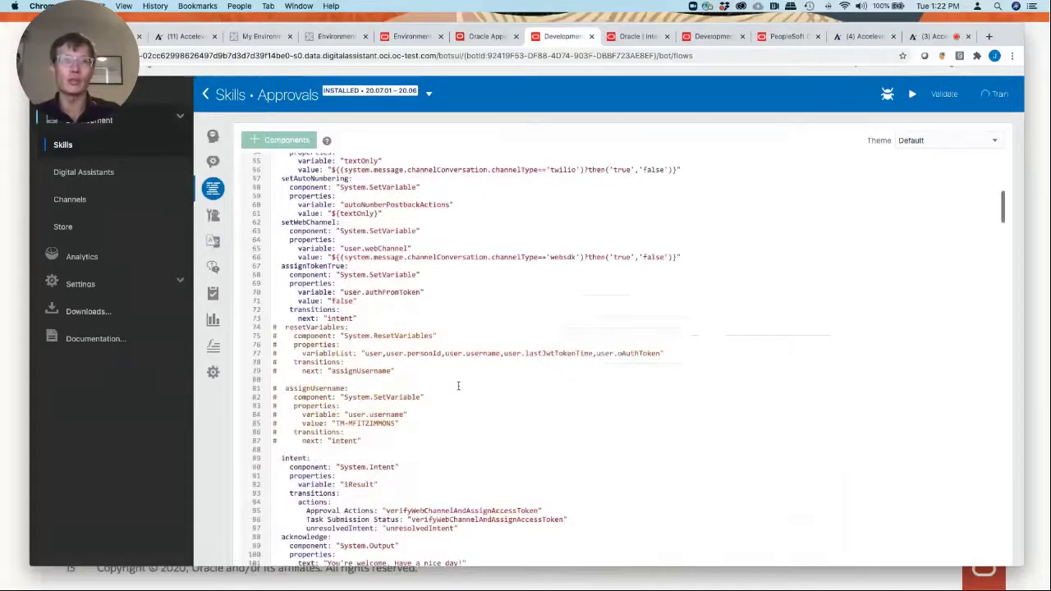
{"action": "scroll", "coordinate": [458, 386], "scroll_direction": "down", "scroll_amount": 6}
{"action": "scroll", "coordinate": [346, 251], "scroll_direction": "down", "scroll_amount": 2}
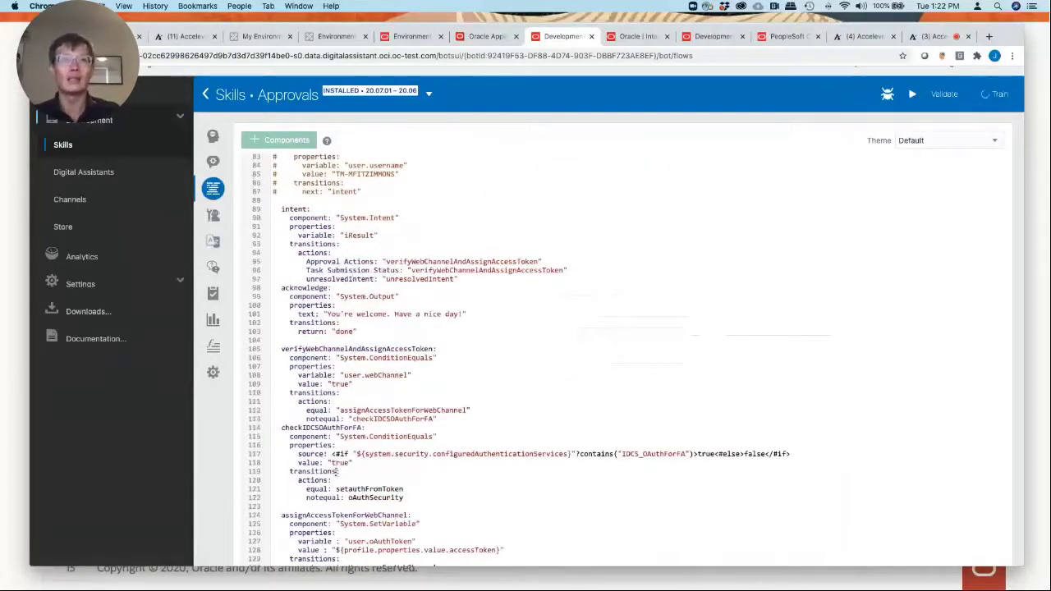
{"action": "scroll", "coordinate": [343, 369], "scroll_direction": "down", "scroll_amount": 3}
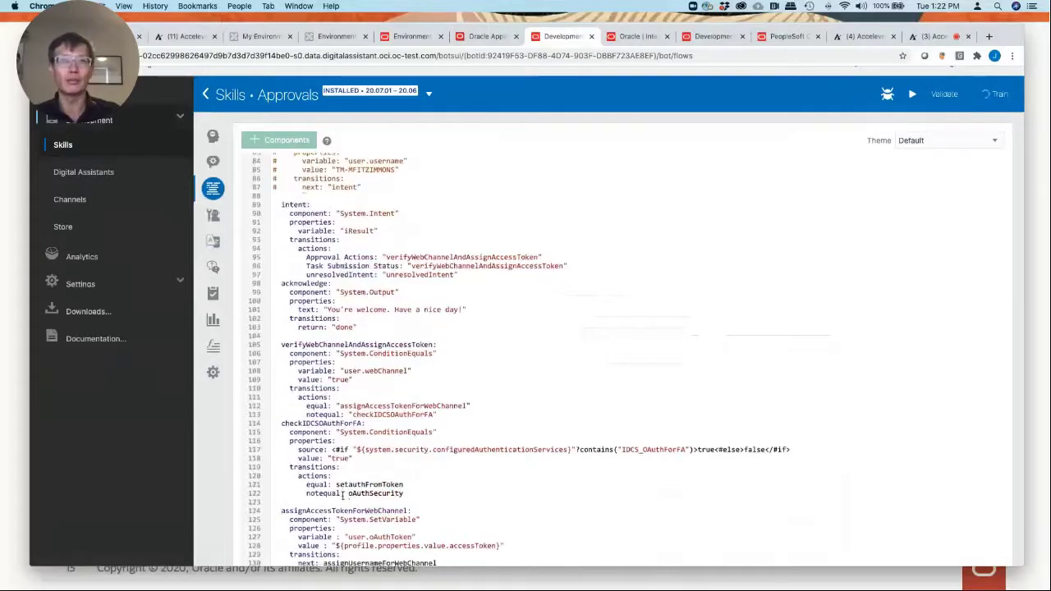
{"action": "scroll", "coordinate": [361, 459], "scroll_direction": "down", "scroll_amount": 2}
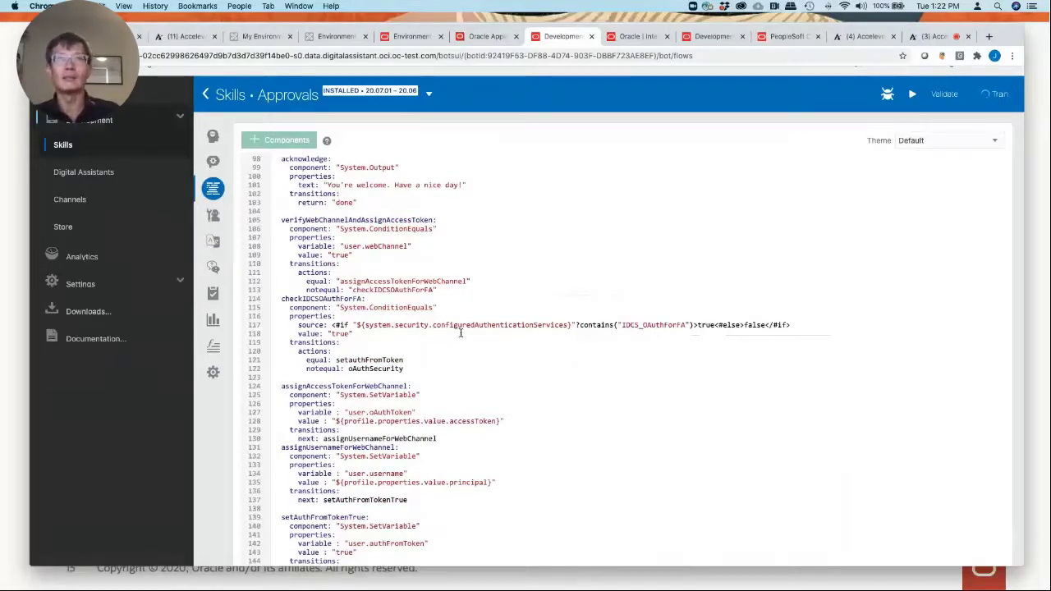
{"action": "left_click", "coordinate": [213, 243]}
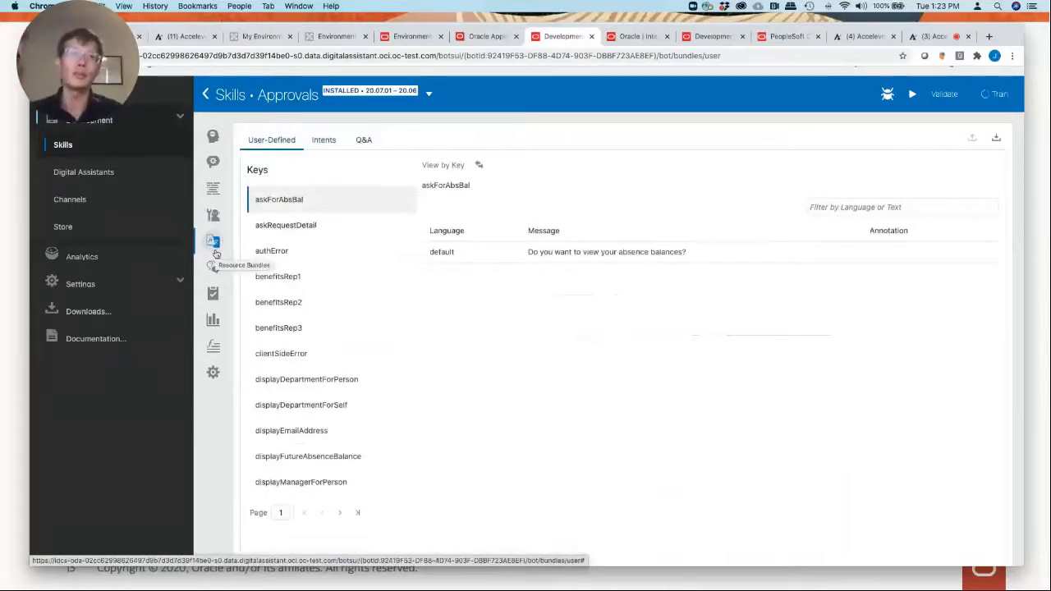
Move from the resource bundles to the Approvals Insights page and close the statistics-access error banner
{"action": "left_click", "coordinate": [213, 248]}
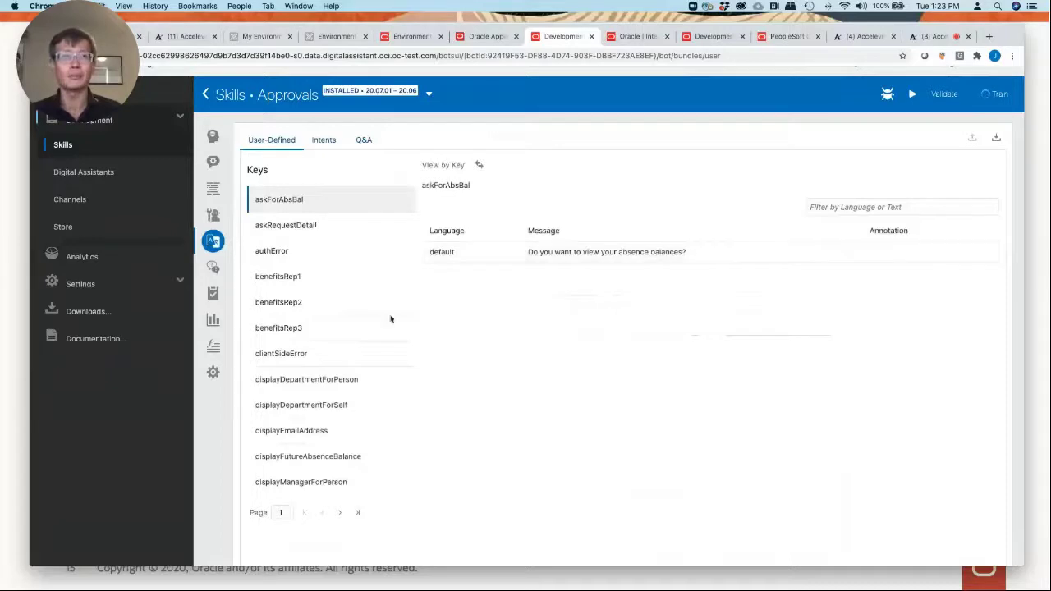
{"action": "left_click", "coordinate": [213, 318]}
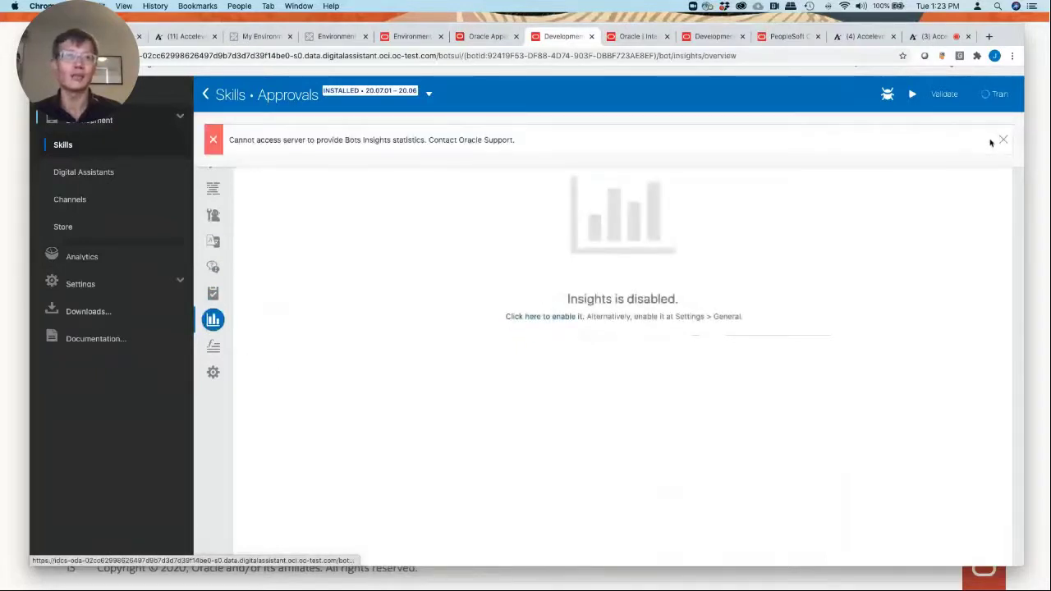
{"action": "left_click", "coordinate": [1000, 140]}
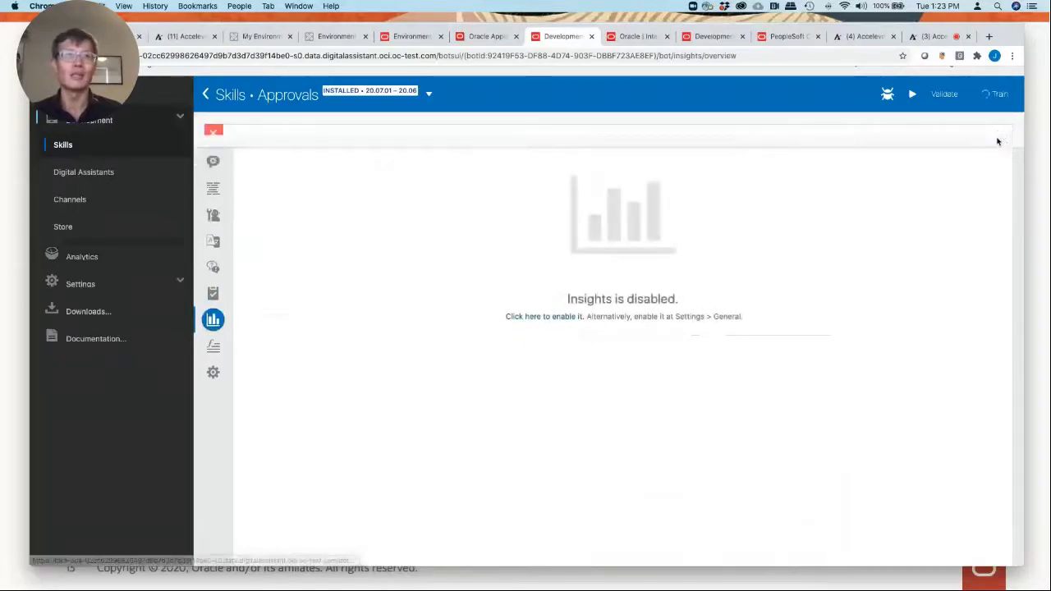
Check the Approvals custom components (approvals service, approvals-1.0.0.tgz, Ready), then go to the Digital Assistants gallery
{"action": "left_click", "coordinate": [214, 349]}
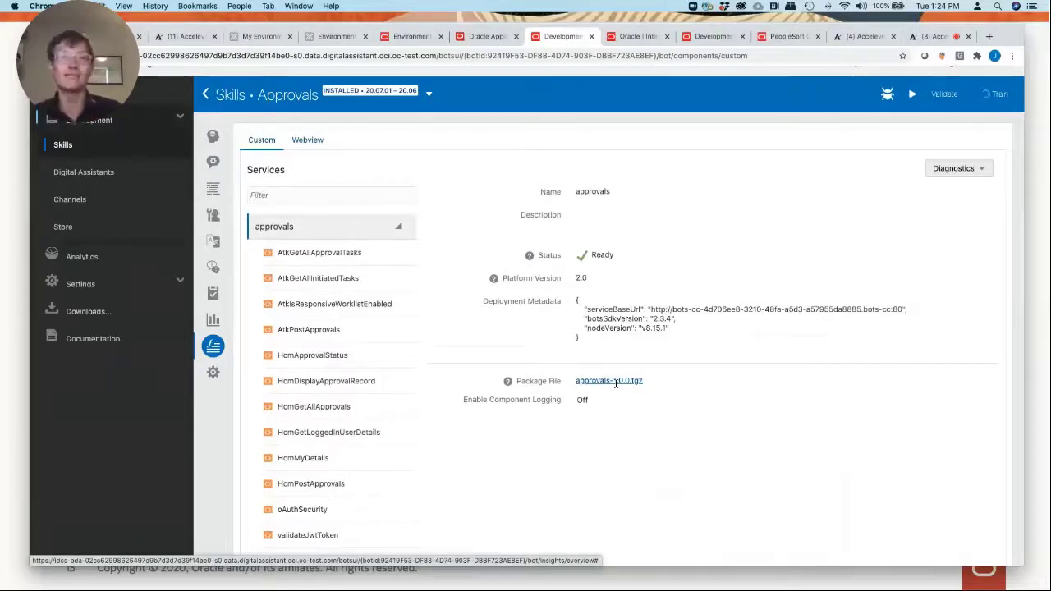
{"action": "left_click", "coordinate": [113, 174]}
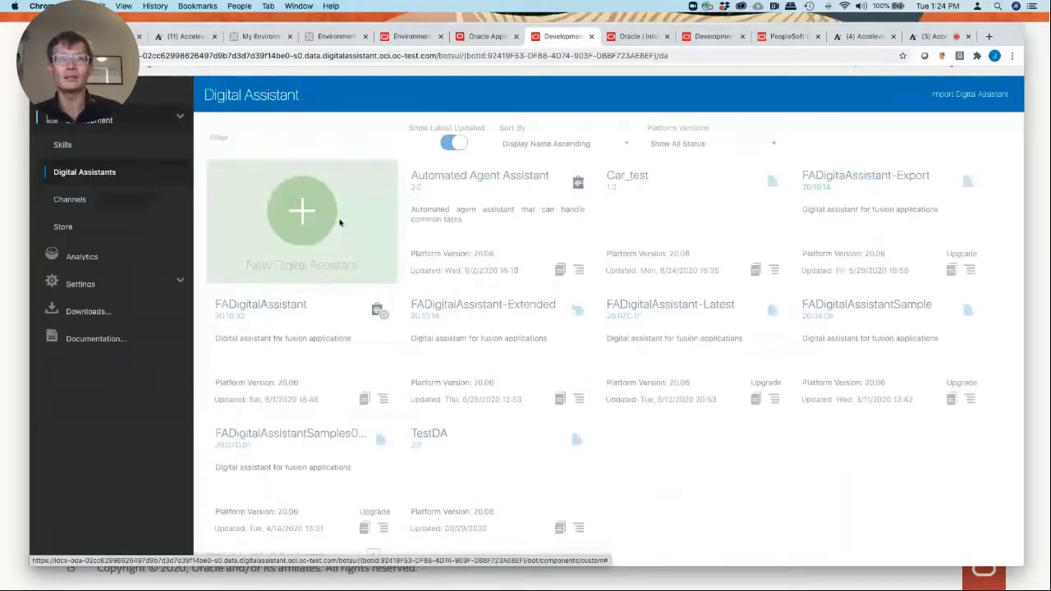
Open FADigitalAssistant, browse its bundled Approvals skill details, and show its intents list
{"action": "left_click", "coordinate": [277, 312]}
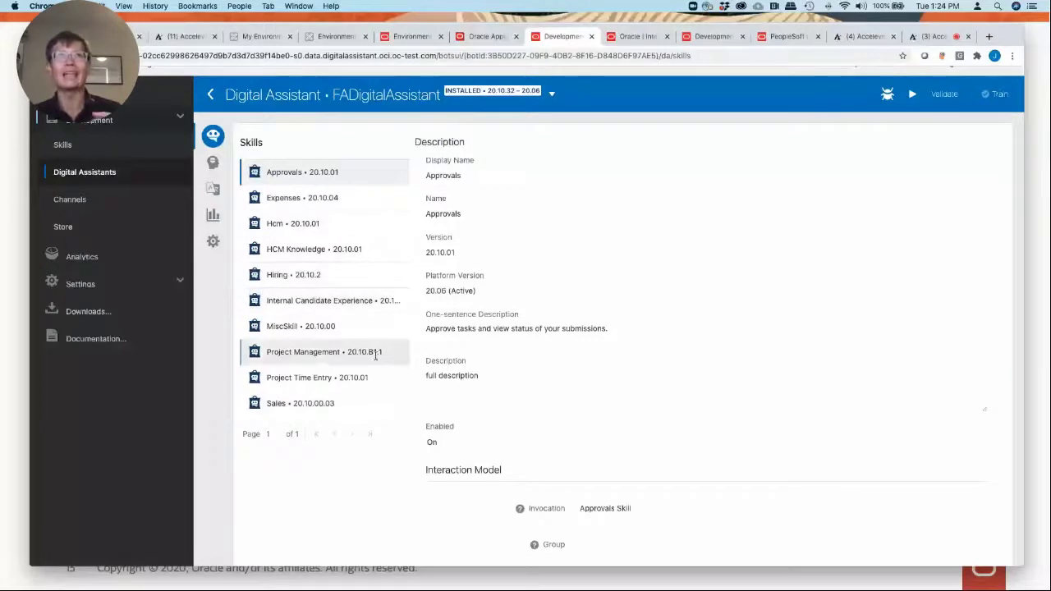
{"action": "scroll", "coordinate": [537, 399], "scroll_direction": "down", "scroll_amount": 3}
{"action": "scroll", "coordinate": [568, 467], "scroll_direction": "down", "scroll_amount": 4}
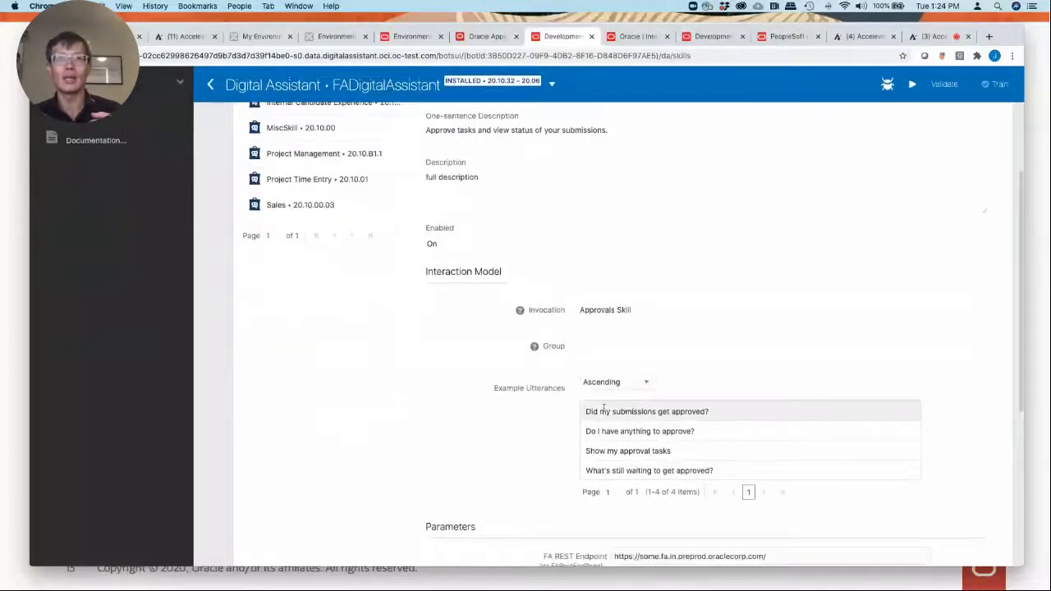
{"action": "scroll", "coordinate": [669, 424], "scroll_direction": "up", "scroll_amount": 3}
{"action": "scroll", "coordinate": [669, 423], "scroll_direction": "up", "scroll_amount": 5}
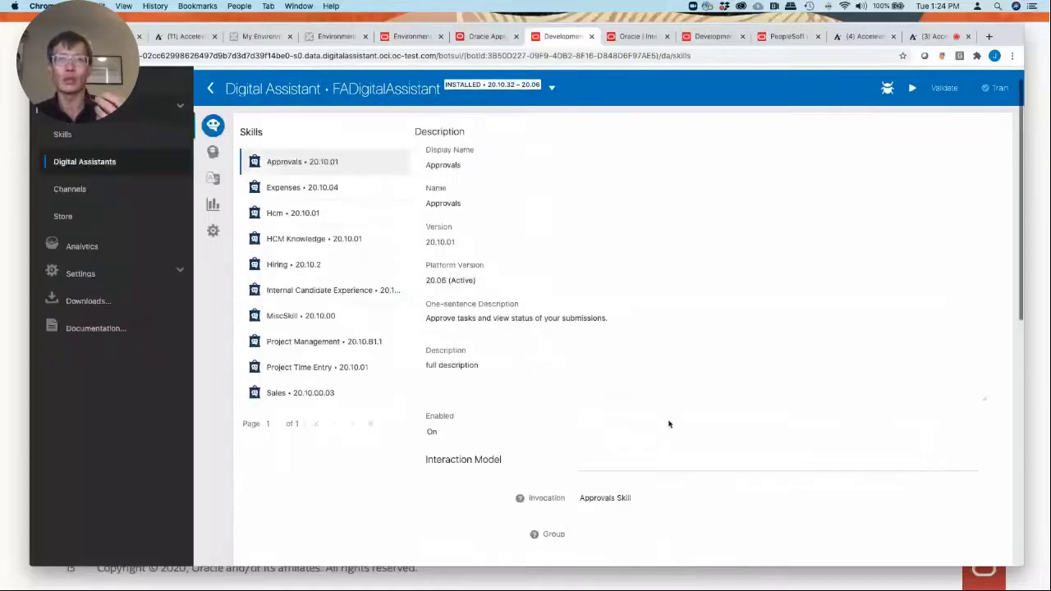
{"action": "scroll", "coordinate": [399, 347], "scroll_direction": "up", "scroll_amount": 1}
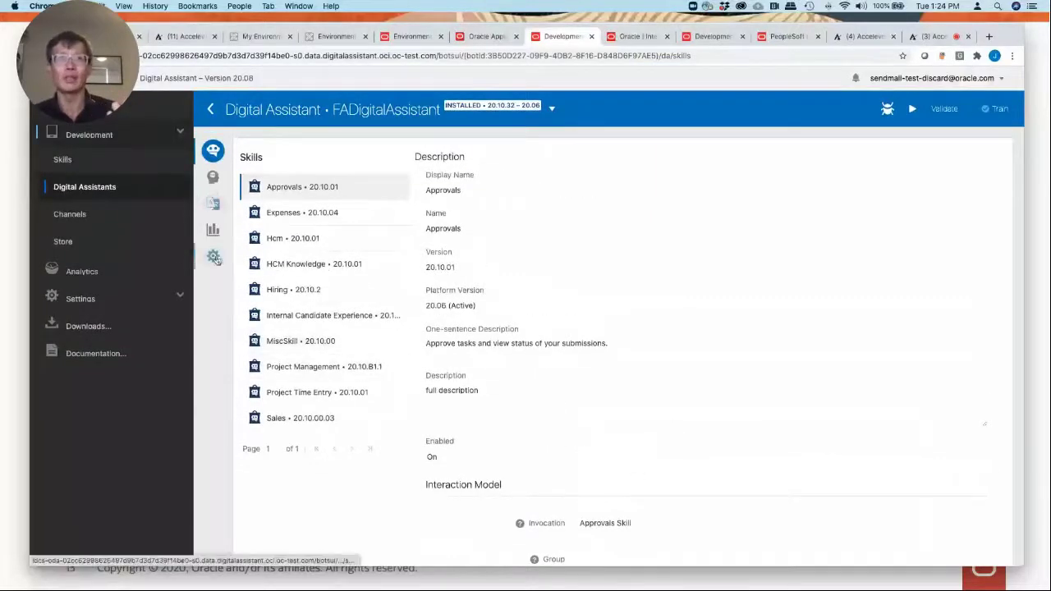
{"action": "left_click", "coordinate": [212, 176]}
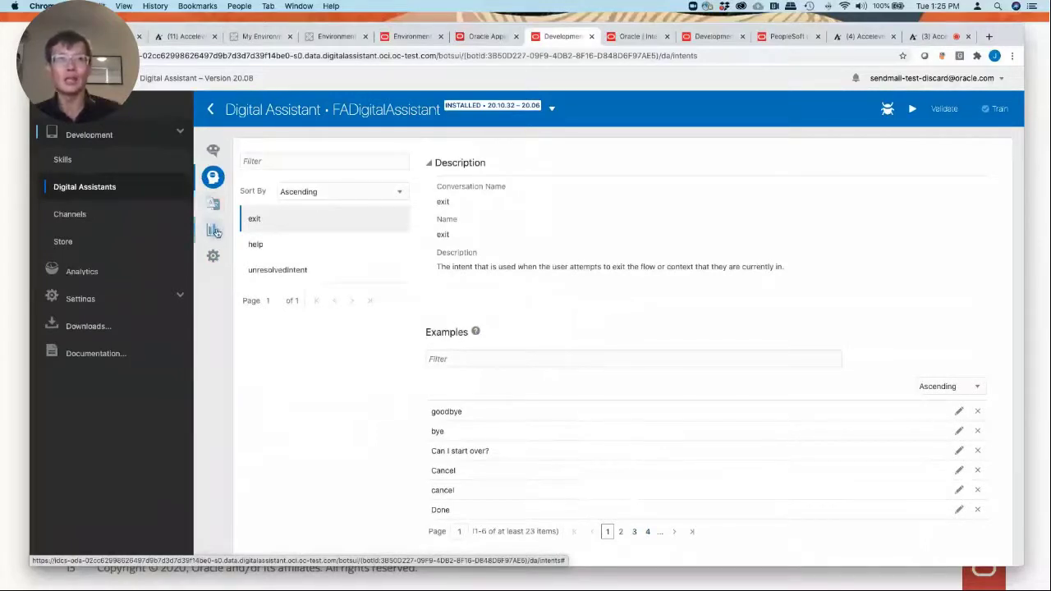
Show FADigitalAssistant's General settings: version 20.10.32, platform 20.08, Trainer Tm model
{"action": "left_click", "coordinate": [213, 258]}
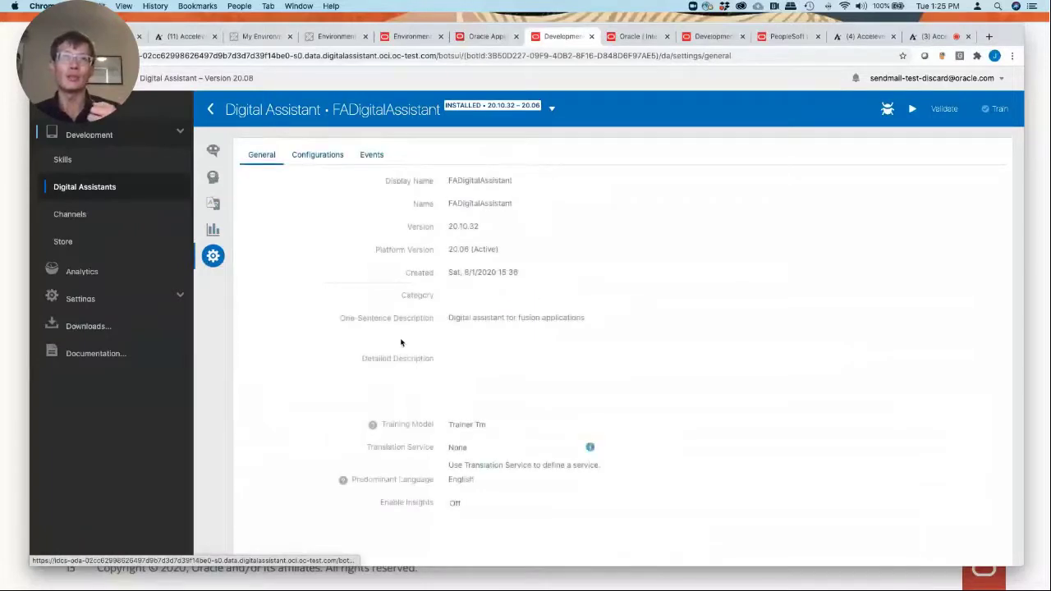
Review the Routing Parameters, then bring up the 'PeopleSoft Integration, Skills, and Skills Extension' slide
{"action": "left_click", "coordinate": [317, 156]}
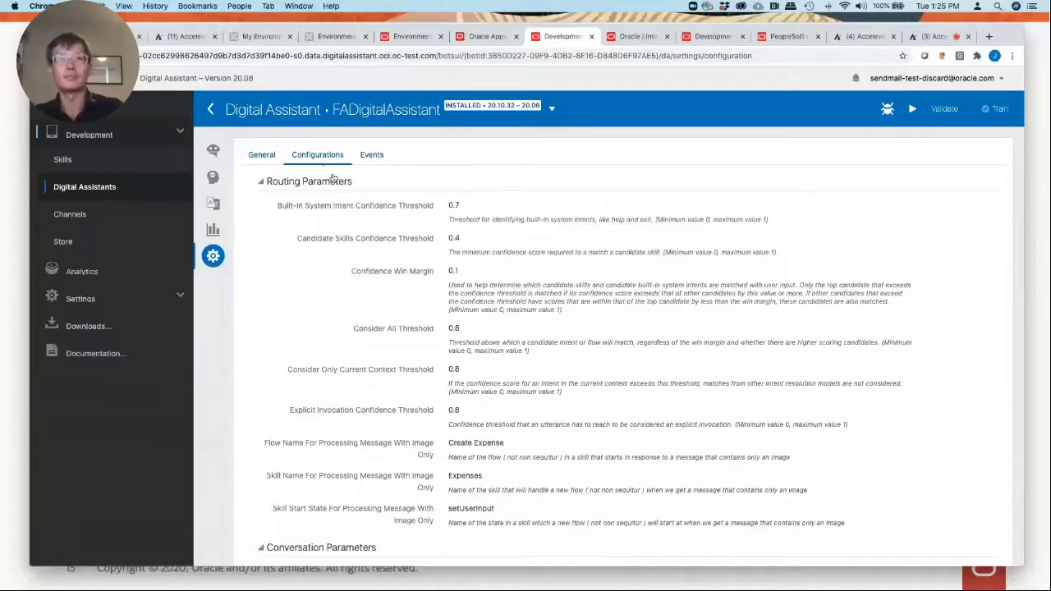
{"action": "key", "text": "super+Tab"}
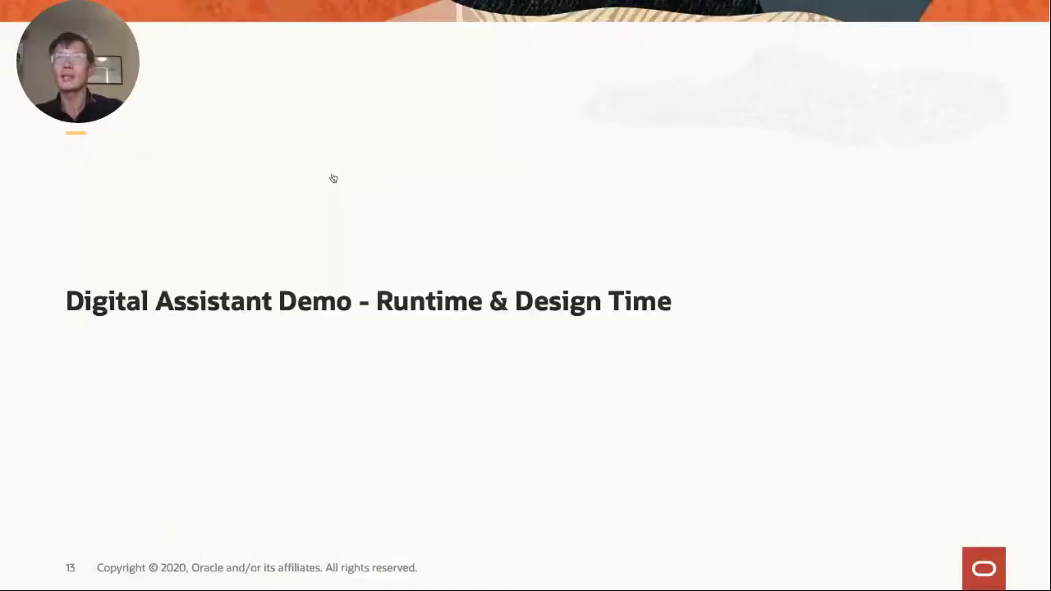
{"action": "key", "text": "Right"}
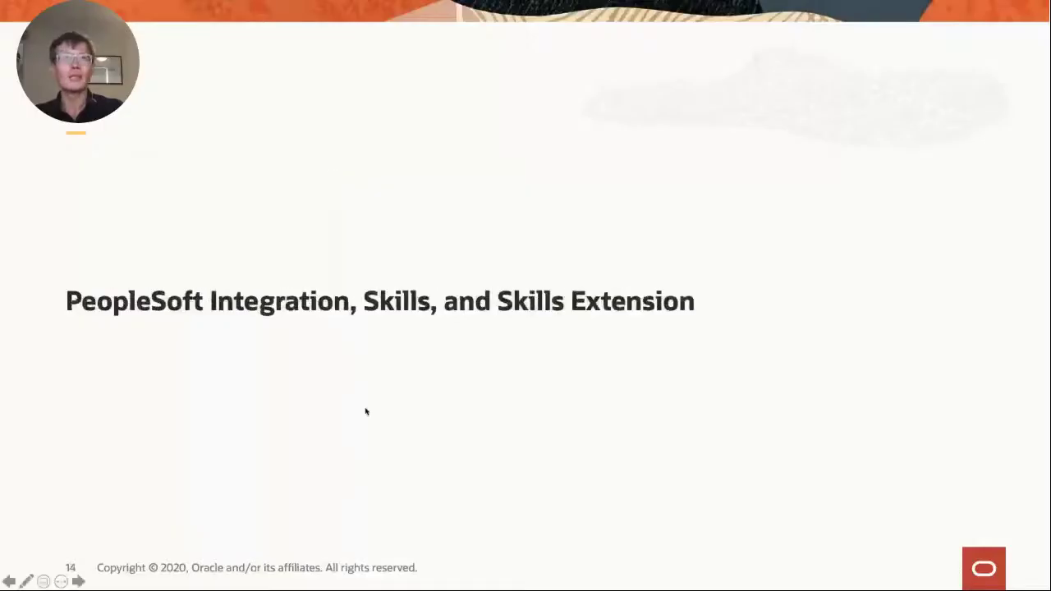
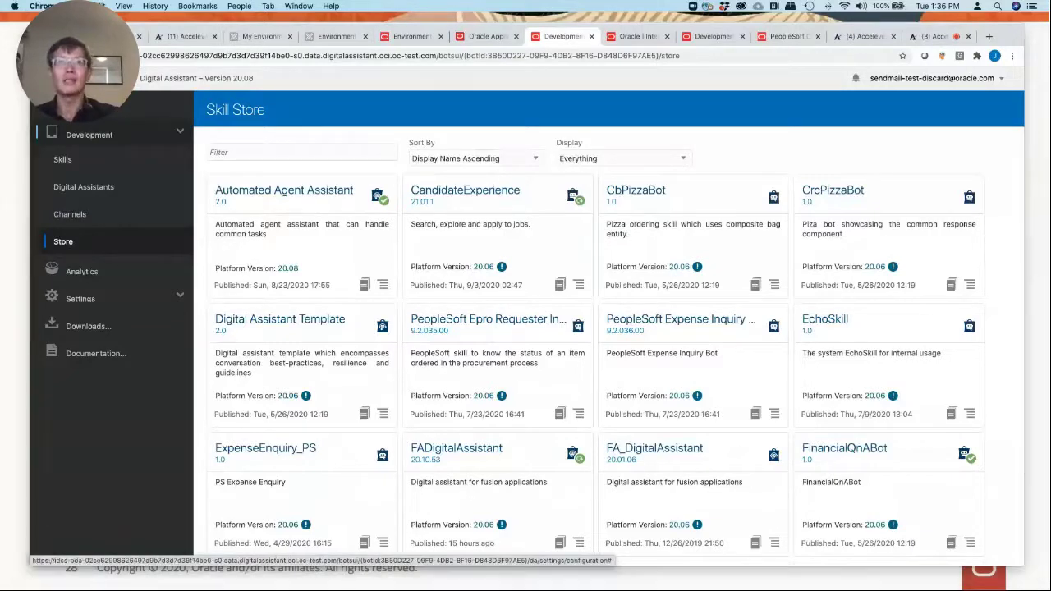
{"action": "scroll", "coordinate": [511, 273], "scroll_direction": "down", "scroll_amount": 1}
{"action": "scroll", "coordinate": [511, 273], "scroll_direction": "down", "scroll_amount": 2}
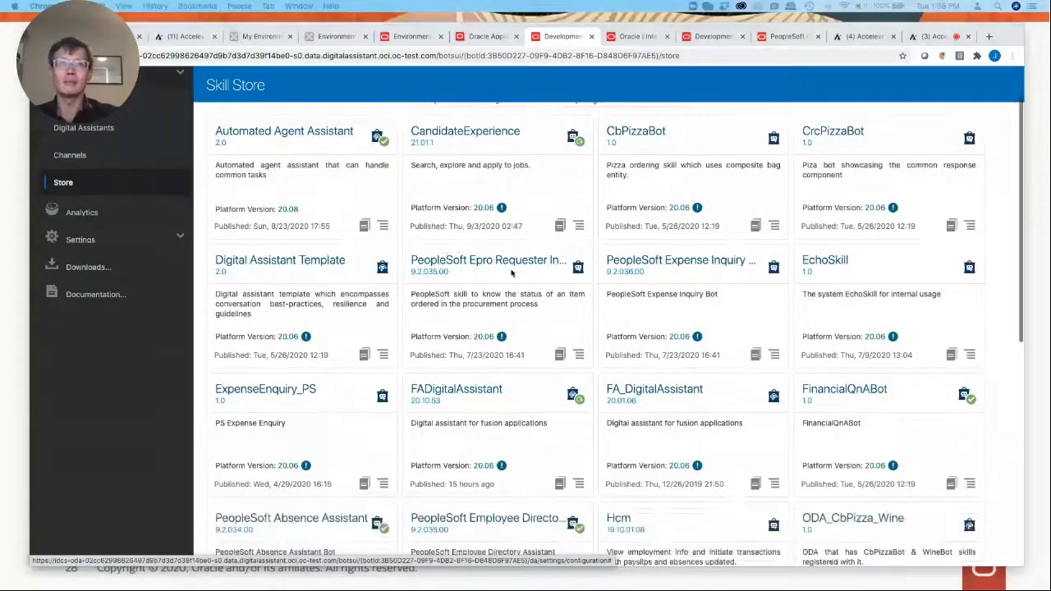
{"action": "scroll", "coordinate": [512, 274], "scroll_direction": "down", "scroll_amount": 2}
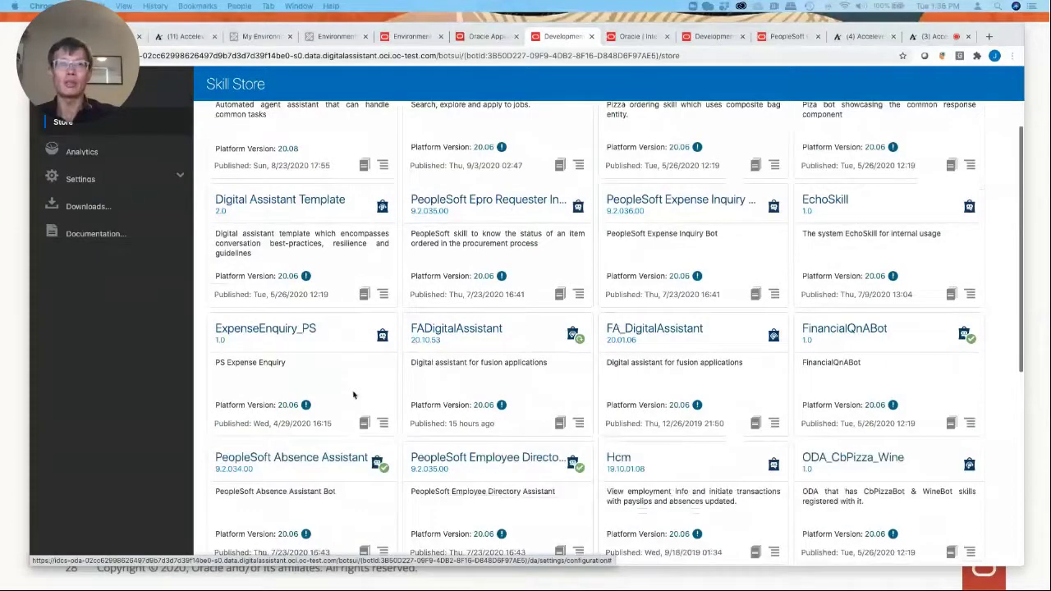
{"action": "scroll", "coordinate": [353, 395], "scroll_direction": "down", "scroll_amount": 3}
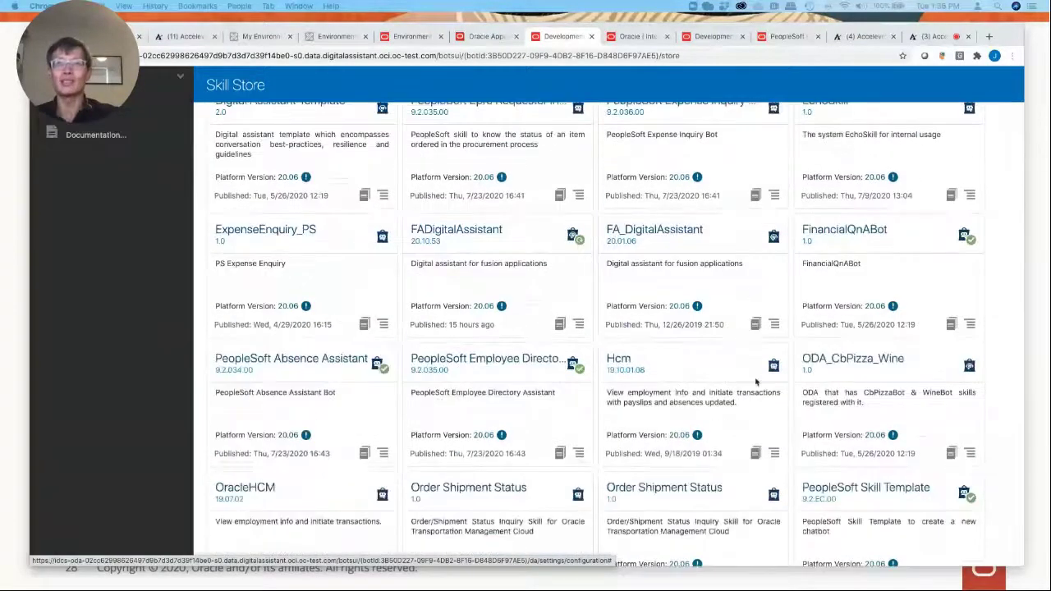
{"action": "scroll", "coordinate": [757, 382], "scroll_direction": "down", "scroll_amount": 1}
{"action": "scroll", "coordinate": [756, 381], "scroll_direction": "down", "scroll_amount": 3}
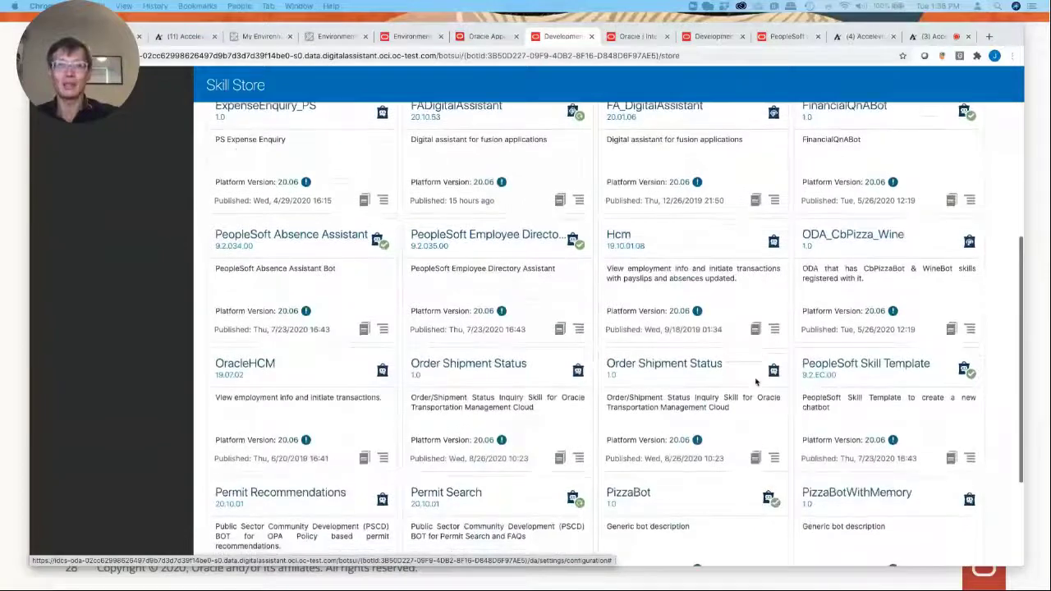
{"action": "scroll", "coordinate": [756, 382], "scroll_direction": "down", "scroll_amount": 2}
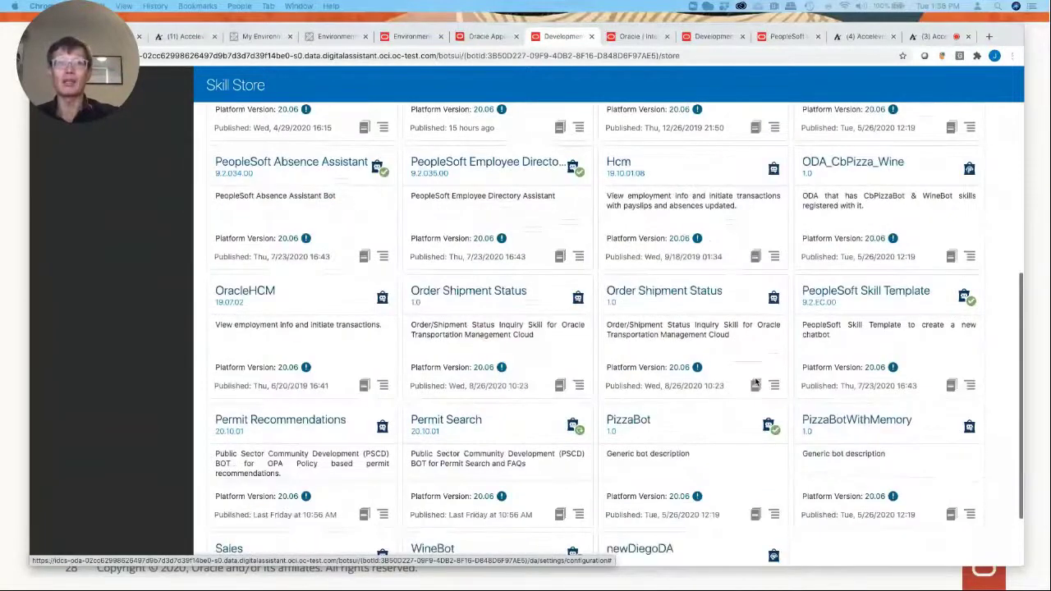
{"action": "scroll", "coordinate": [756, 382], "scroll_direction": "down", "scroll_amount": 2}
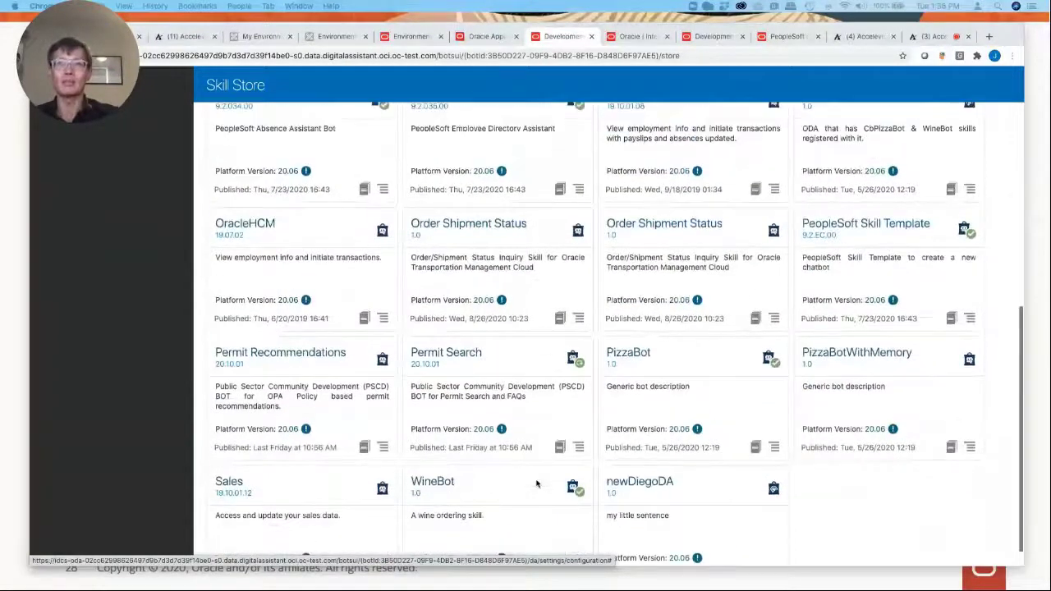
{"action": "scroll", "coordinate": [537, 485], "scroll_direction": "up", "scroll_amount": 1}
{"action": "scroll", "coordinate": [537, 485], "scroll_direction": "up", "scroll_amount": 2}
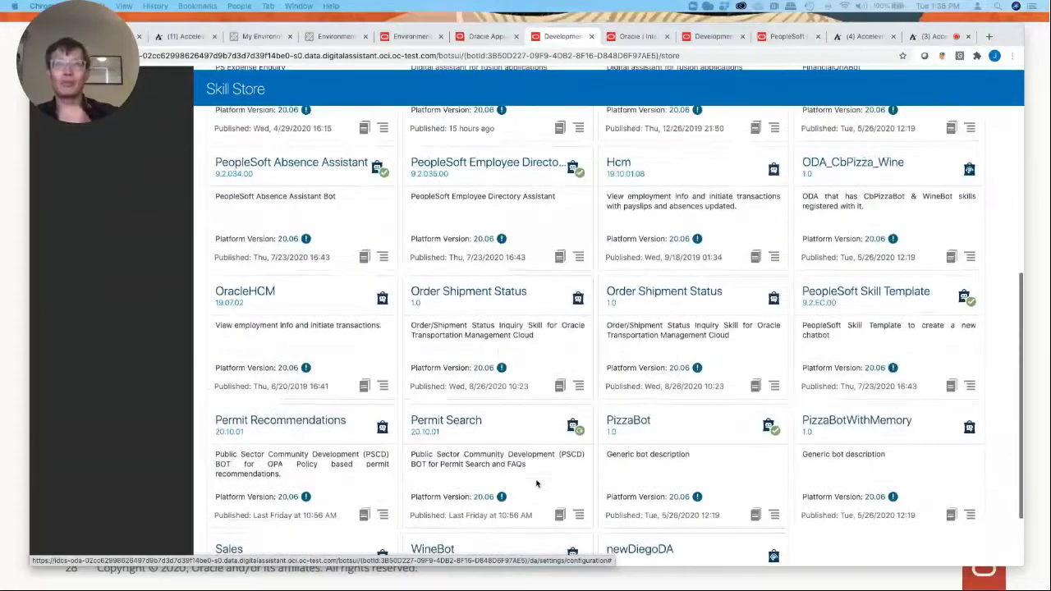
{"action": "scroll", "coordinate": [537, 485], "scroll_direction": "down", "scroll_amount": 1}
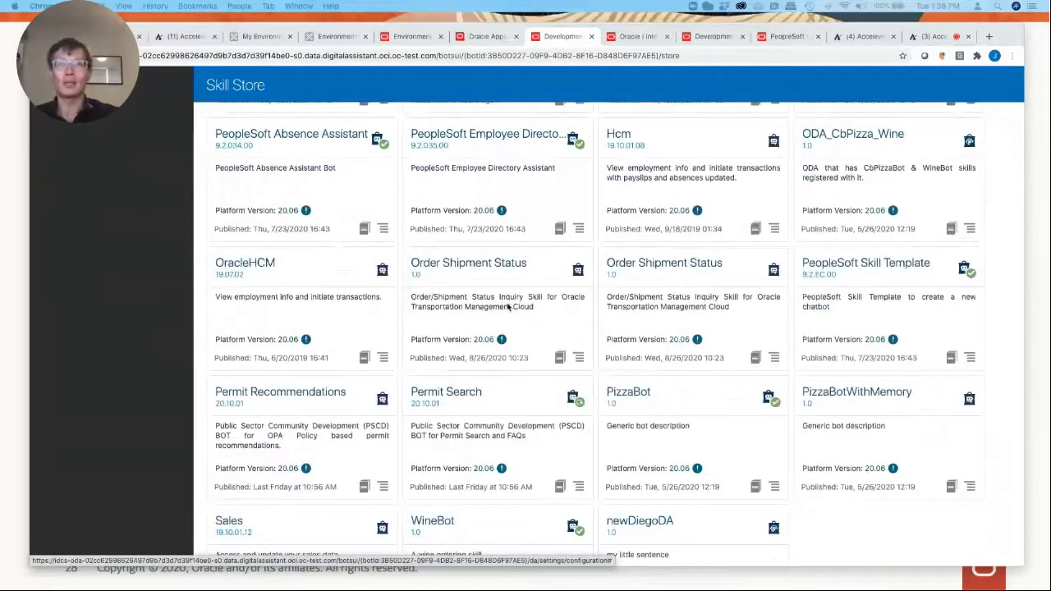
{"action": "scroll", "coordinate": [495, 297], "scroll_direction": "up", "scroll_amount": 1}
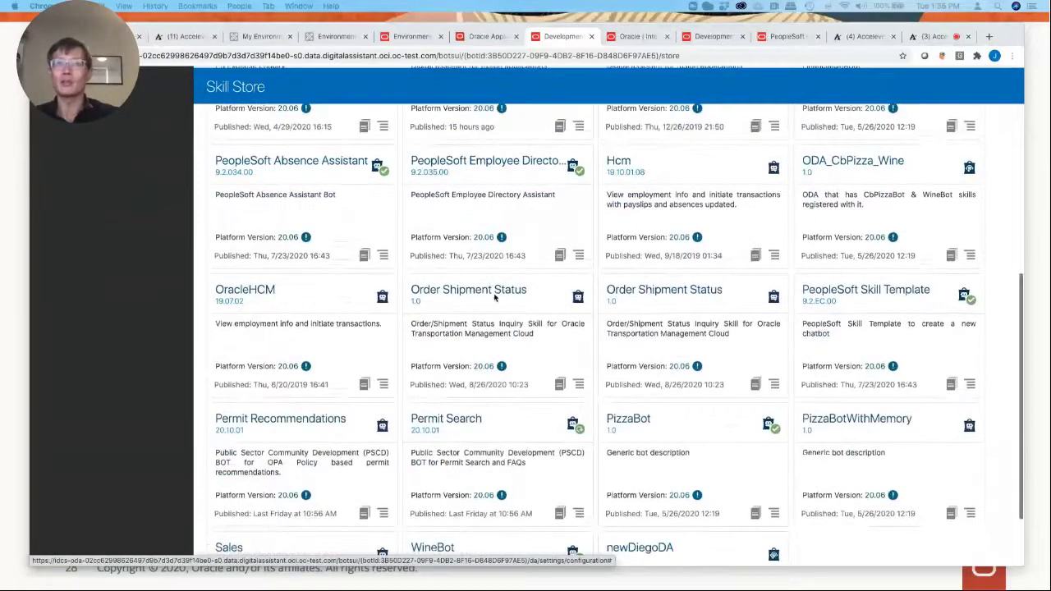
{"action": "scroll", "coordinate": [496, 297], "scroll_direction": "up", "scroll_amount": 2}
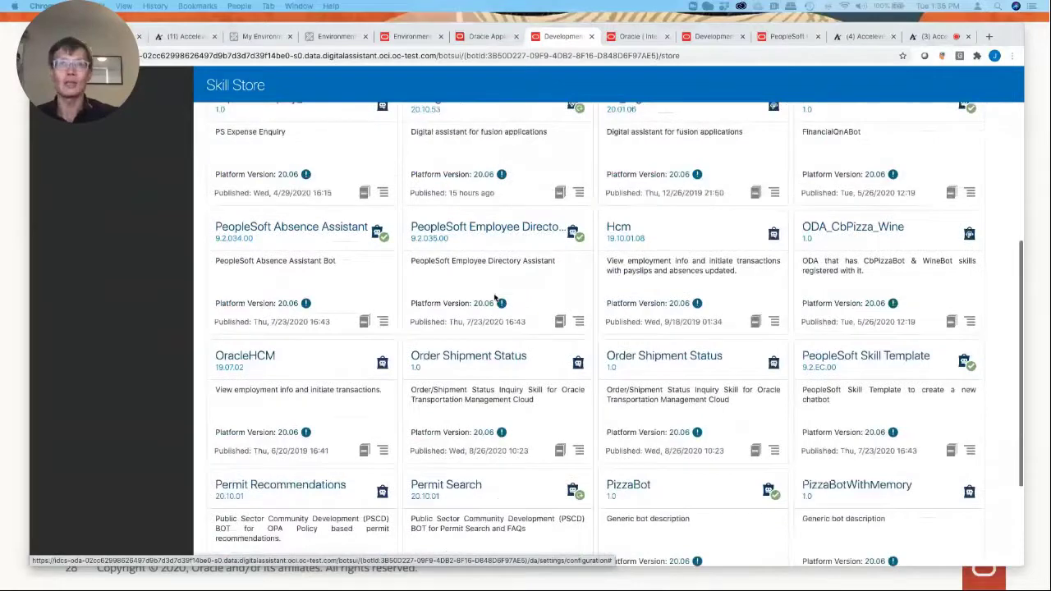
{"action": "scroll", "coordinate": [492, 304], "scroll_direction": "up", "scroll_amount": 1}
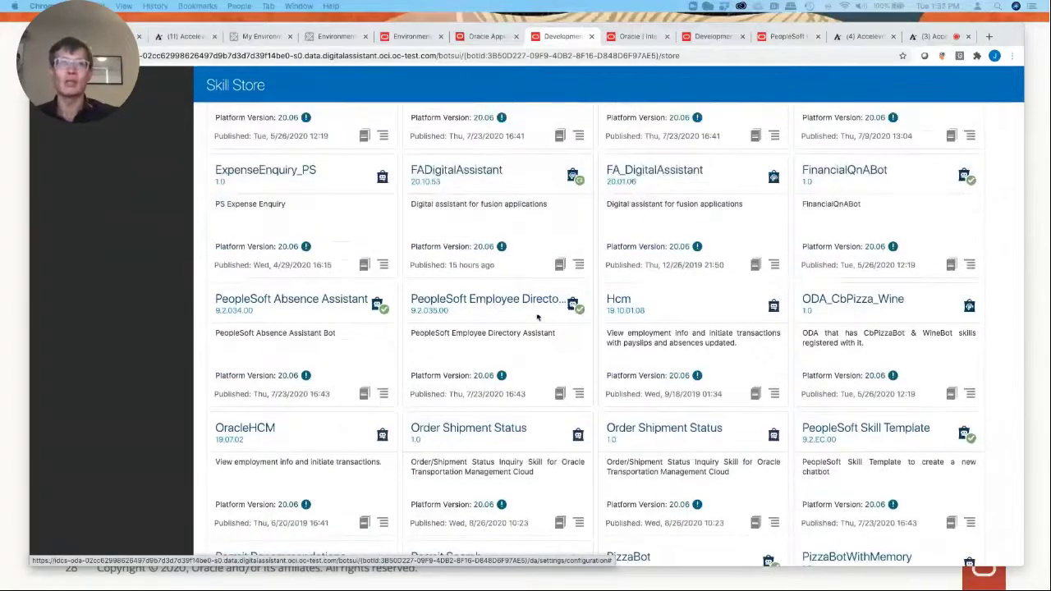
{"action": "scroll", "coordinate": [311, 332], "scroll_direction": "up", "scroll_amount": 1}
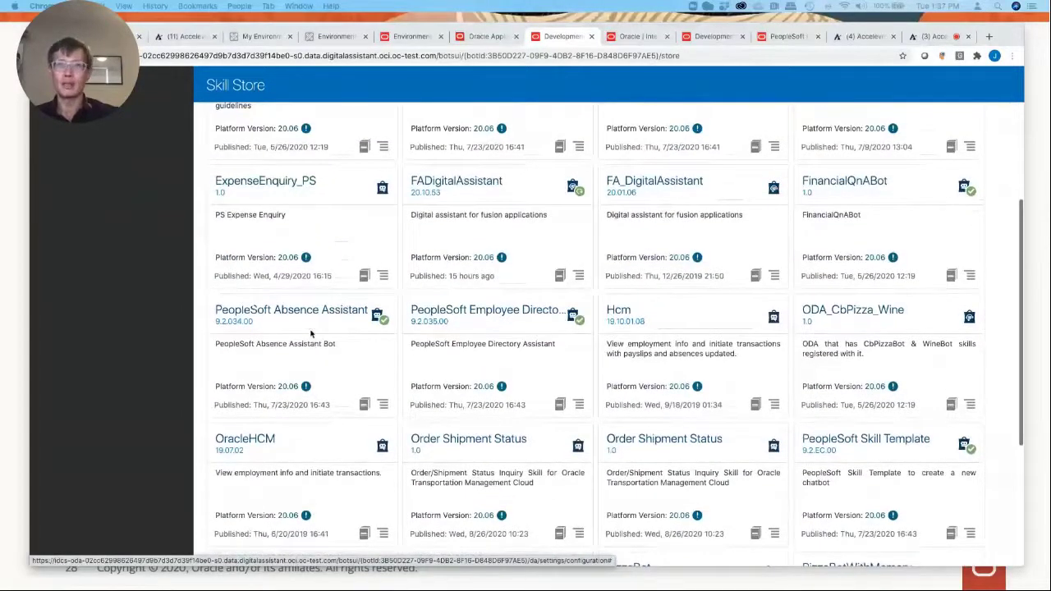
{"action": "scroll", "coordinate": [310, 344], "scroll_direction": "up", "scroll_amount": 1}
{"action": "scroll", "coordinate": [308, 355], "scroll_direction": "up", "scroll_amount": 1}
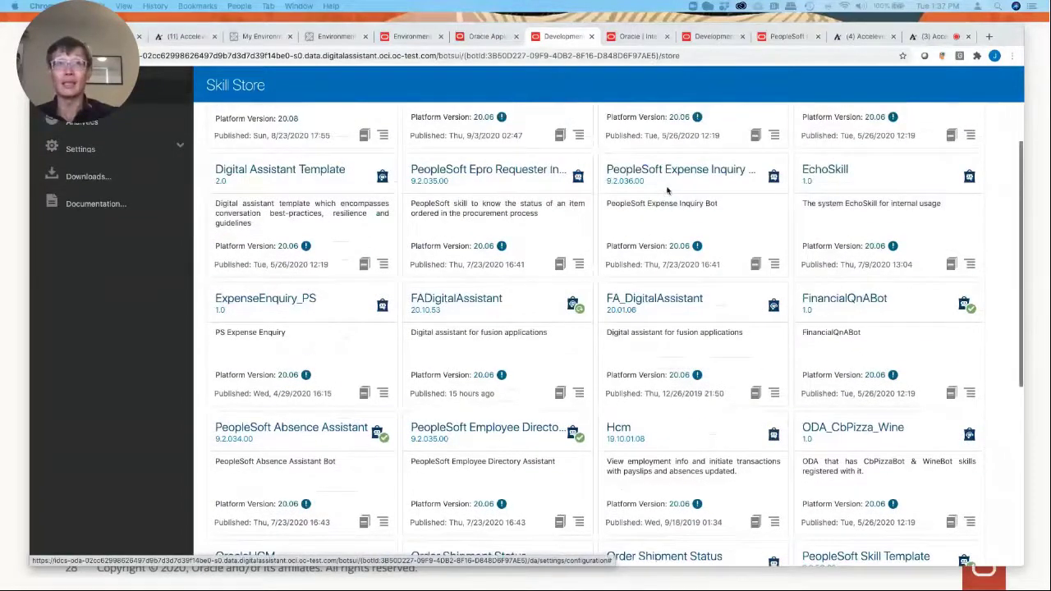
{"action": "scroll", "coordinate": [603, 227], "scroll_direction": "up", "scroll_amount": 2}
{"action": "scroll", "coordinate": [540, 263], "scroll_direction": "up", "scroll_amount": 1}
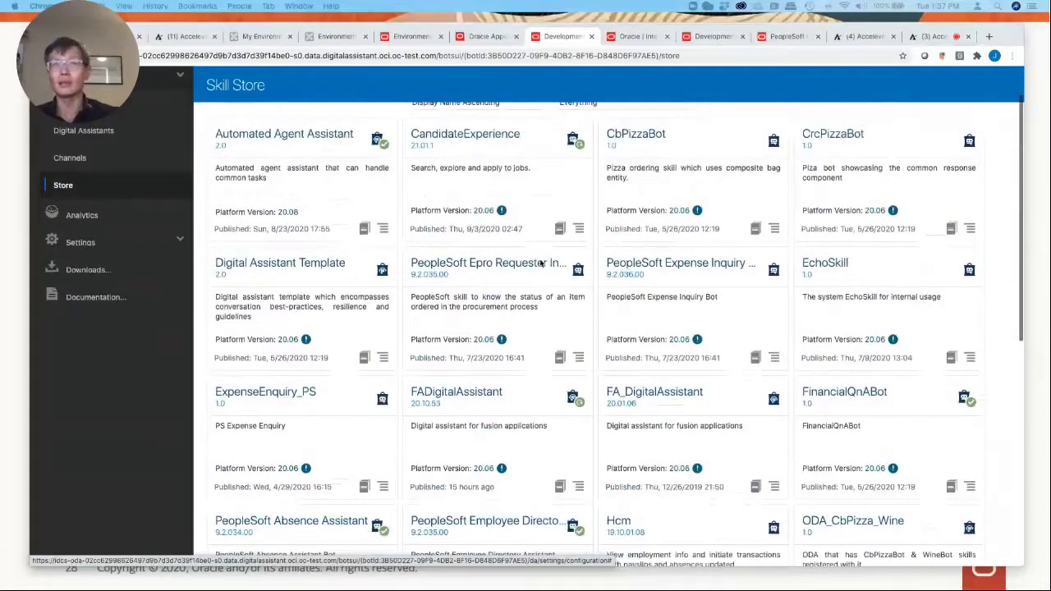
{"action": "scroll", "coordinate": [540, 262], "scroll_direction": "down", "scroll_amount": 4}
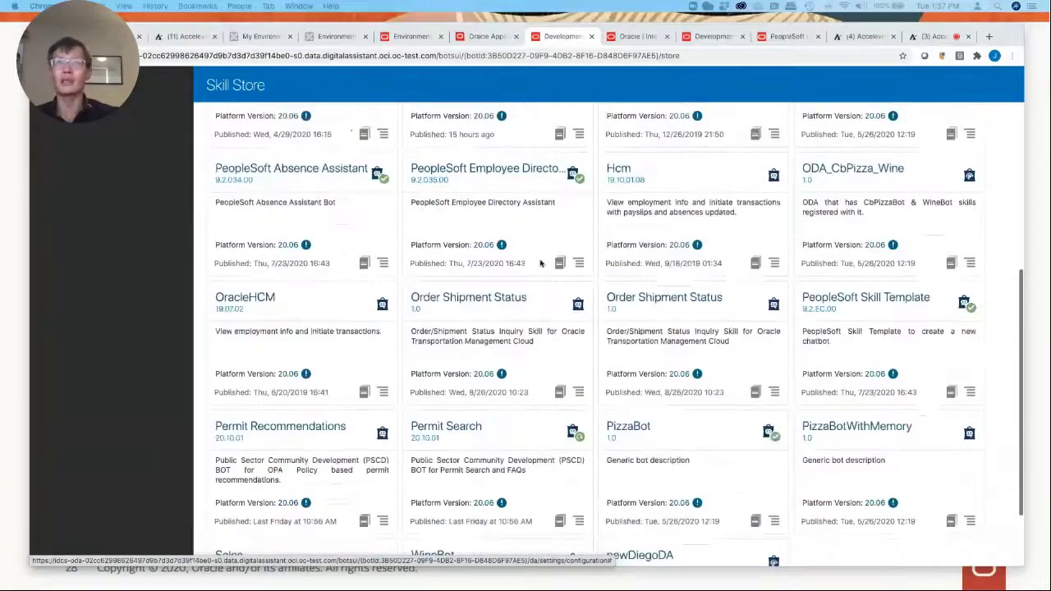
{"action": "scroll", "coordinate": [540, 263], "scroll_direction": "down", "scroll_amount": 1}
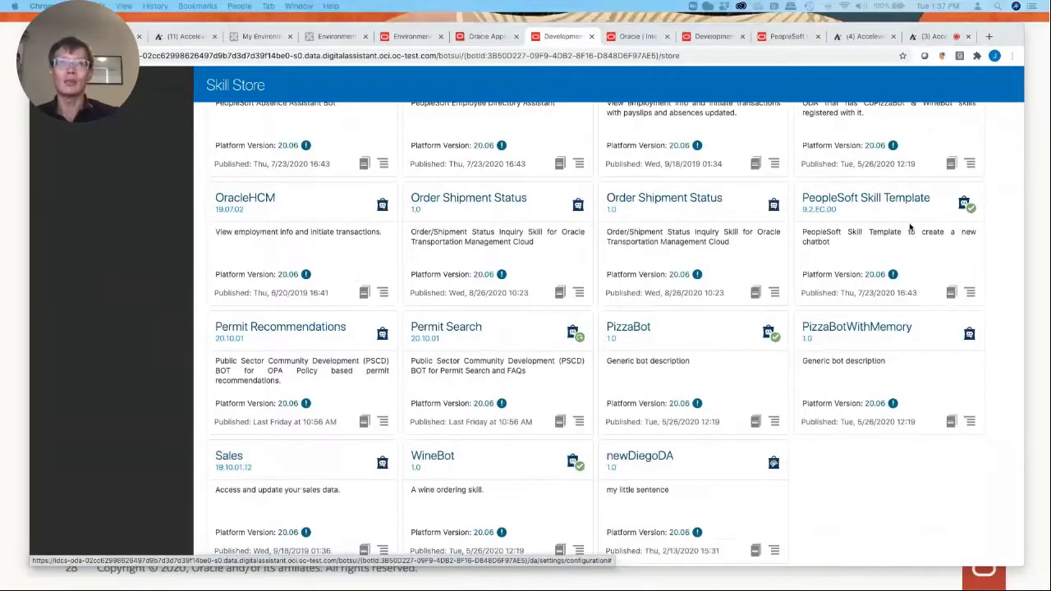
{"action": "scroll", "coordinate": [433, 299], "scroll_direction": "up", "scroll_amount": 1}
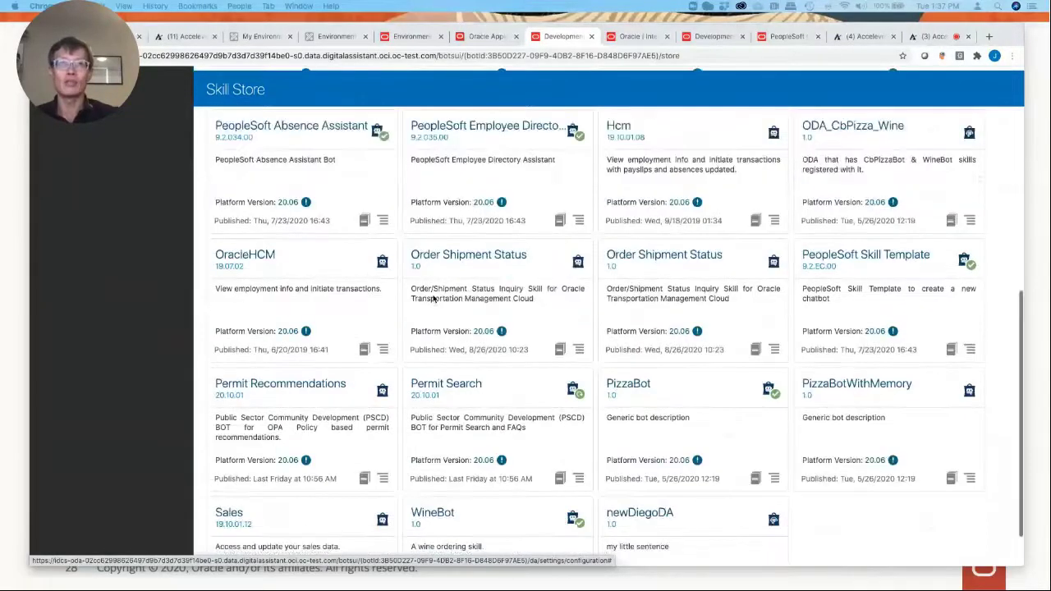
{"action": "scroll", "coordinate": [434, 299], "scroll_direction": "up", "scroll_amount": 1}
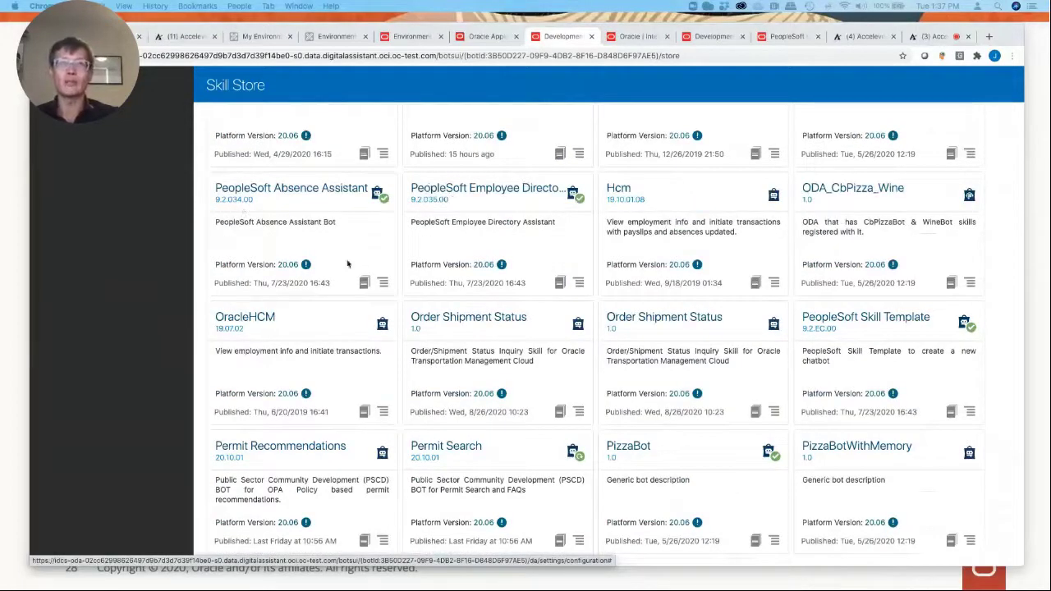
{"action": "scroll", "coordinate": [373, 271], "scroll_direction": "up", "scroll_amount": 1}
{"action": "scroll", "coordinate": [375, 283], "scroll_direction": "up", "scroll_amount": 1}
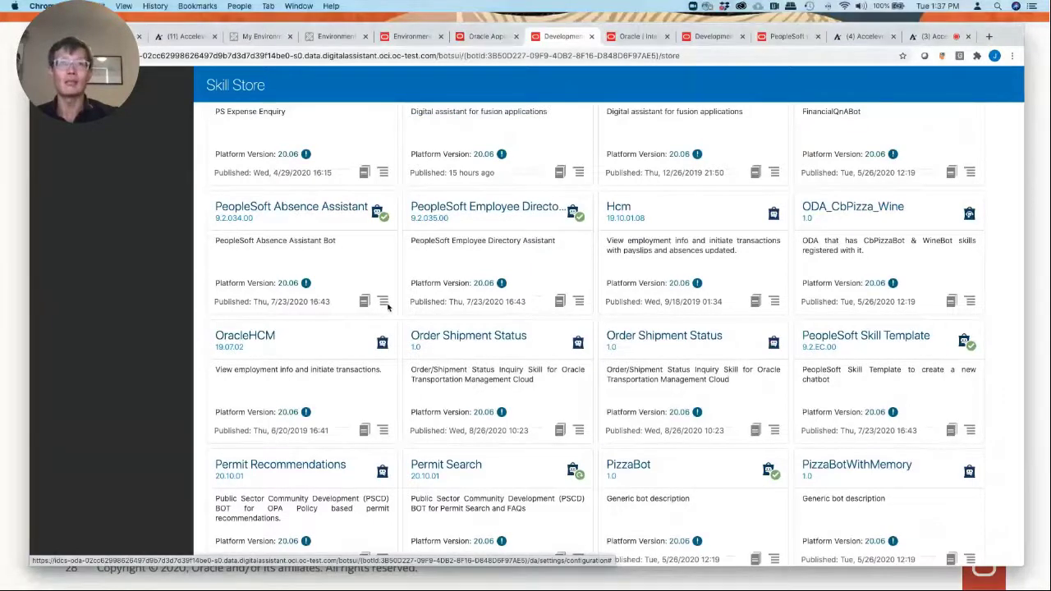
{"action": "left_click", "coordinate": [383, 303]}
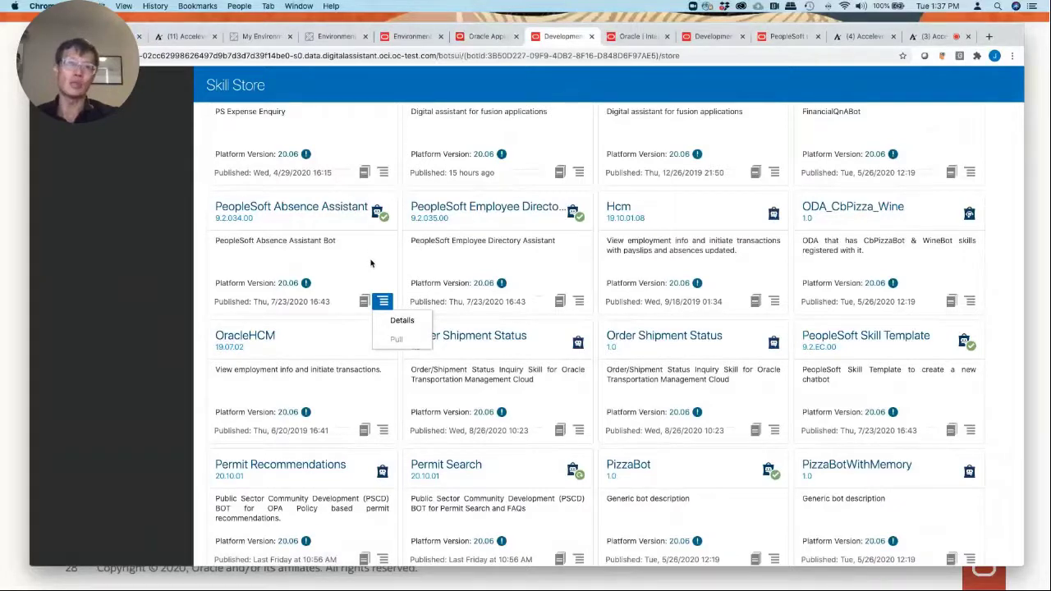
{"action": "scroll", "coordinate": [378, 271], "scroll_direction": "up", "scroll_amount": 1}
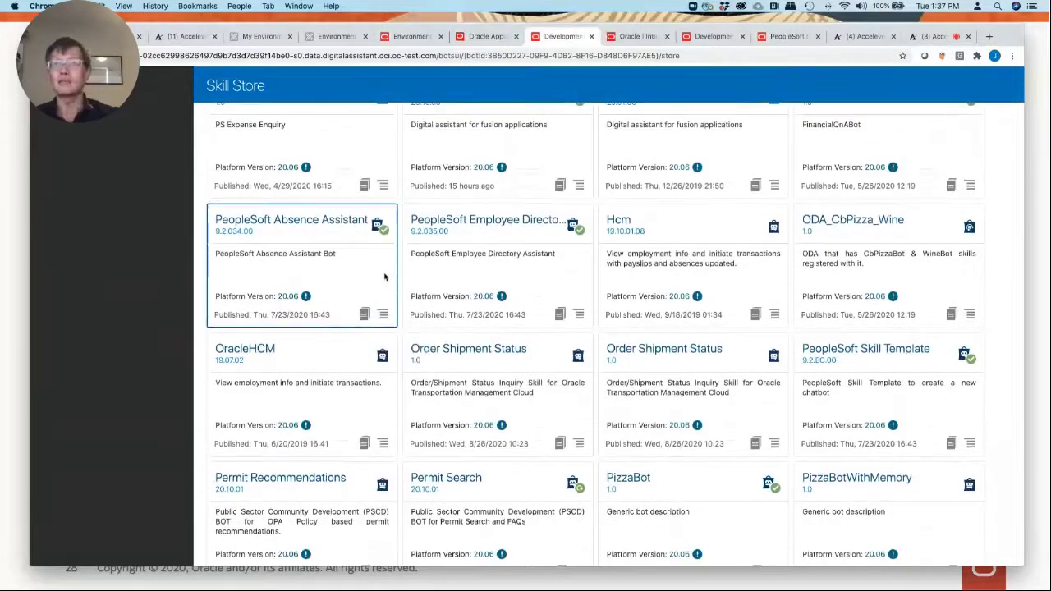
{"action": "scroll", "coordinate": [384, 277], "scroll_direction": "up", "scroll_amount": 3}
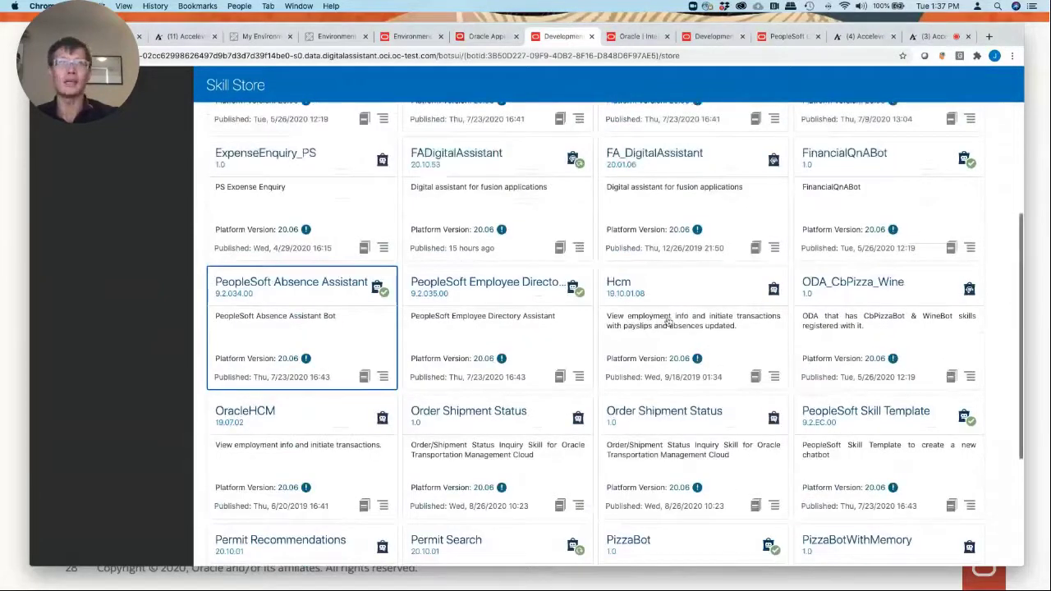
{"action": "scroll", "coordinate": [805, 345], "scroll_direction": "down", "scroll_amount": 5}
{"action": "scroll", "coordinate": [805, 345], "scroll_direction": "up", "scroll_amount": 5}
{"action": "scroll", "coordinate": [762, 259], "scroll_direction": "down", "scroll_amount": 5}
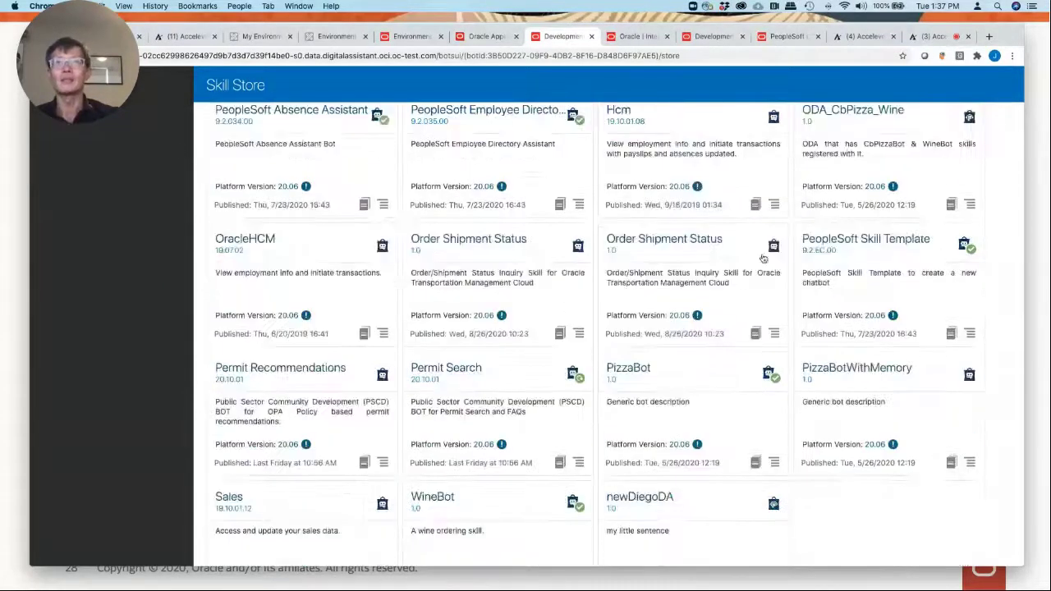
{"action": "scroll", "coordinate": [763, 259], "scroll_direction": "up", "scroll_amount": 1}
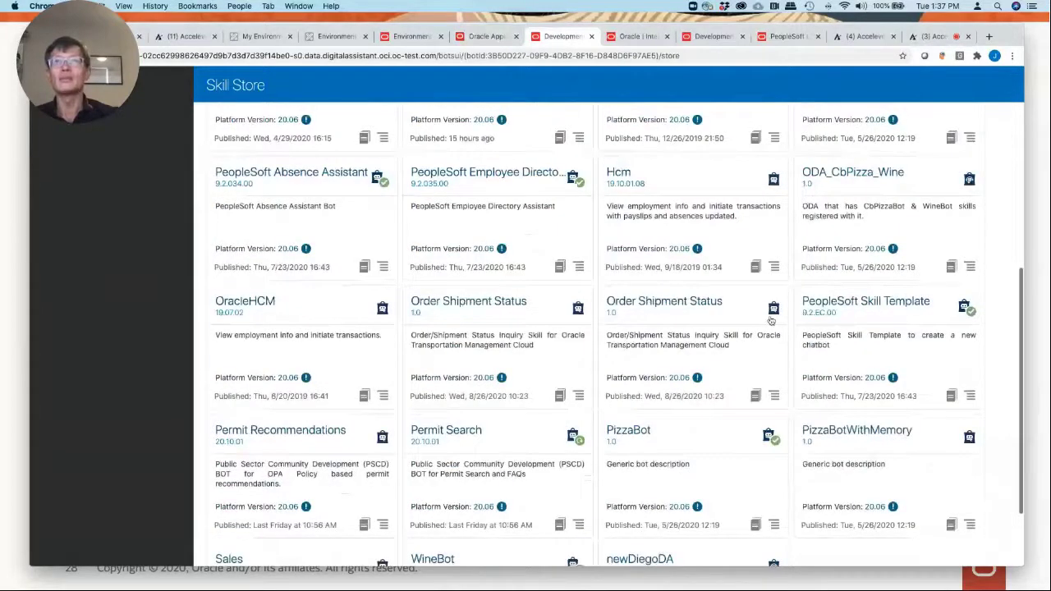
{"action": "scroll", "coordinate": [771, 322], "scroll_direction": "up", "scroll_amount": 2}
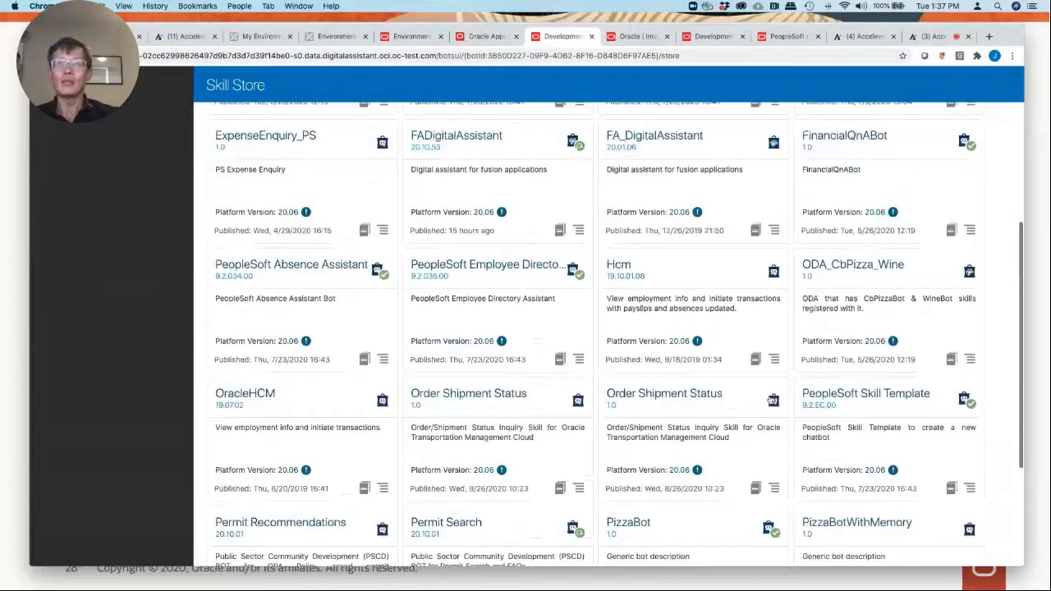
{"action": "scroll", "coordinate": [772, 400], "scroll_direction": "up", "scroll_amount": 3}
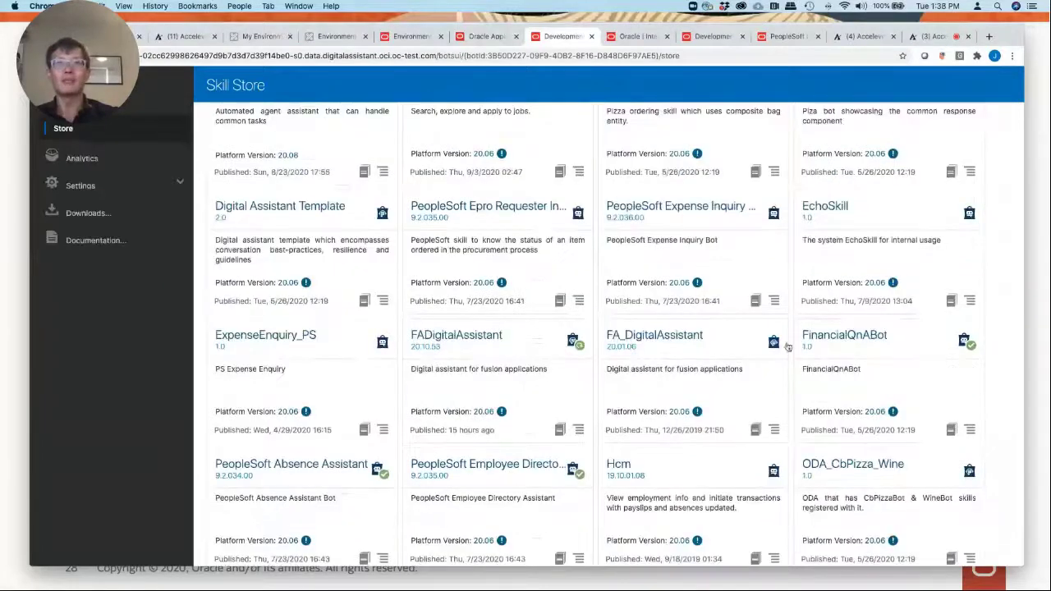
Filter the skills to 'People' and open the PeopleSoft Absence Assistant card's actions menu
{"action": "left_click", "coordinate": [774, 341]}
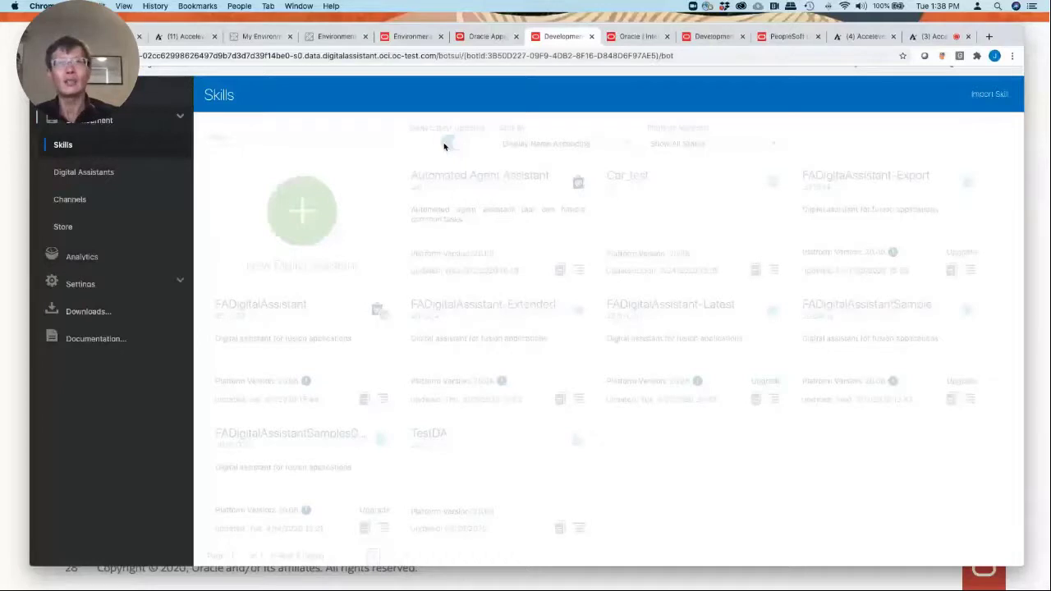
{"action": "type", "text": "People"}
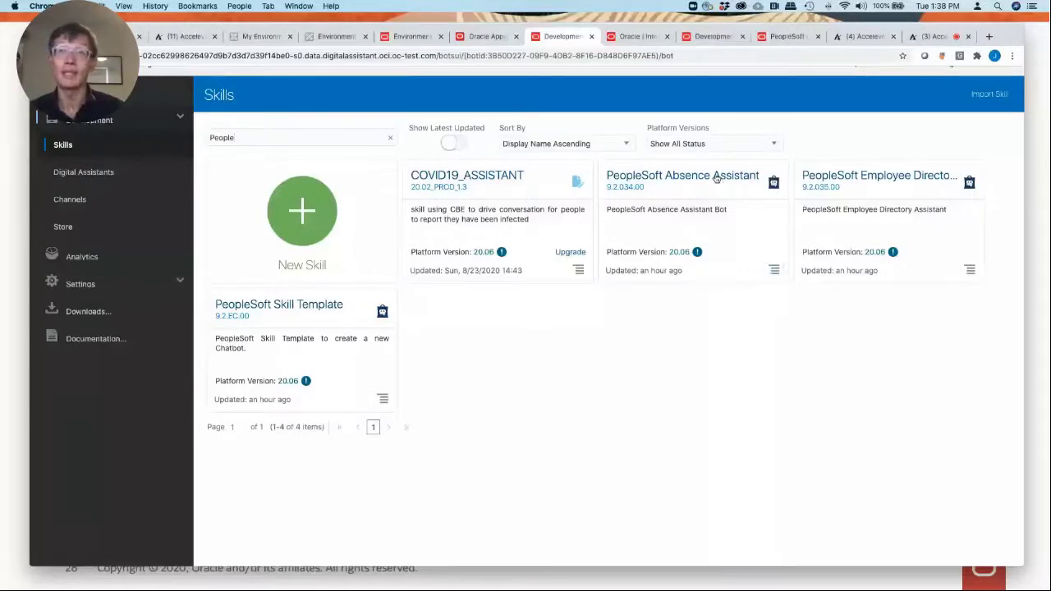
{"action": "left_click", "coordinate": [774, 270]}
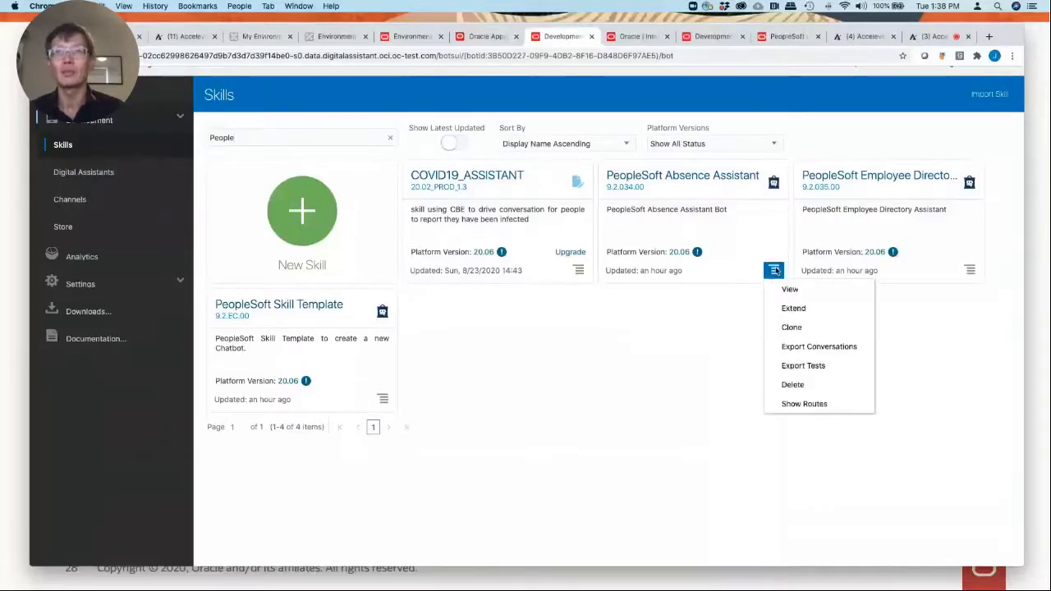
Extend PeopleSoft Absence Assistant into a skill named 'PSFT Absence Assistant Extension'
{"action": "left_click", "coordinate": [794, 310]}
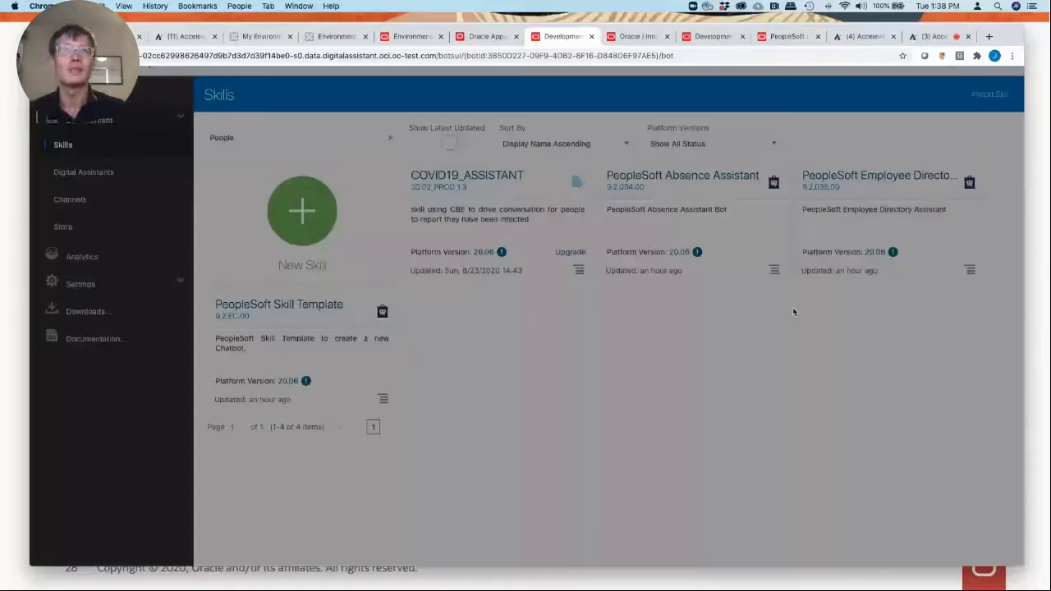
{"action": "left_click", "coordinate": [413, 263]}
{"action": "type", "text": "PSFT Abs"}
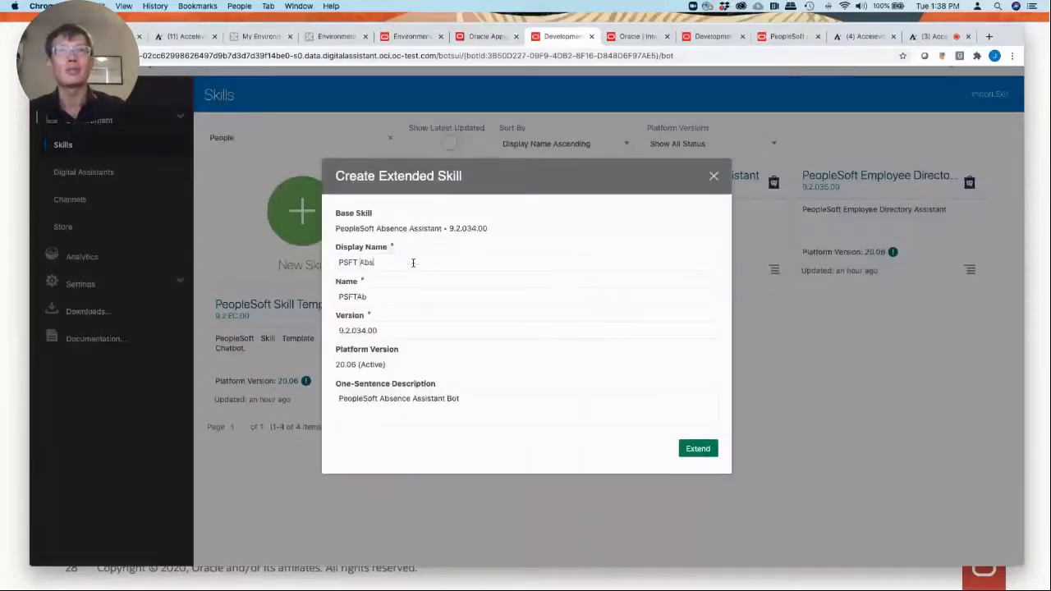
{"action": "type", "text": "ence Ass"}
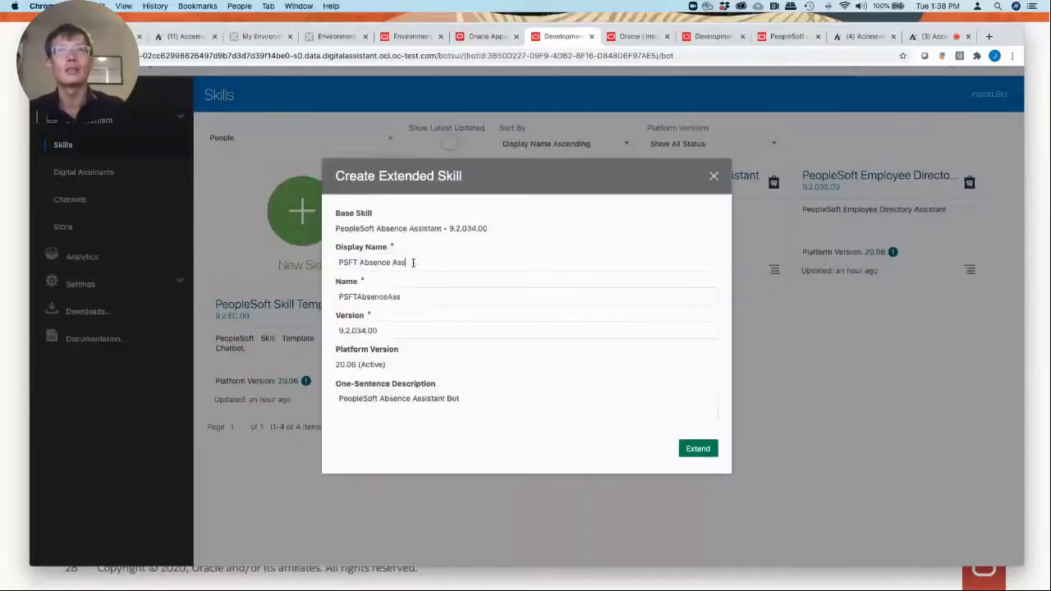
{"action": "type", "text": "istant"}
{"action": "type", "text": " Extension"}
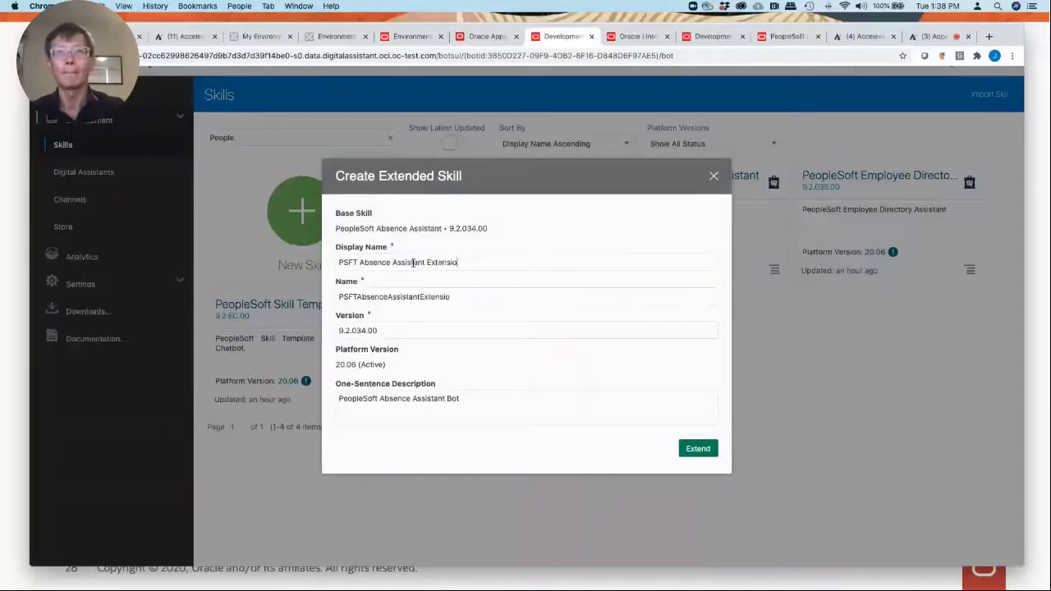
{"action": "left_click", "coordinate": [697, 448]}
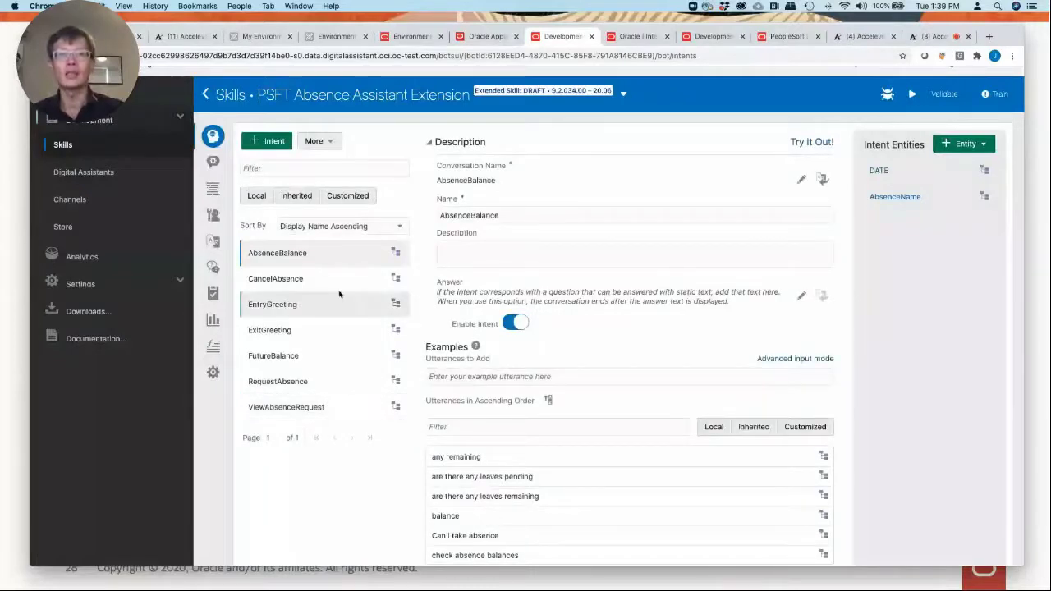
Page through AbsenceBalance's example utterances via pages 3 and 4 to the last page
{"action": "scroll", "coordinate": [527, 464], "scroll_direction": "down", "scroll_amount": 3}
{"action": "scroll", "coordinate": [345, 412], "scroll_direction": "up", "scroll_amount": 2}
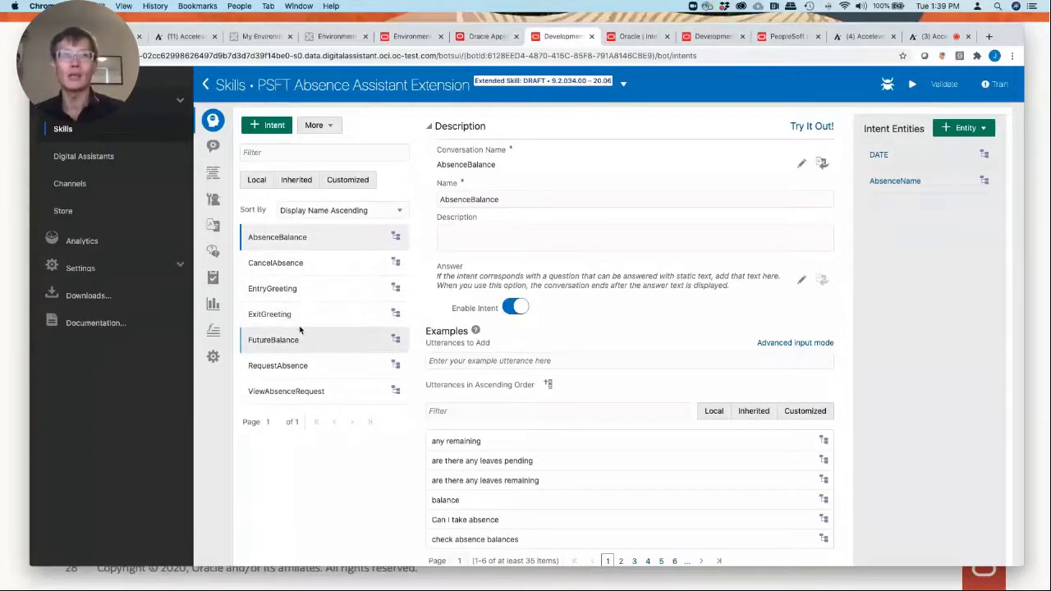
{"action": "scroll", "coordinate": [314, 344], "scroll_direction": "down", "scroll_amount": 2}
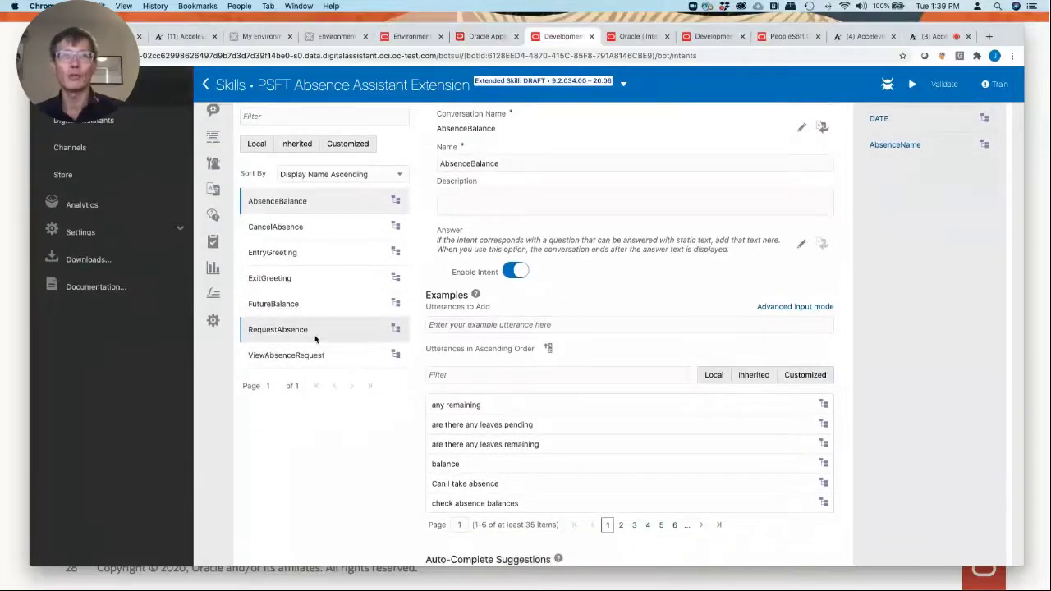
{"action": "scroll", "coordinate": [329, 386], "scroll_direction": "down", "scroll_amount": 3}
{"action": "scroll", "coordinate": [328, 387], "scroll_direction": "up", "scroll_amount": 1}
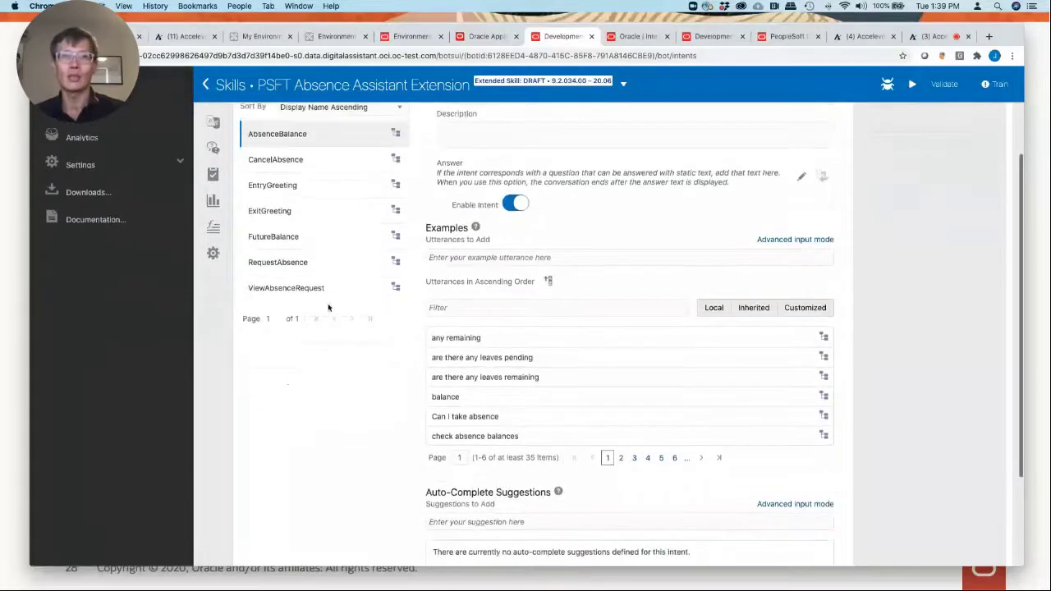
{"action": "scroll", "coordinate": [328, 307], "scroll_direction": "up", "scroll_amount": 1}
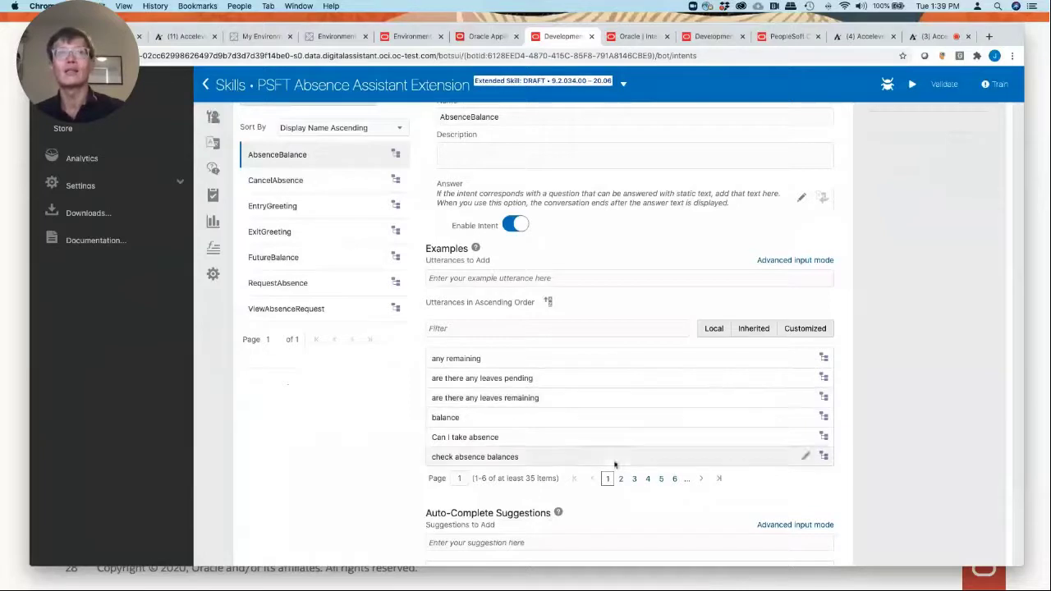
{"action": "left_click", "coordinate": [636, 479]}
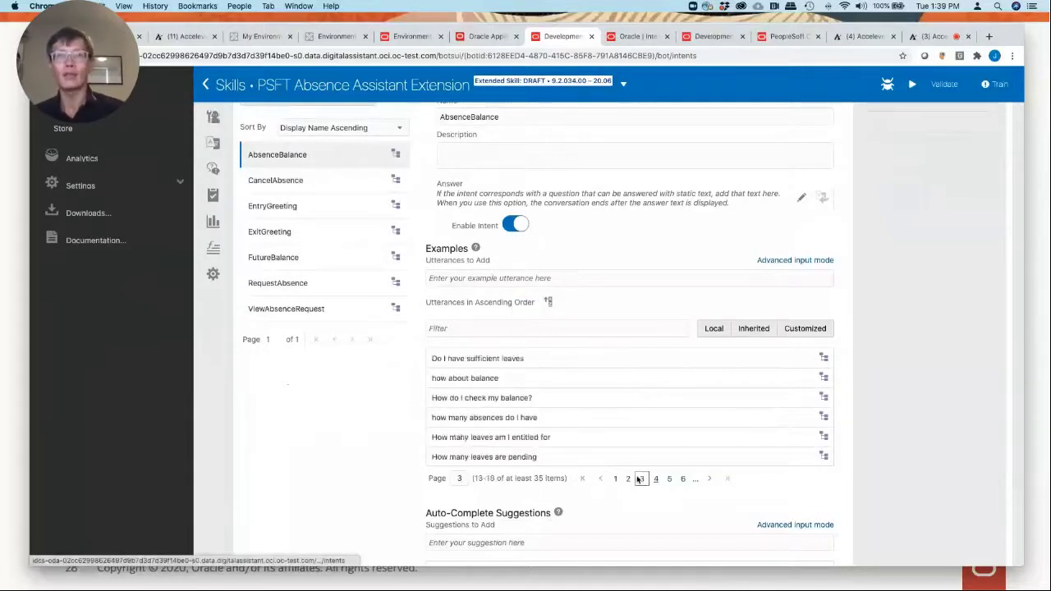
{"action": "left_click", "coordinate": [656, 479]}
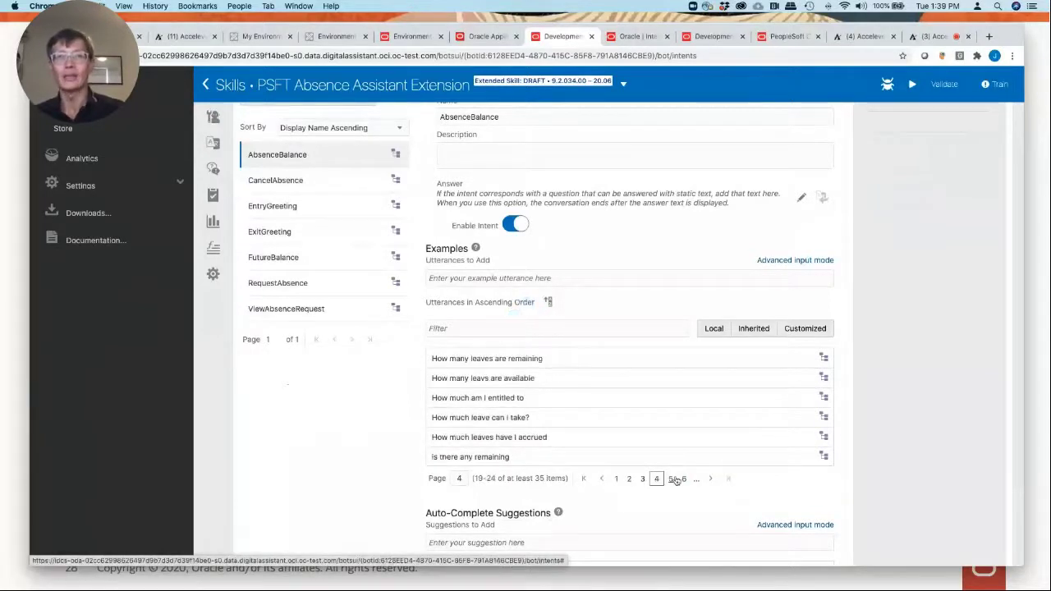
{"action": "left_click", "coordinate": [682, 479]}
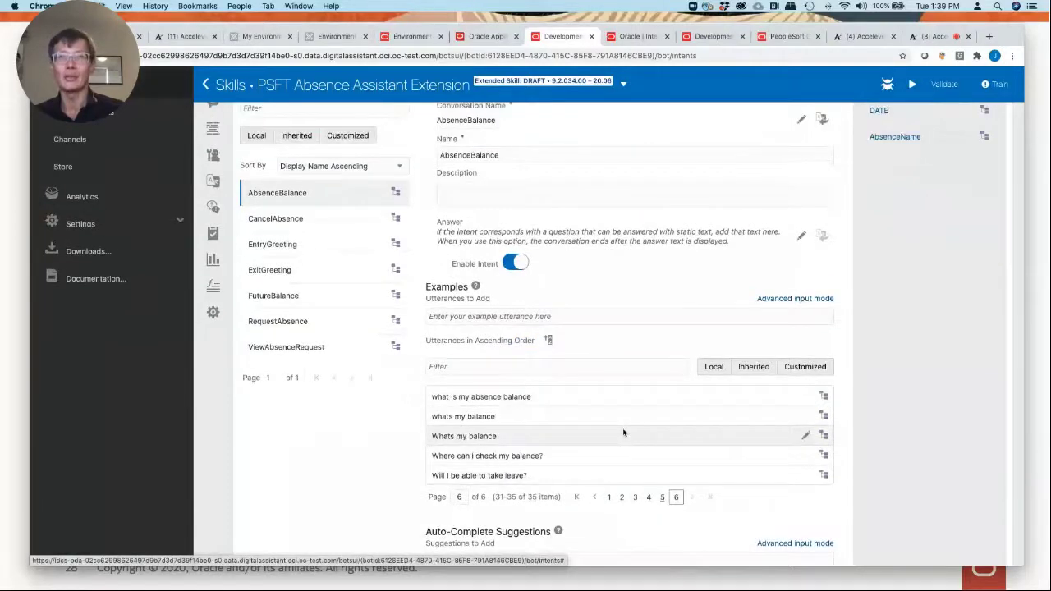
{"action": "scroll", "coordinate": [623, 433], "scroll_direction": "down", "scroll_amount": 1}
{"action": "scroll", "coordinate": [622, 432], "scroll_direction": "down", "scroll_amount": 1}
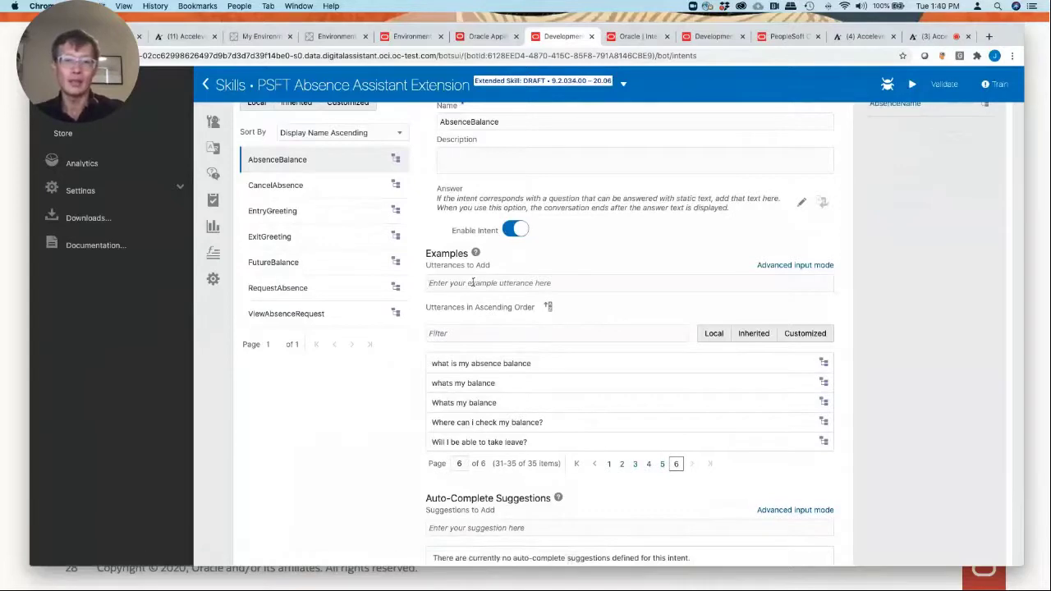
Add an example utterance about wanting to take sick leave to AbsenceBalance
{"action": "left_click", "coordinate": [473, 282]}
{"action": "type", "text": "I"}
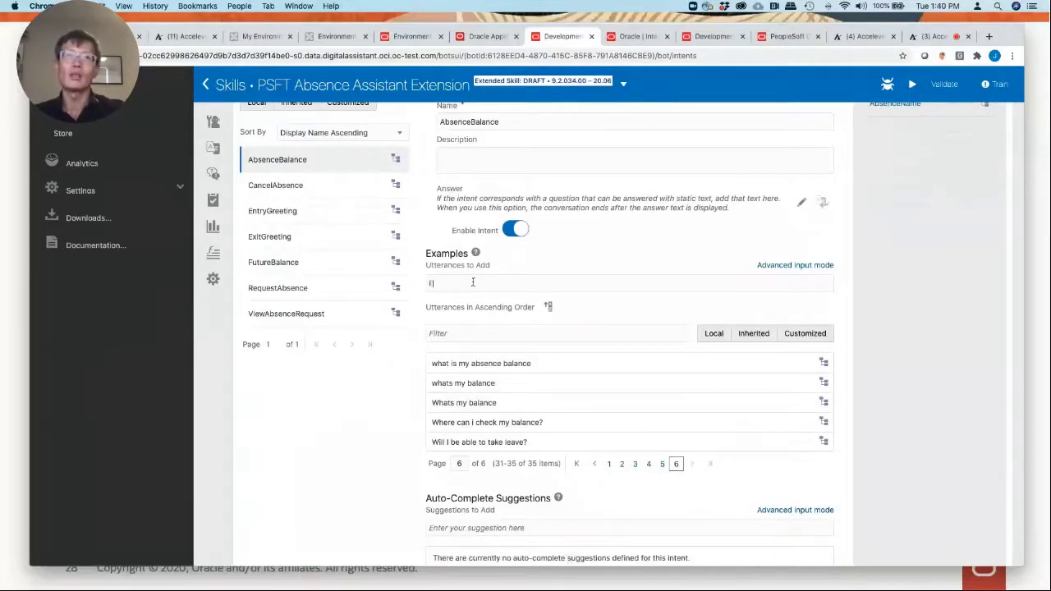
{"action": "type", "text": " want to "}
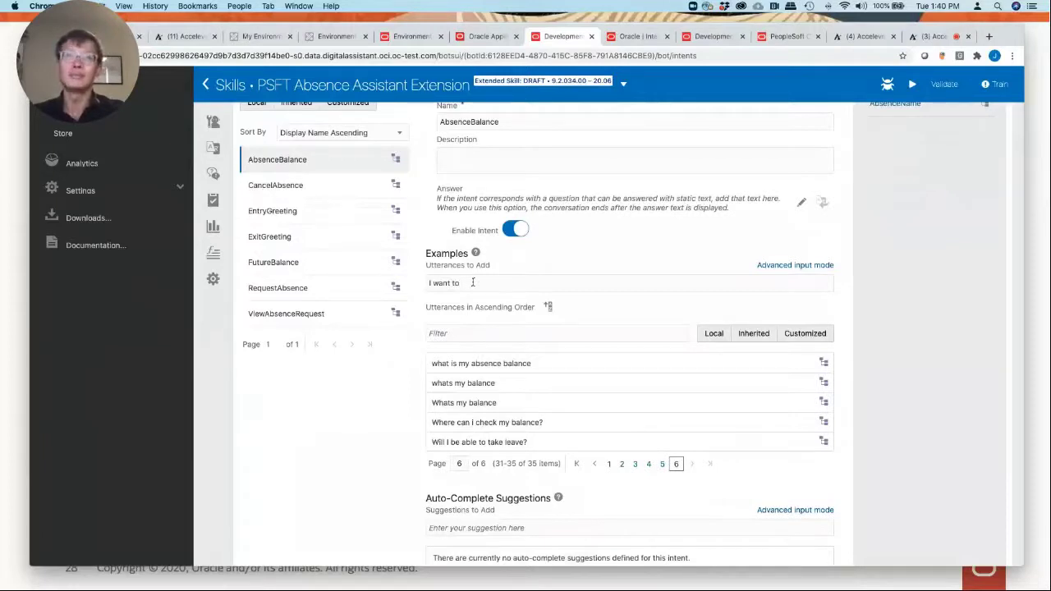
{"action": "type", "text": " to take a"}
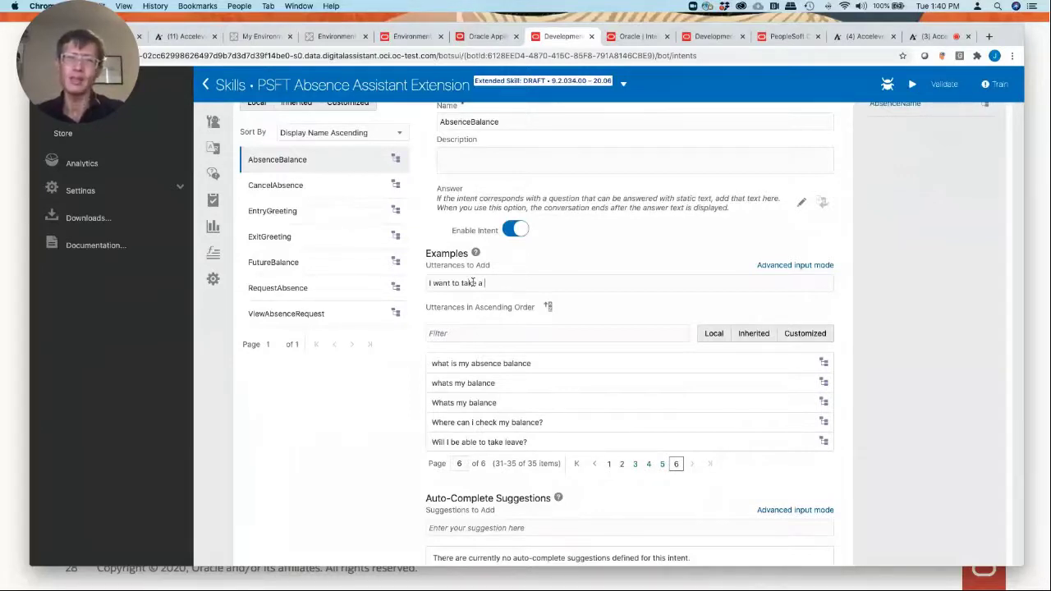
{"action": "type", "text": "kle"}
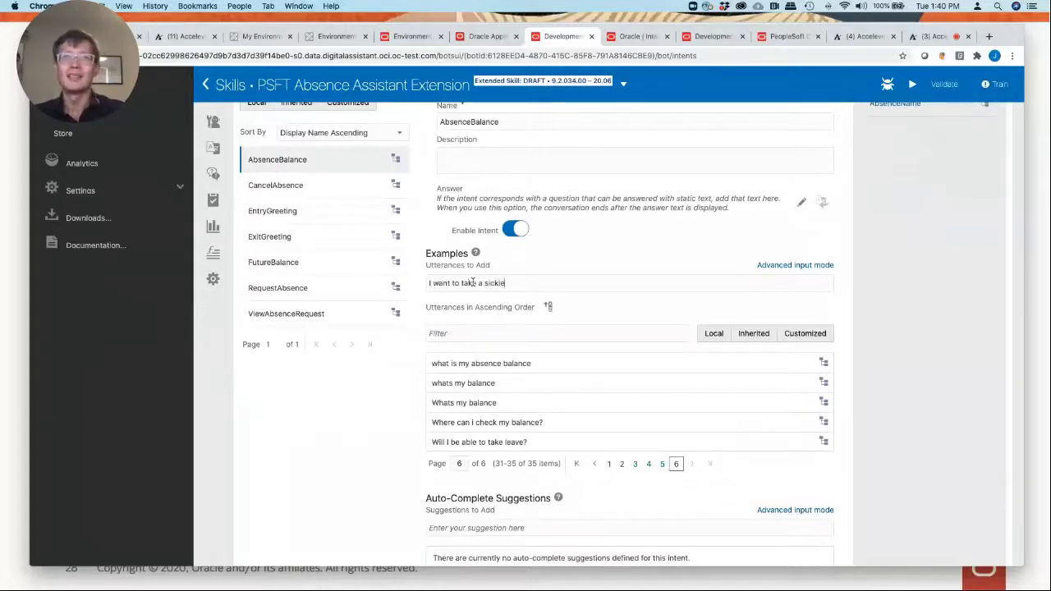
{"action": "key", "text": "Return"}
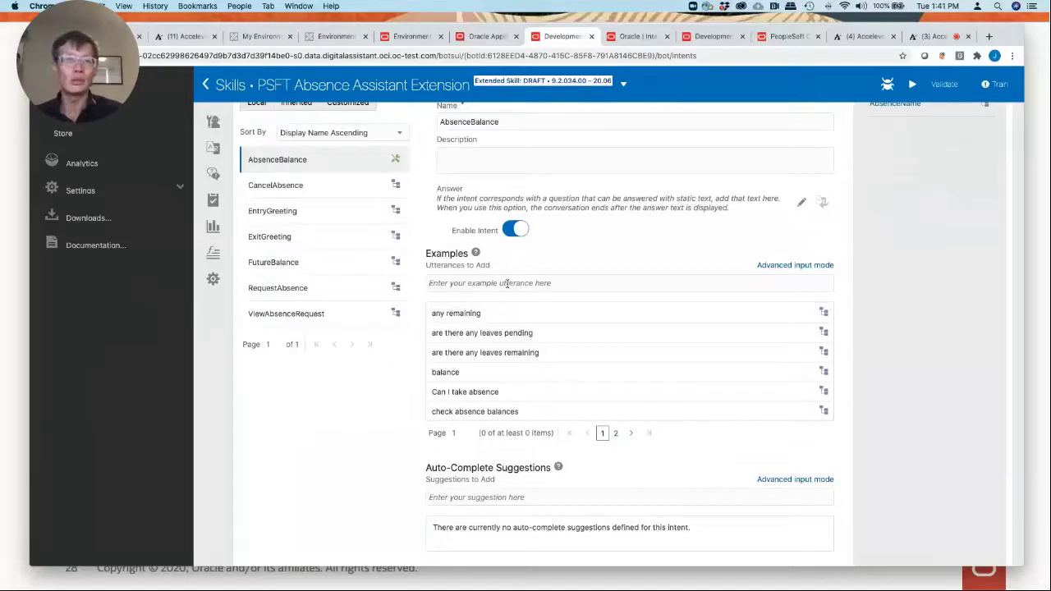
Enter 'sick le' as another utterance, delete it, and show utterance page 2
{"action": "left_click", "coordinate": [507, 283]}
{"action": "type", "text": "sic"}
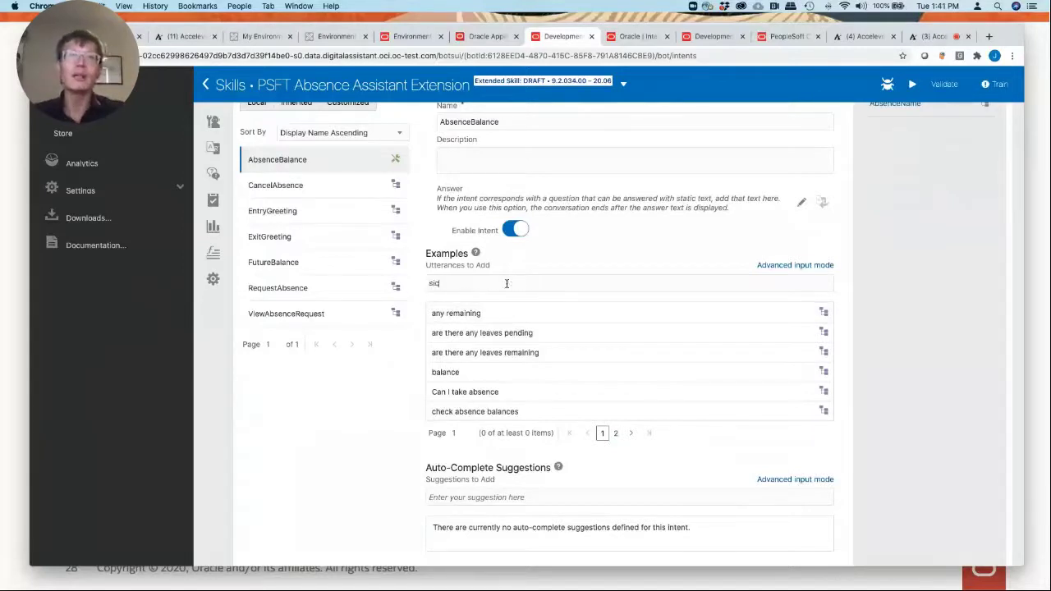
{"action": "type", "text": "k le"}
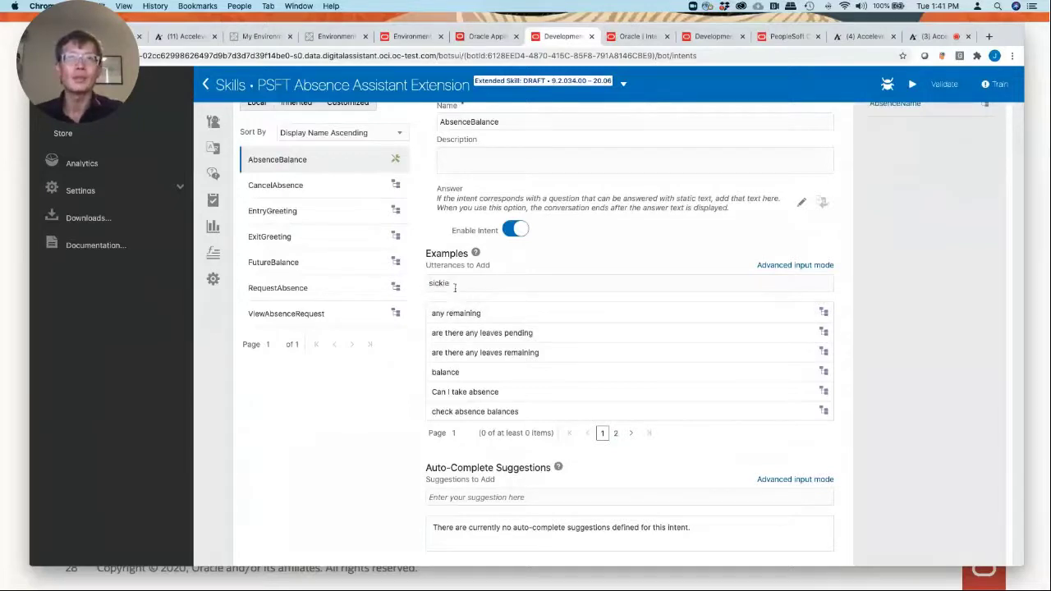
{"action": "left_click_drag", "start_coordinate": [458, 287], "coordinate": [413, 288]}
{"action": "key", "text": "BackSpace"}
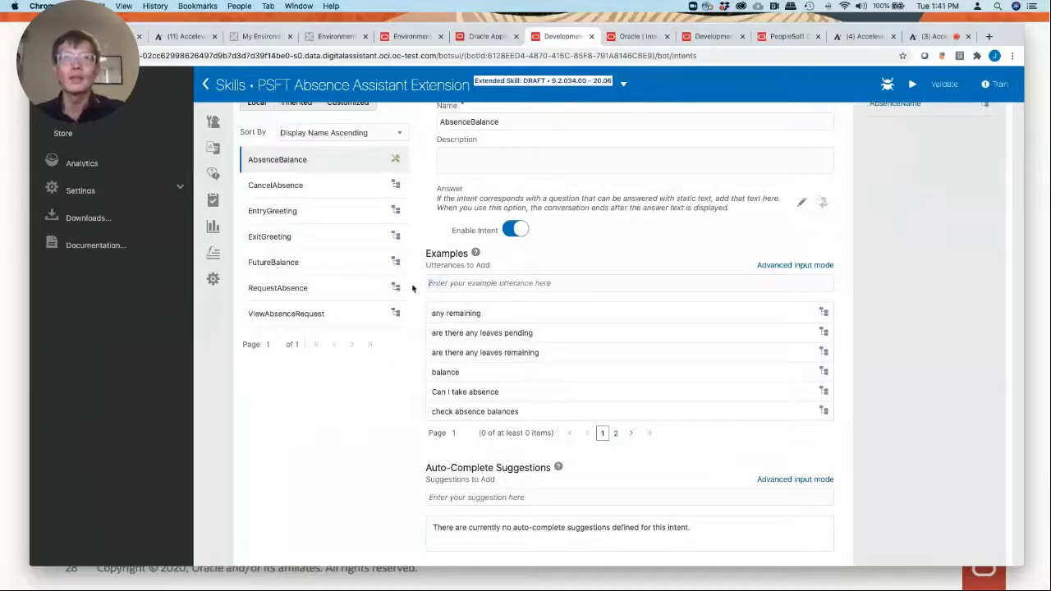
{"action": "left_click", "coordinate": [616, 434]}
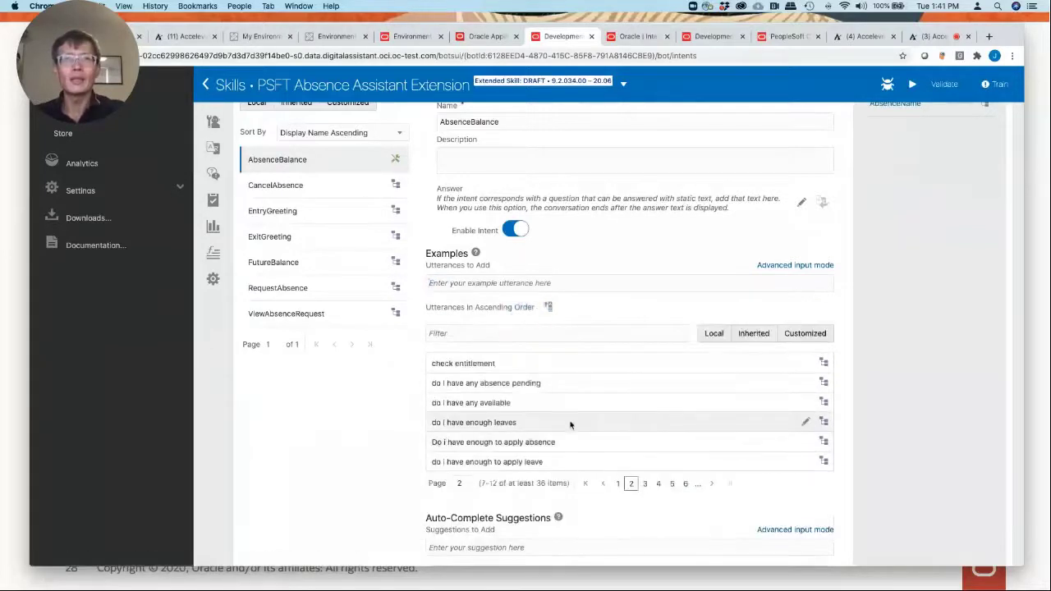
Page forward through the utterances to the last page, then back to page 4
{"action": "scroll", "coordinate": [571, 425], "scroll_direction": "down", "scroll_amount": 1}
{"action": "scroll", "coordinate": [571, 425], "scroll_direction": "down", "scroll_amount": 1}
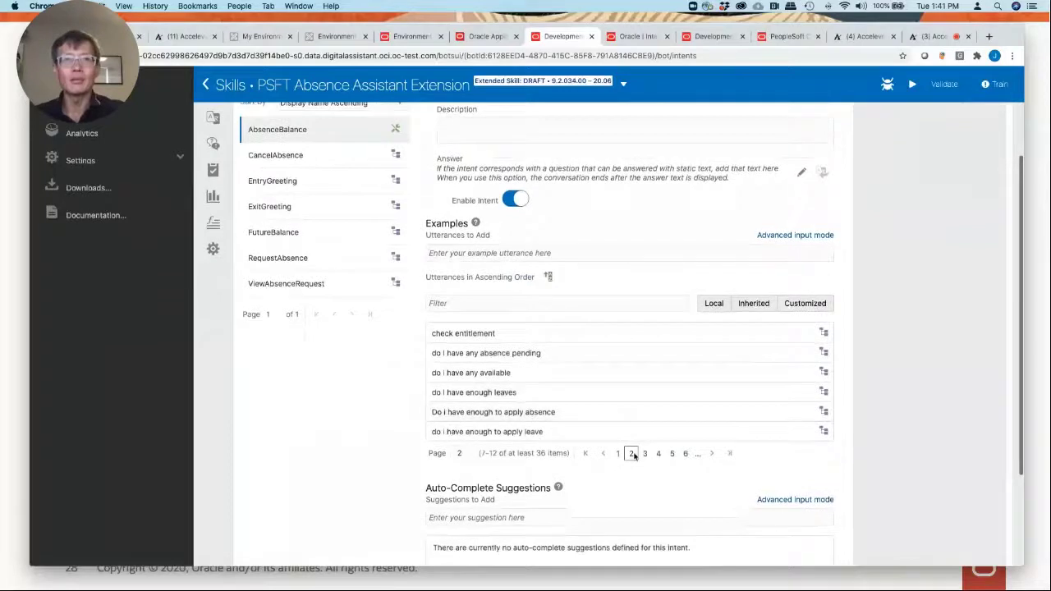
{"action": "left_click", "coordinate": [645, 453]}
{"action": "left_click", "coordinate": [664, 454]}
{"action": "left_click", "coordinate": [677, 455]}
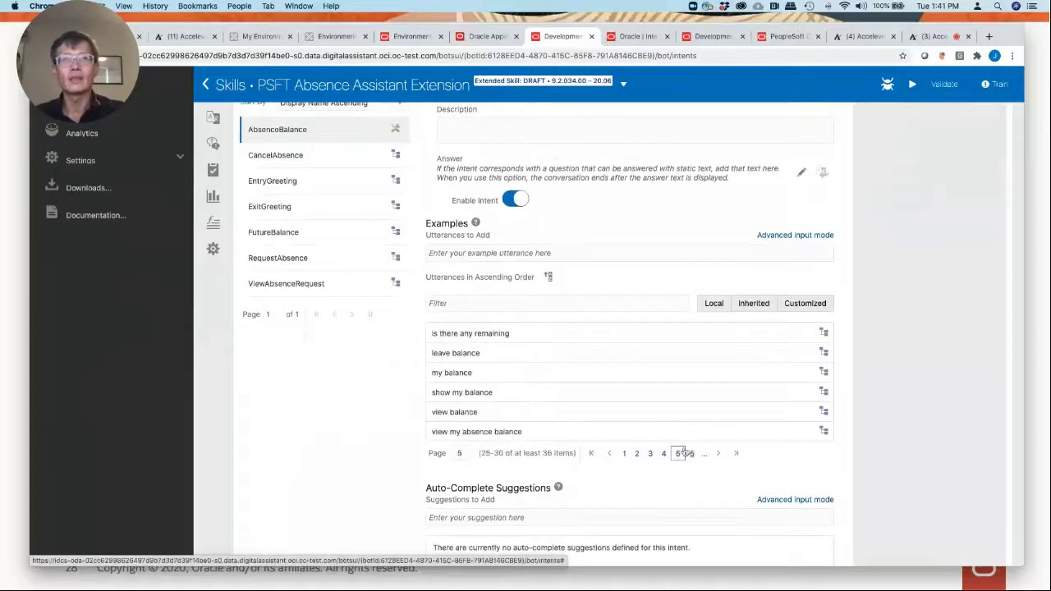
{"action": "left_click", "coordinate": [692, 454]}
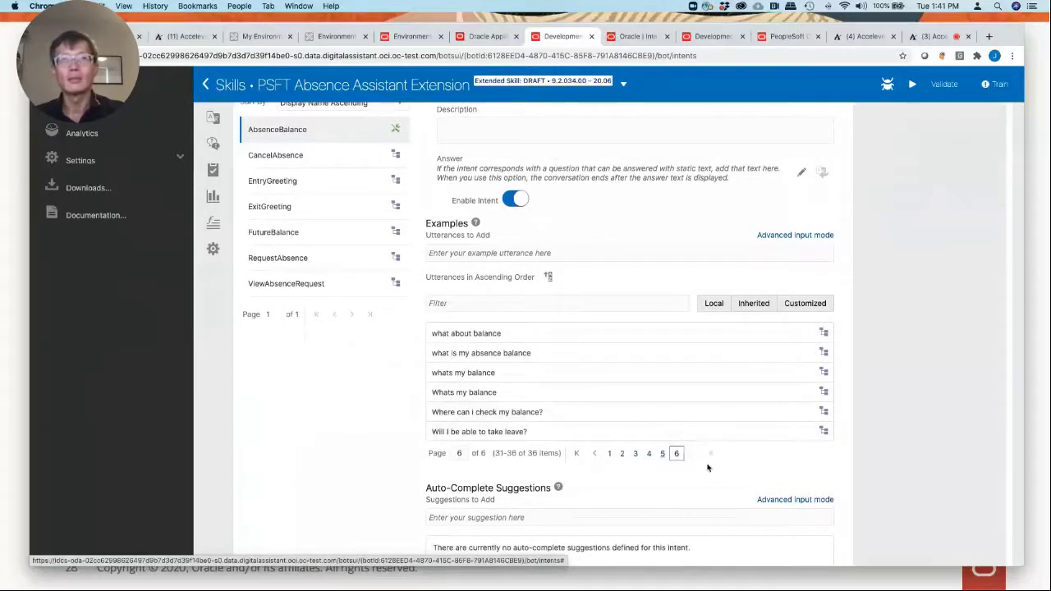
{"action": "left_click", "coordinate": [663, 453]}
{"action": "left_click", "coordinate": [648, 453]}
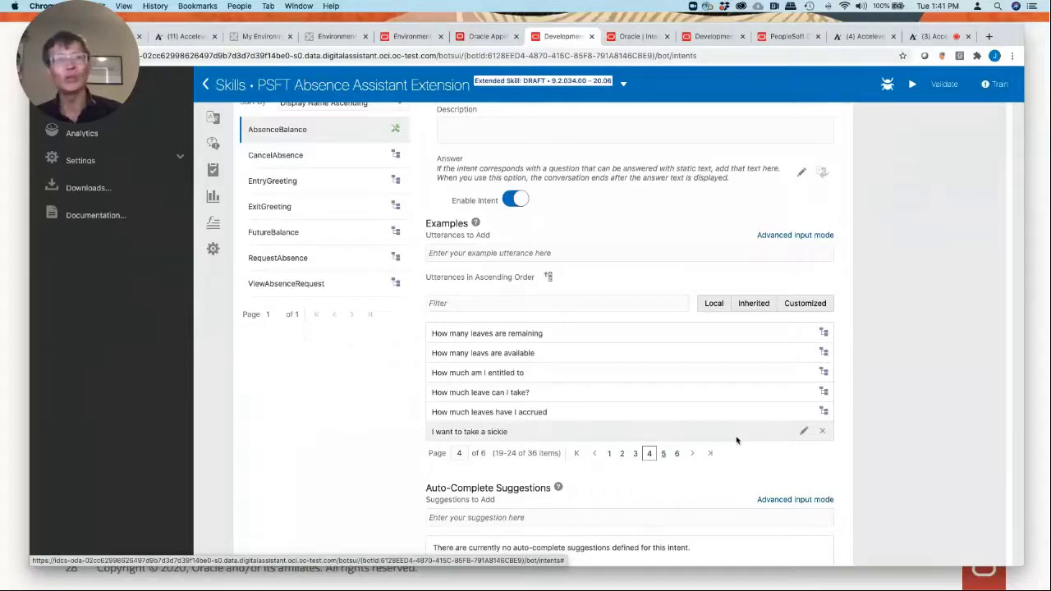
Toggle the Local utterance filter on and off, then view the AbsenceName entity values
{"action": "left_click", "coordinate": [718, 305]}
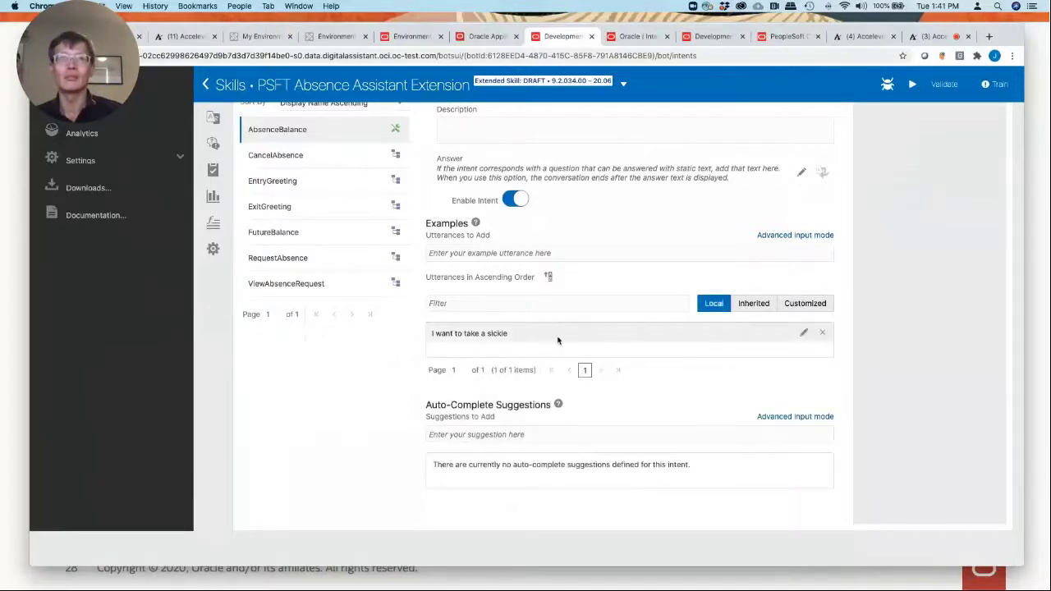
{"action": "left_click", "coordinate": [711, 306]}
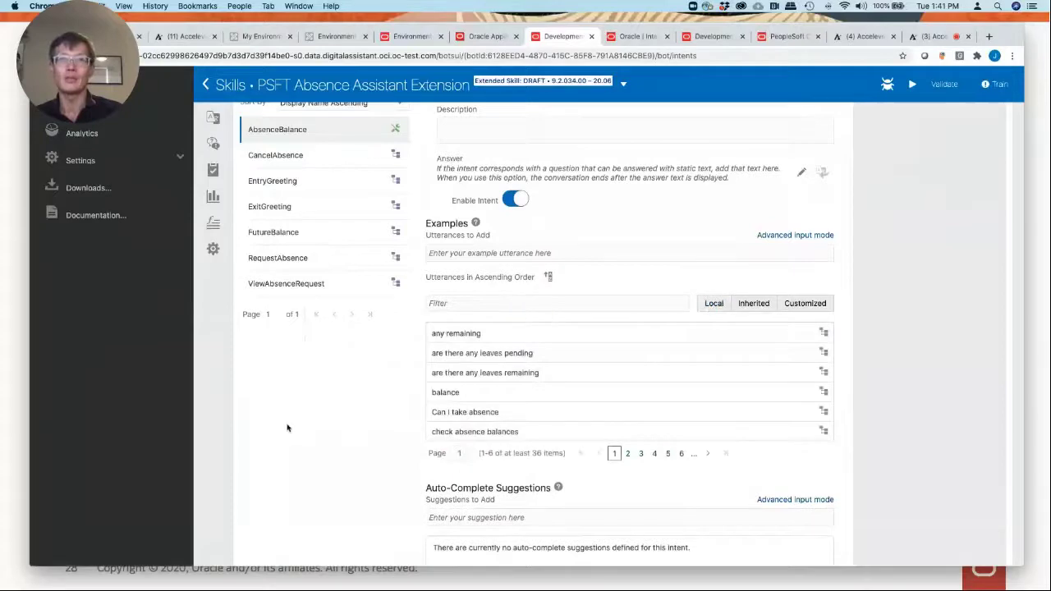
{"action": "scroll", "coordinate": [287, 426], "scroll_direction": "up", "scroll_amount": 3}
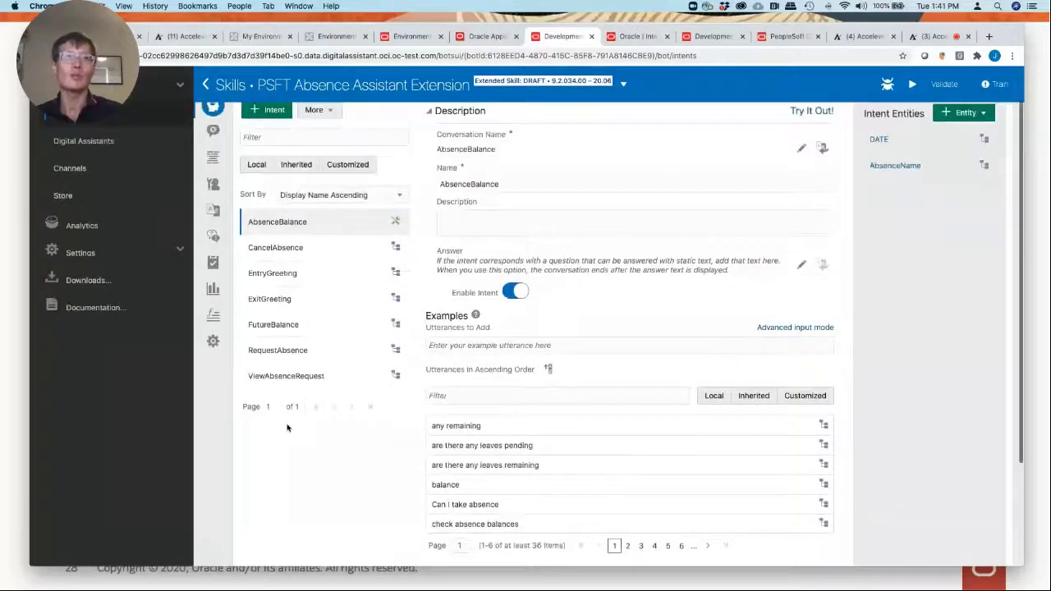
{"action": "scroll", "coordinate": [214, 183], "scroll_direction": "up", "scroll_amount": 2}
{"action": "left_click", "coordinate": [213, 177]}
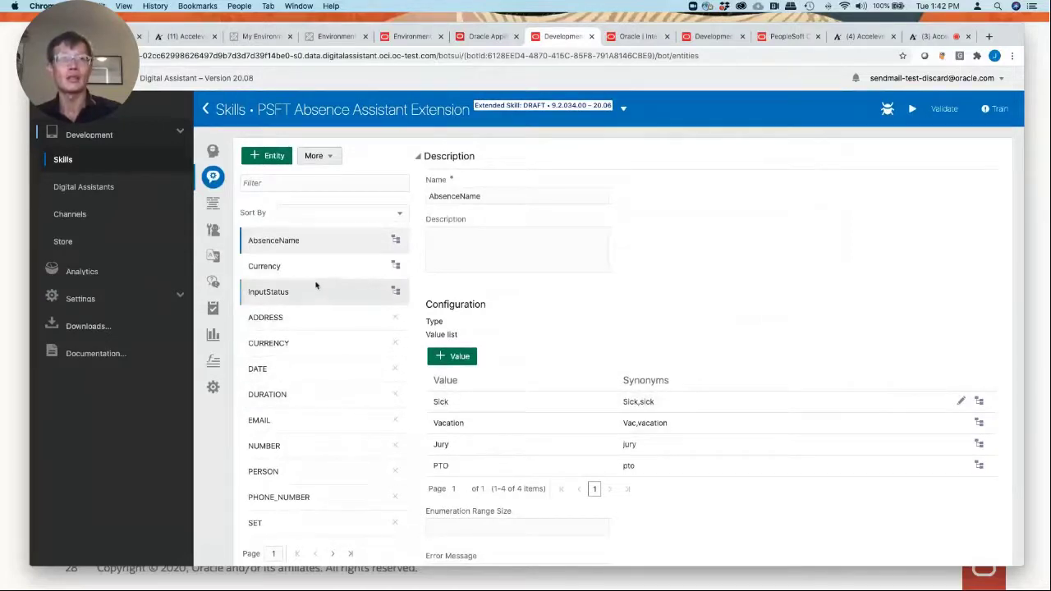
Glance at the dialog flow, then show the HGA_CC_SERVICE custom components service
{"action": "left_click", "coordinate": [213, 205]}
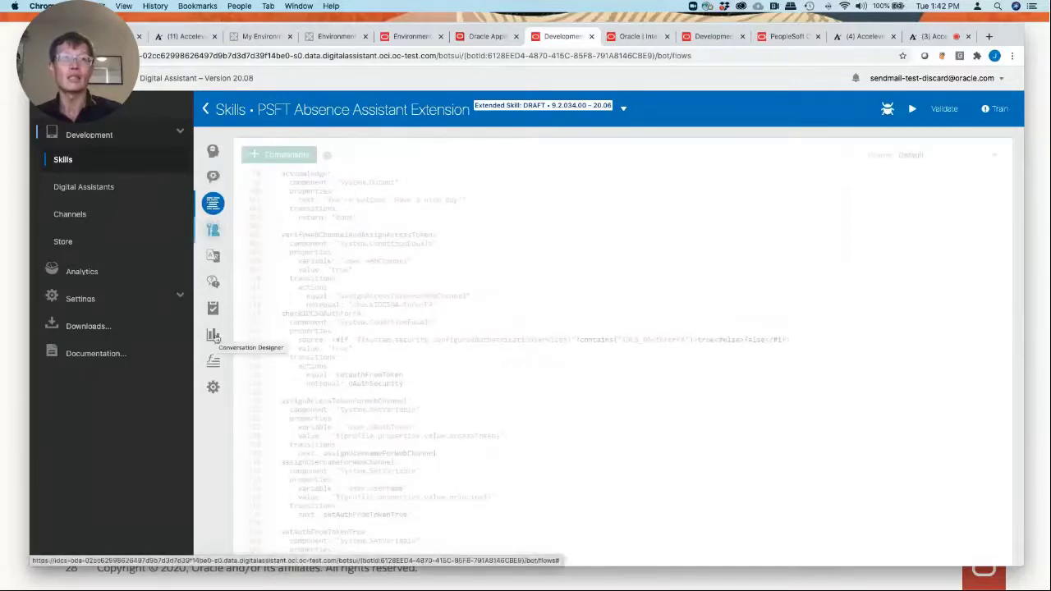
{"action": "left_click", "coordinate": [212, 362]}
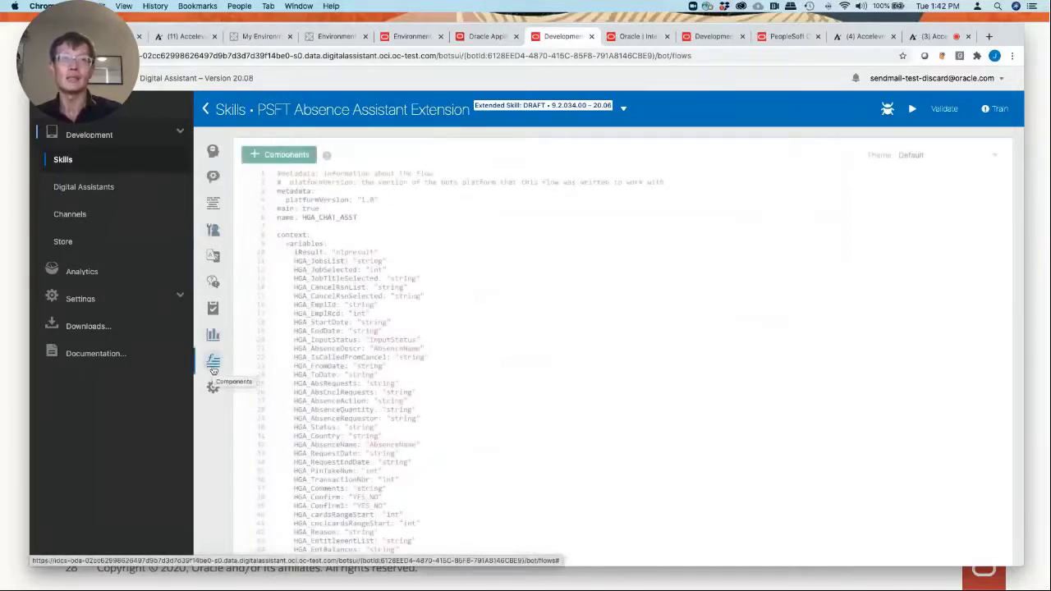
{"action": "left_click", "coordinate": [213, 365]}
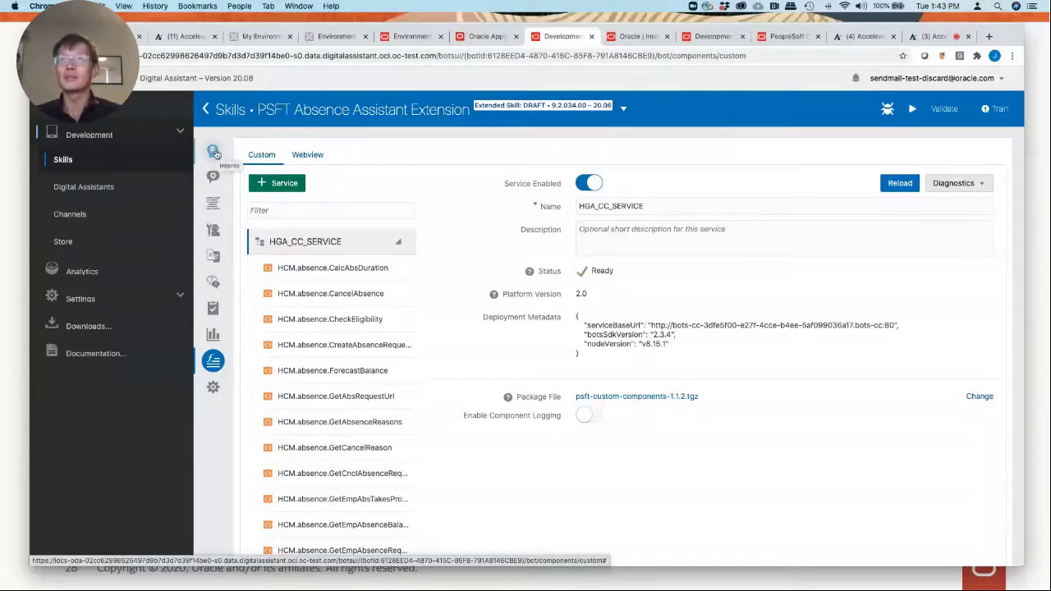
Train and publish PSFT Absence Assistant Extension, then go back to the Skills list
{"action": "left_click", "coordinate": [985, 111]}
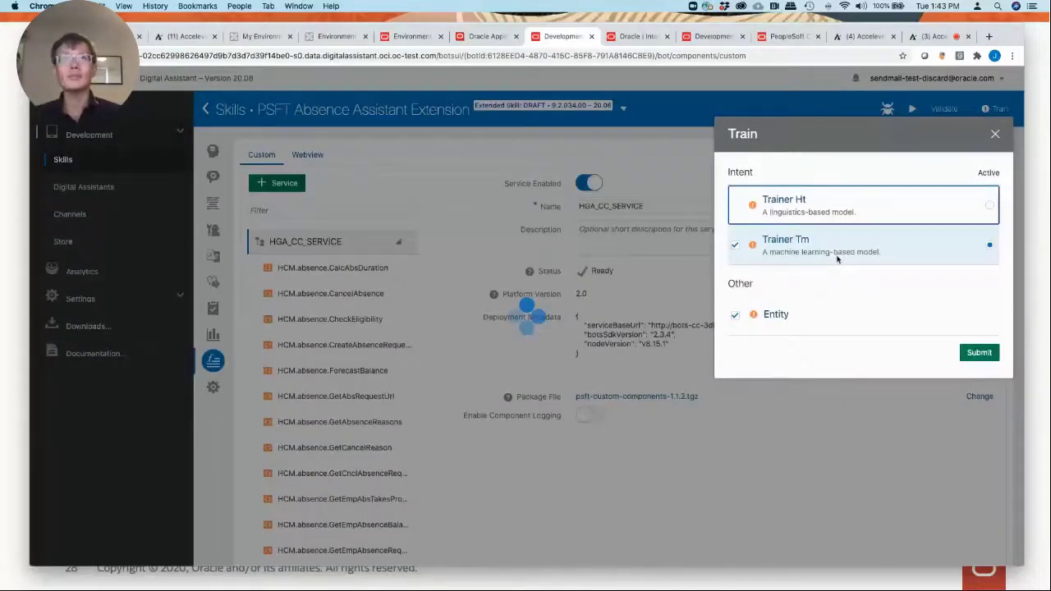
{"action": "left_click", "coordinate": [980, 352]}
{"action": "left_click", "coordinate": [623, 109]}
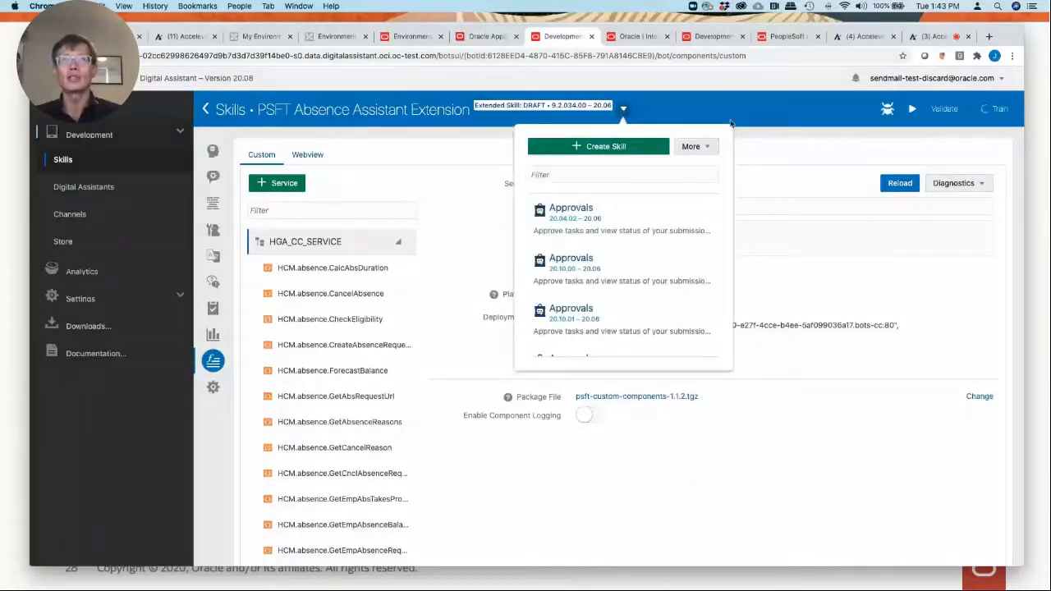
{"action": "left_click", "coordinate": [713, 206]}
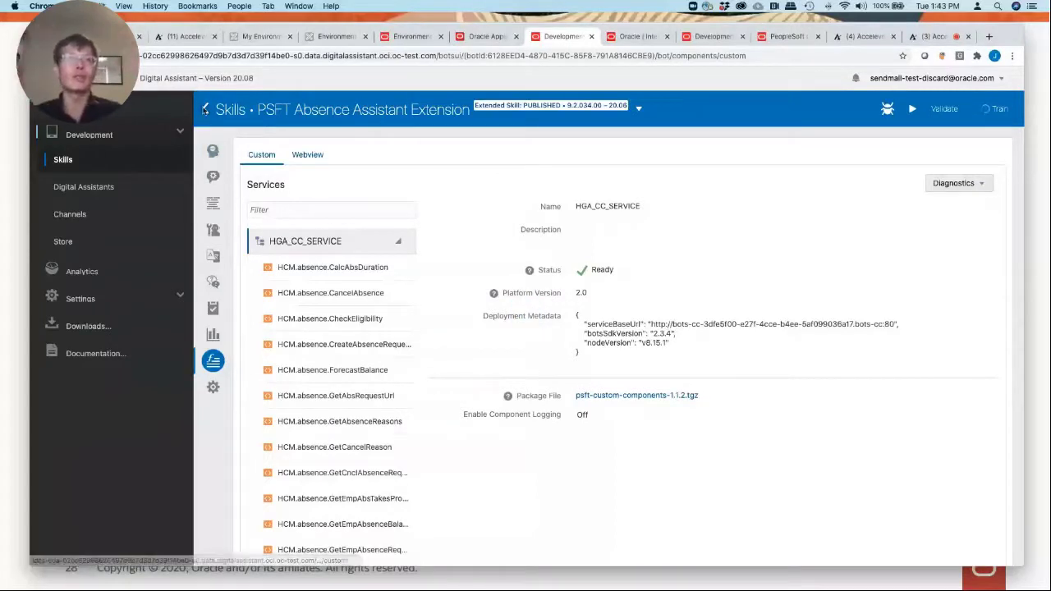
{"action": "left_click", "coordinate": [205, 110]}
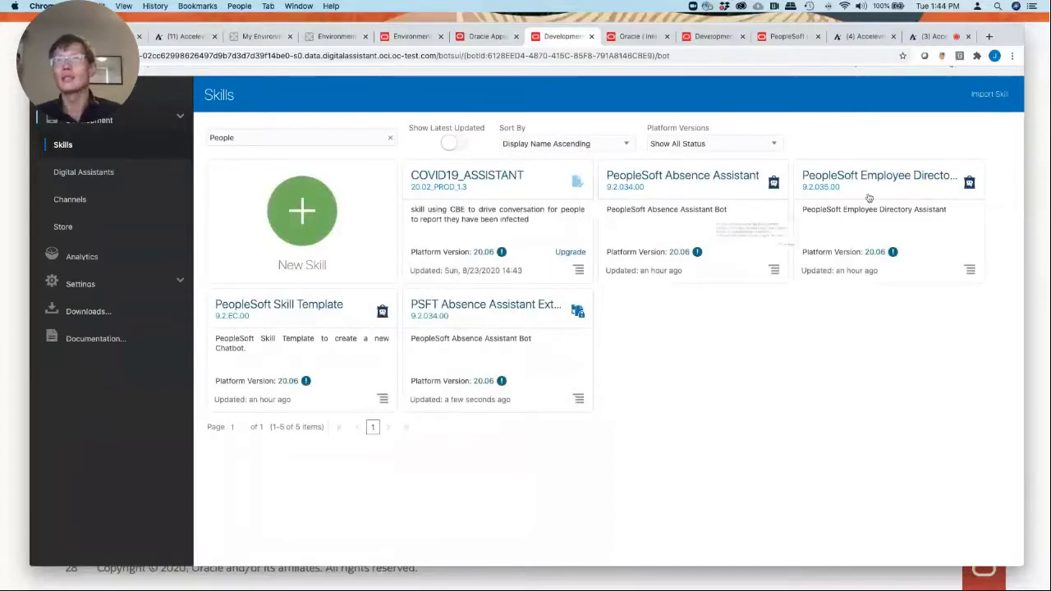
Open and close the Employee Directory card menu, then show the Digital Assistants list
{"action": "left_click", "coordinate": [969, 273]}
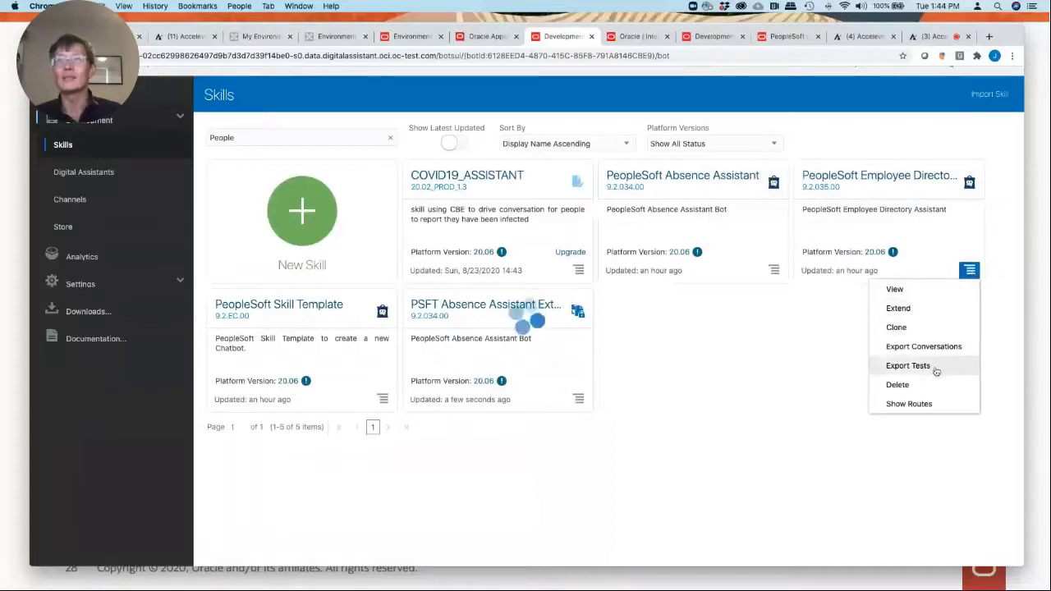
{"action": "left_click", "coordinate": [812, 394]}
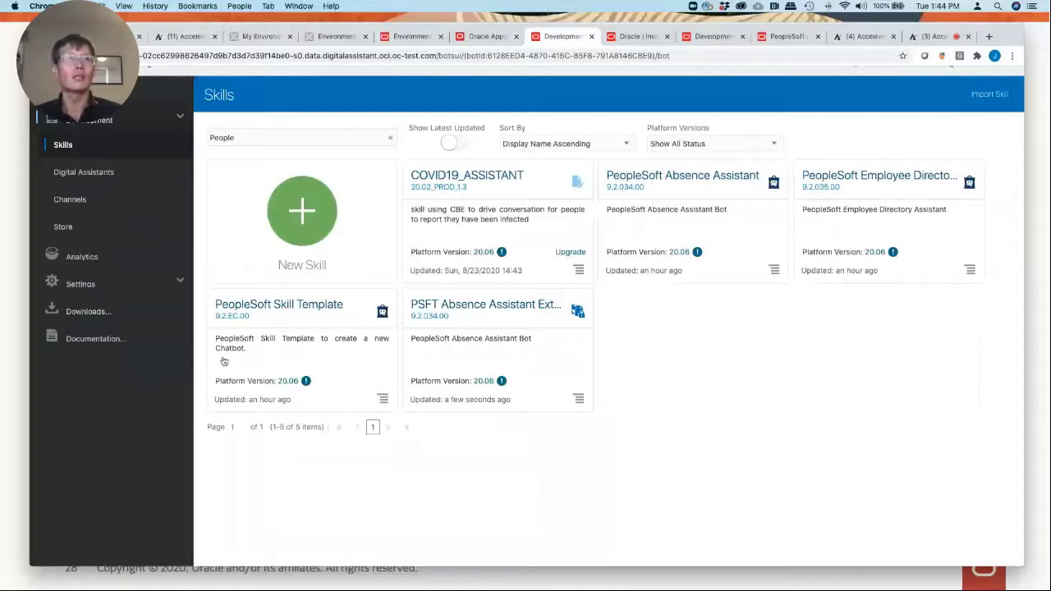
{"action": "left_click", "coordinate": [87, 182]}
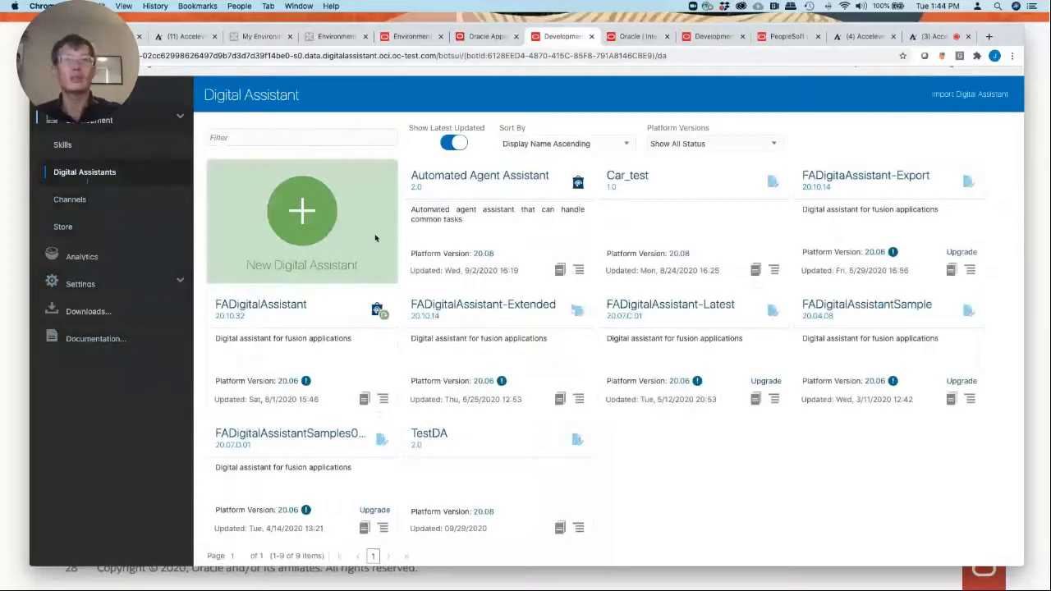
Create digital assistant 'PeopleSoft Assistant', dismiss the error banner, and return to Digital Assistants
{"action": "left_click", "coordinate": [375, 238]}
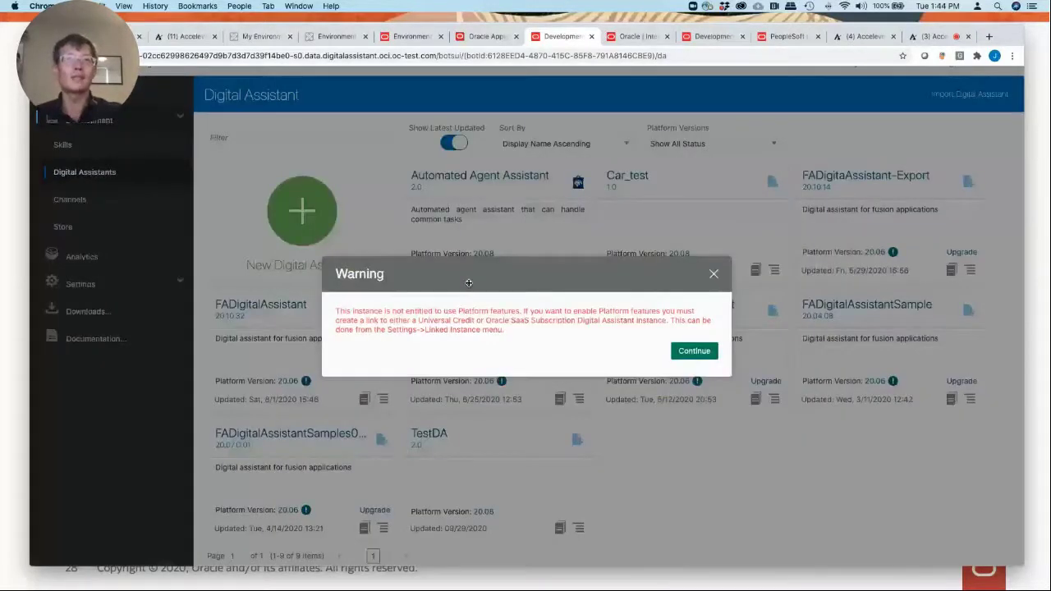
{"action": "key", "text": "Return"}
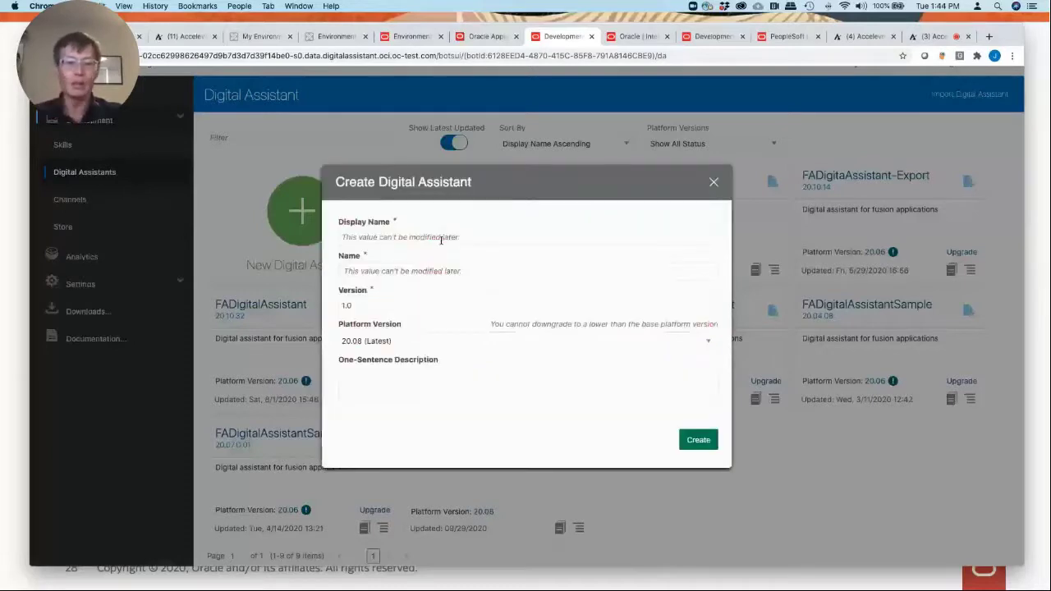
{"action": "type", "text": "PeopleSoft Assistant"}
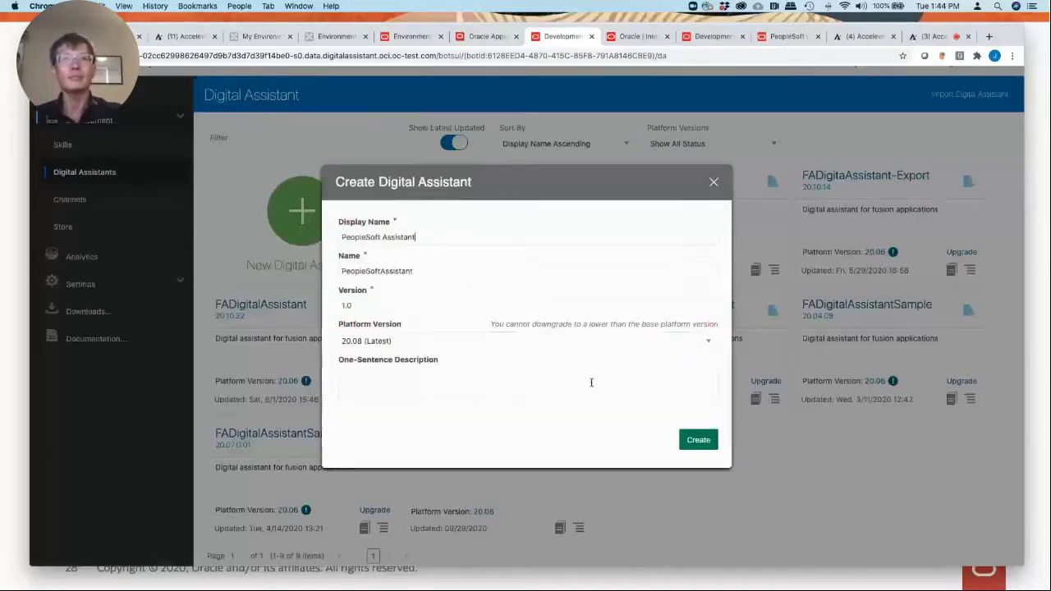
{"action": "left_click", "coordinate": [697, 441]}
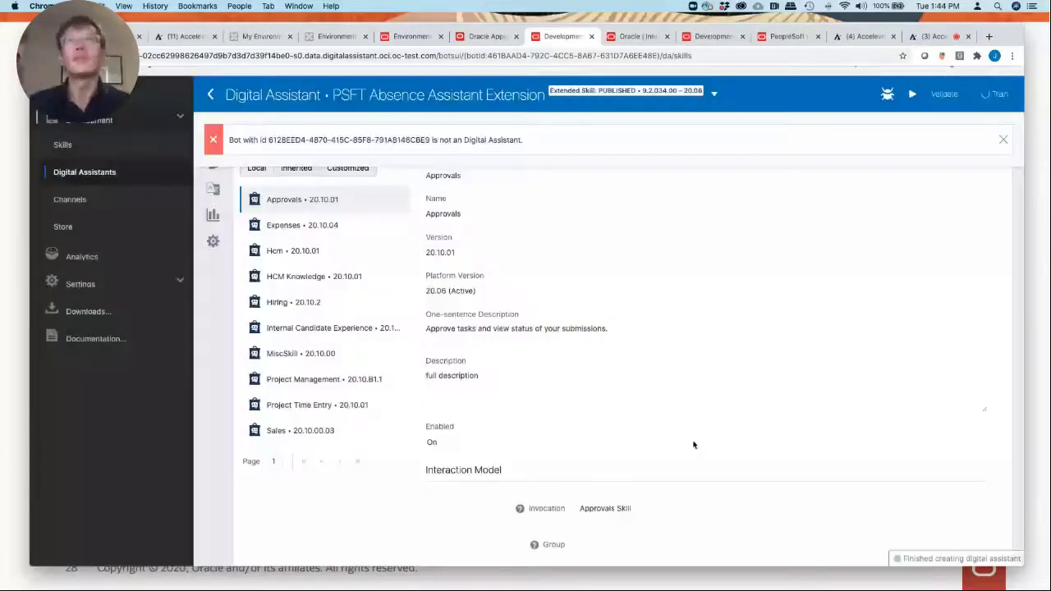
{"action": "left_click", "coordinate": [1004, 140]}
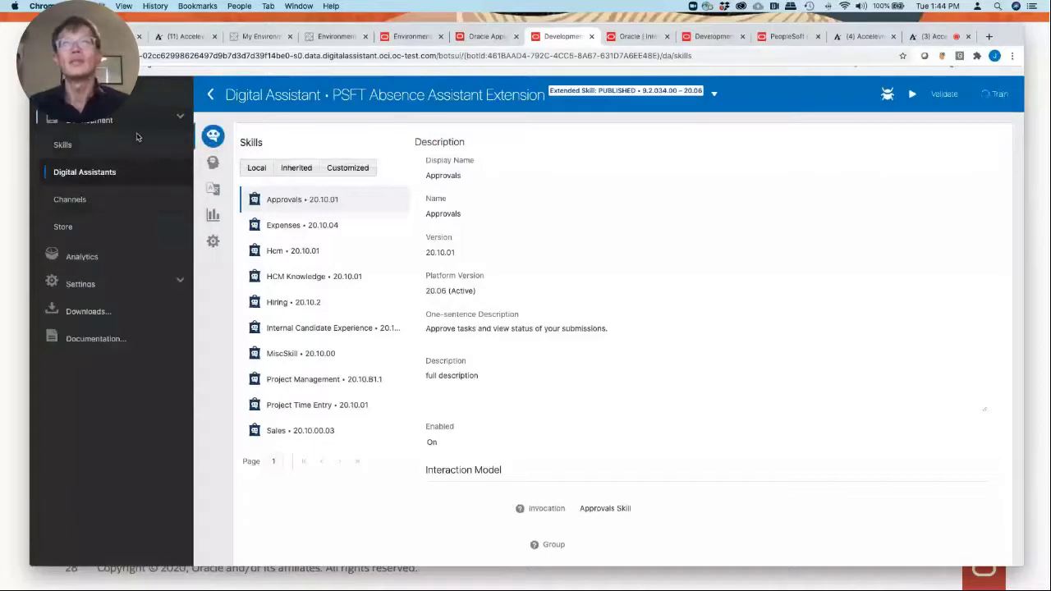
{"action": "left_click", "coordinate": [96, 183]}
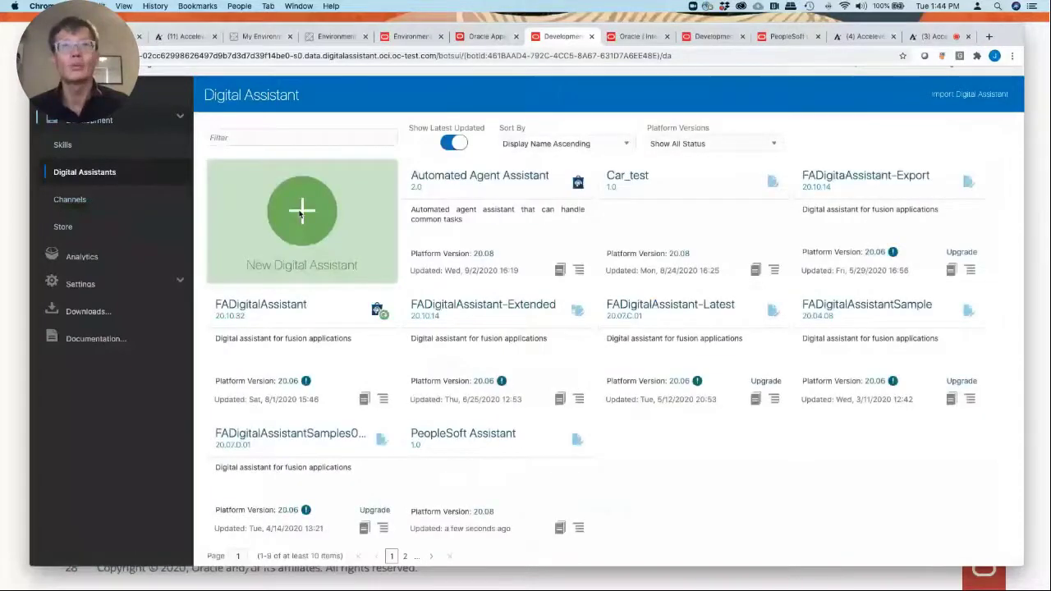
Create a new digital assistant with display name 'PSFT Assistant'
{"action": "left_click", "coordinate": [300, 212]}
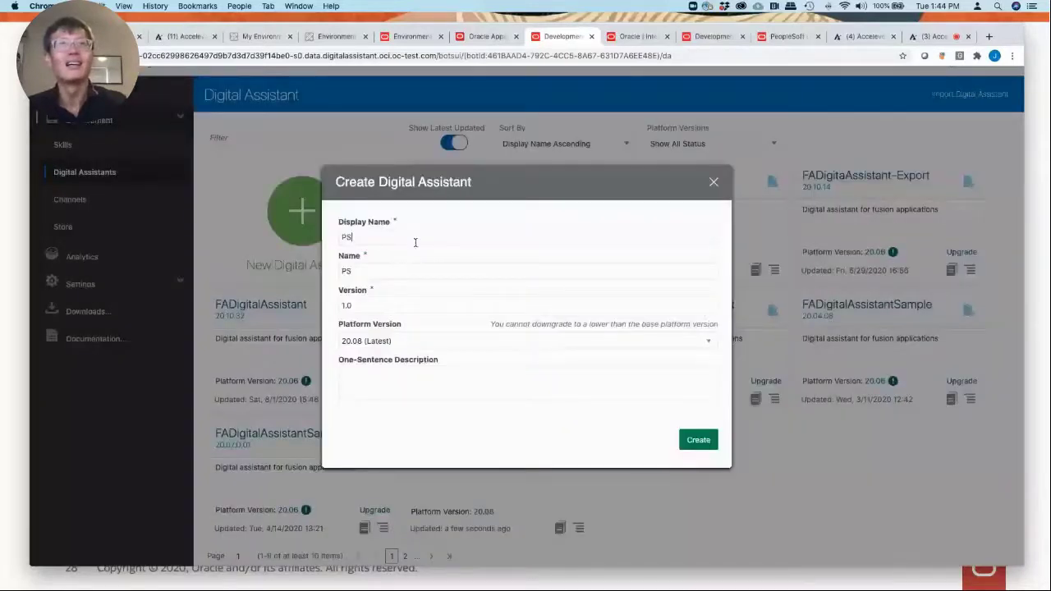
{"action": "type", "text": "FT Assistant"}
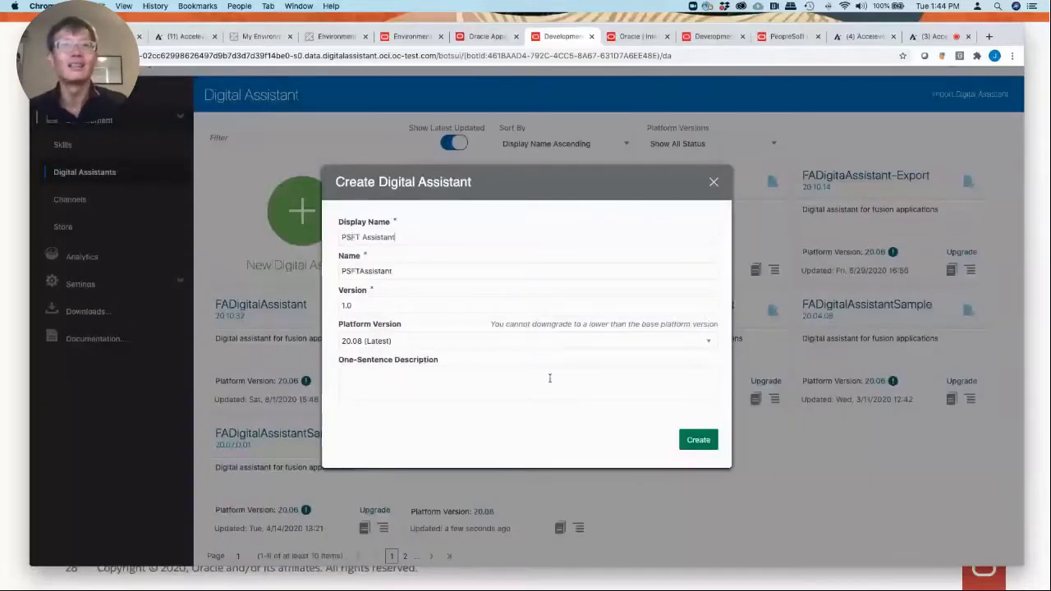
{"action": "left_click", "coordinate": [695, 438]}
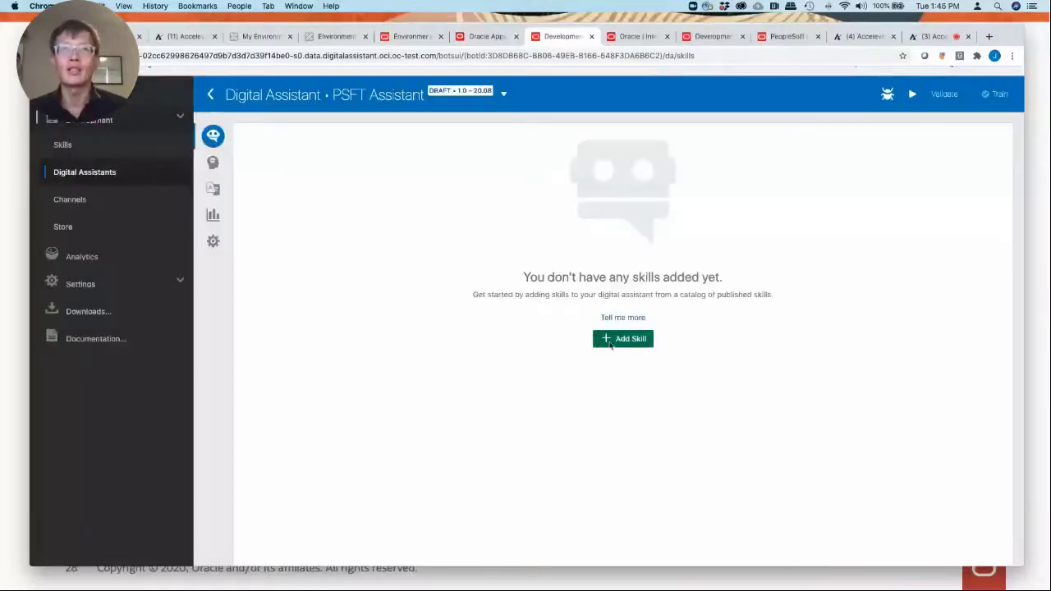
Filter the Skill Catalog by 'People' and add the PeopleSoft Employee Directory skill
{"action": "left_click", "coordinate": [610, 343]}
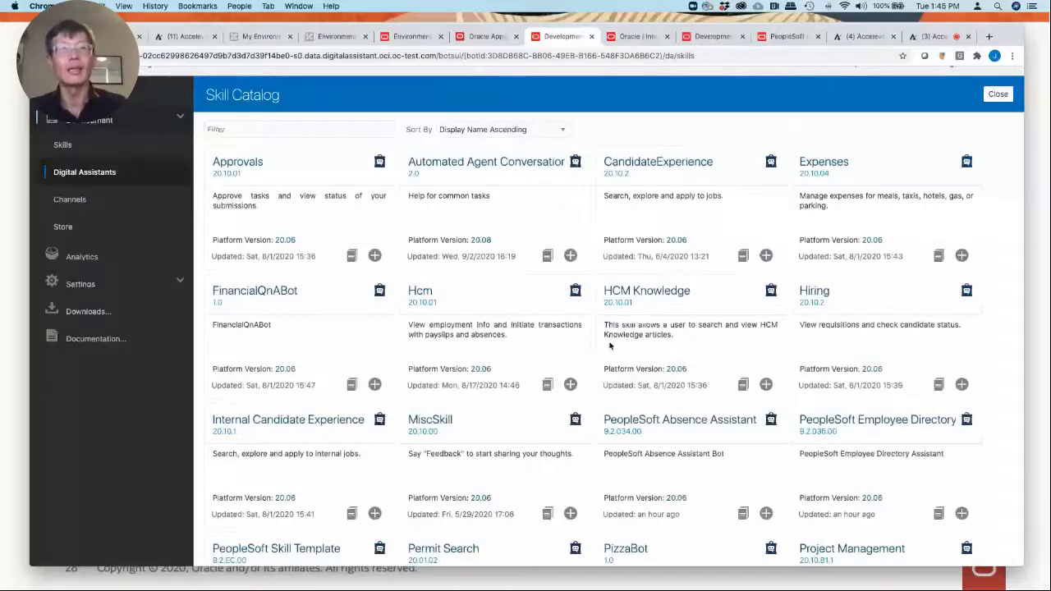
{"action": "left_click", "coordinate": [323, 129]}
{"action": "type", "text": "Pe"}
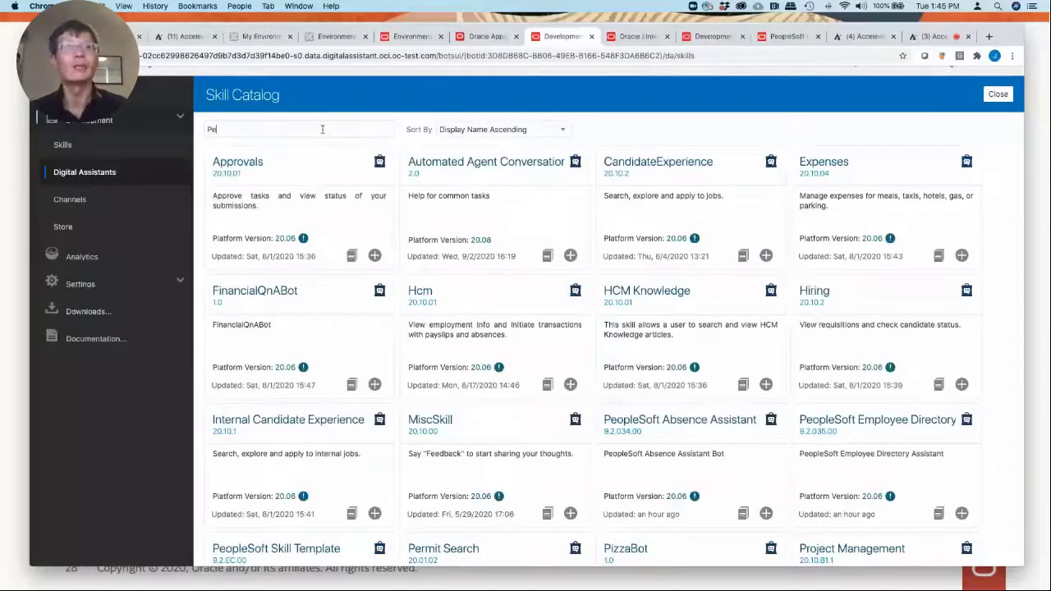
{"action": "type", "text": "ople"}
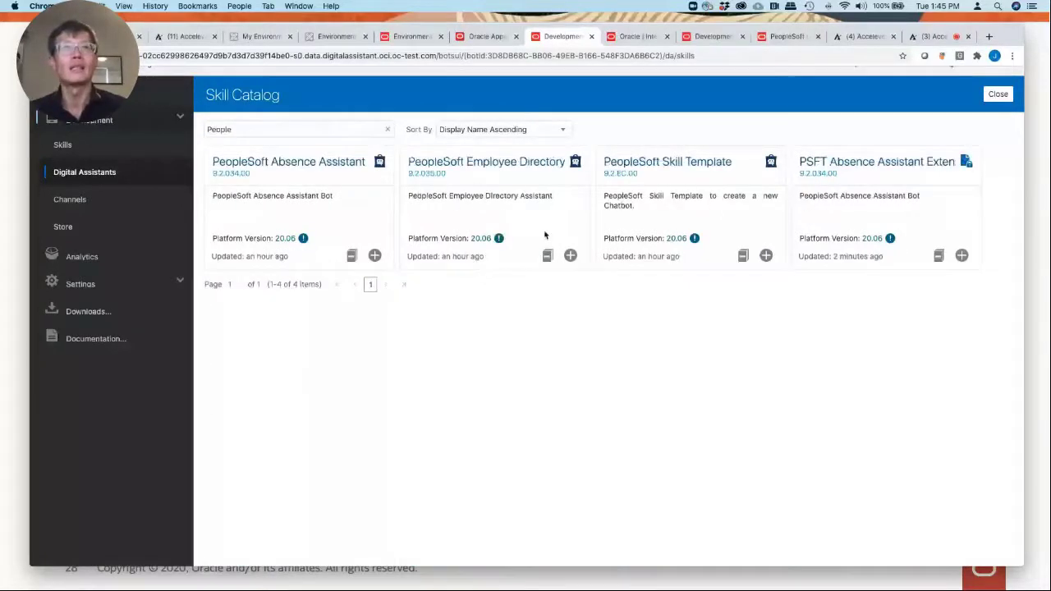
{"action": "left_click", "coordinate": [570, 255]}
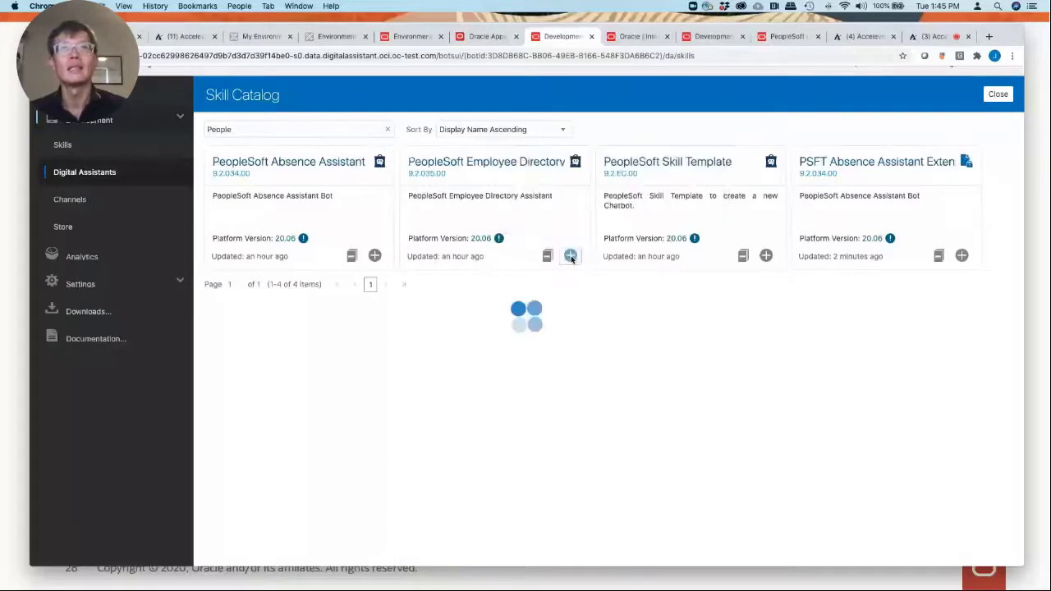
{"action": "left_click", "coordinate": [1002, 142]}
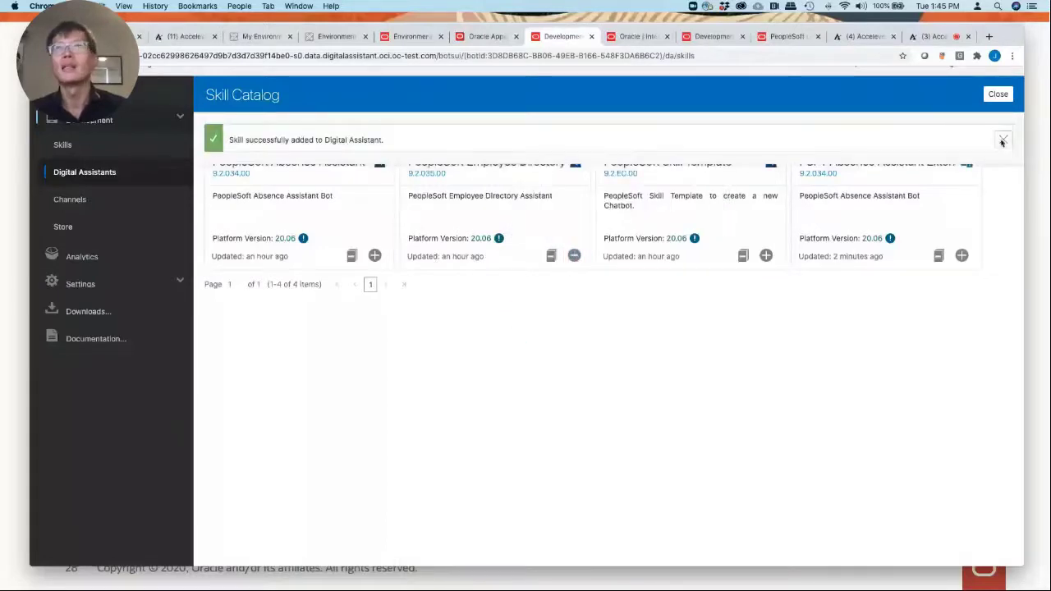
Try adding the PSFT Absence Assistant Extension and PeopleSoft Absence Assistant skills, dismiss their errors, close the catalog
{"action": "left_click", "coordinate": [962, 256]}
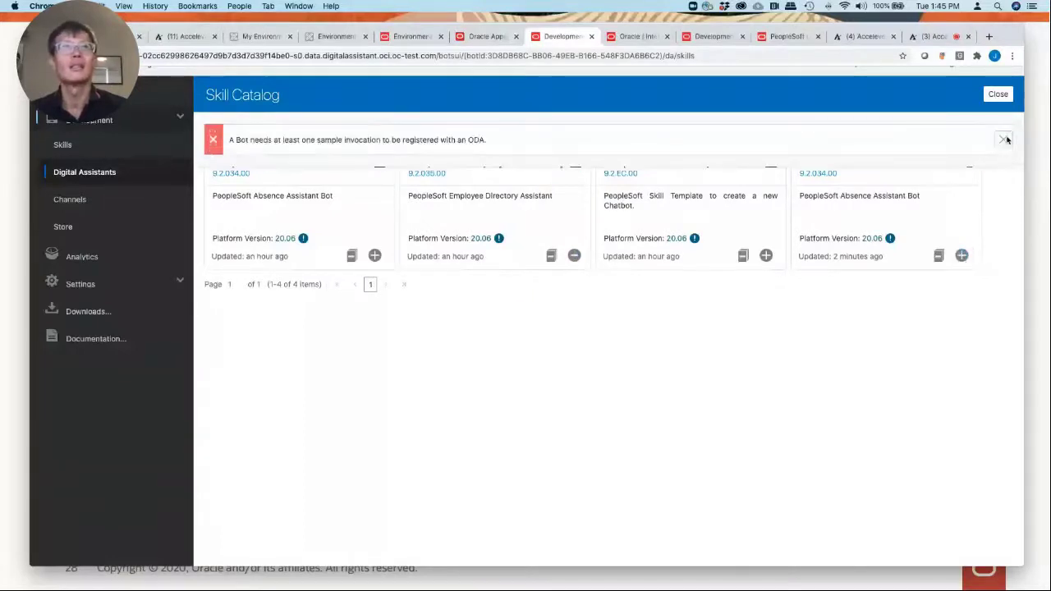
{"action": "left_click", "coordinate": [1006, 139]}
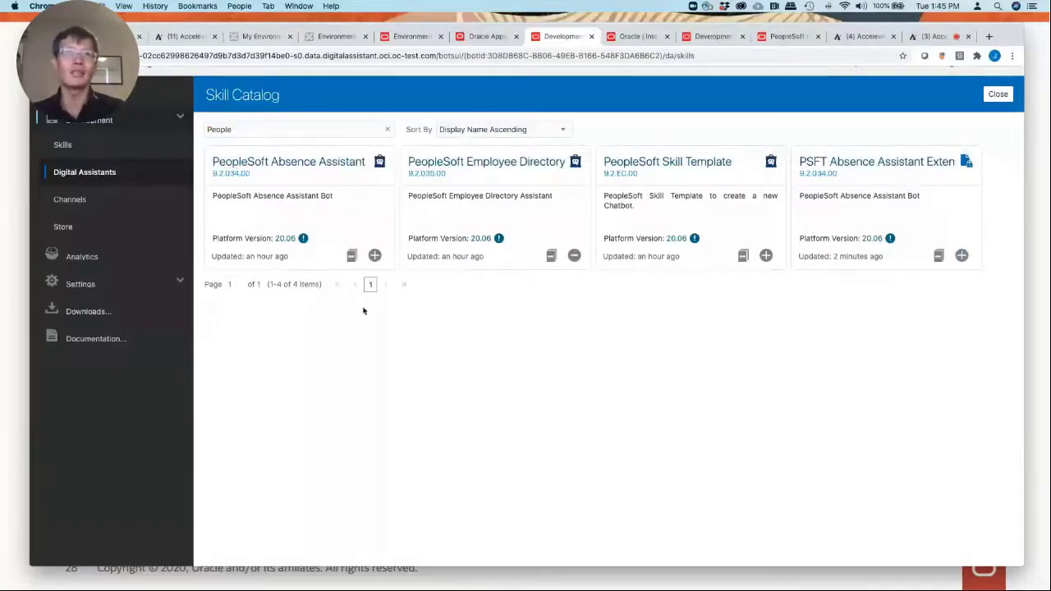
{"action": "left_click", "coordinate": [374, 255]}
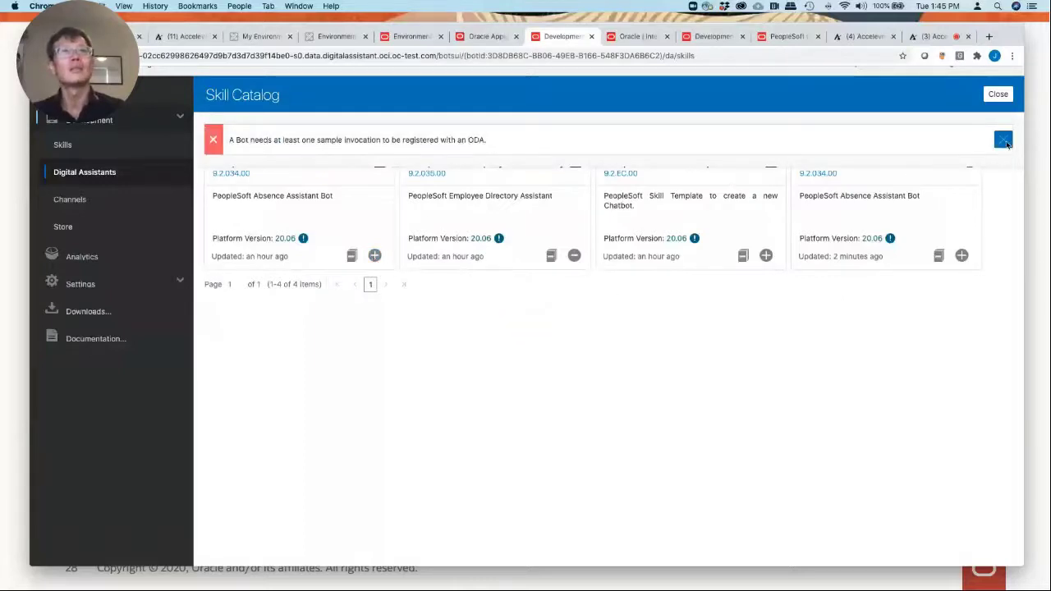
{"action": "left_click", "coordinate": [1005, 141]}
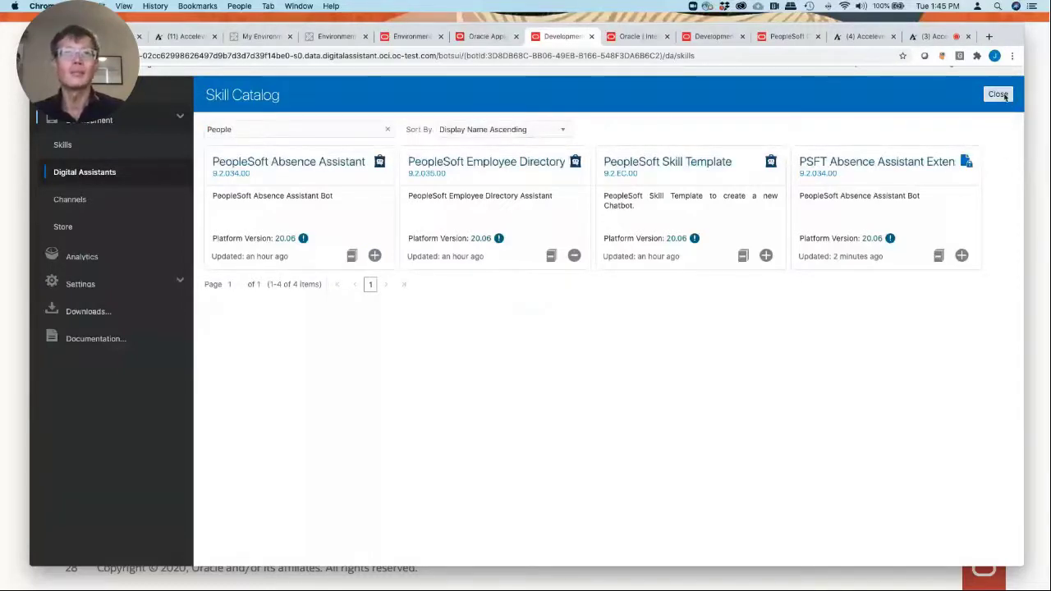
{"action": "left_click", "coordinate": [998, 94]}
{"action": "scroll", "coordinate": [422, 435], "scroll_direction": "down", "scroll_amount": 3}
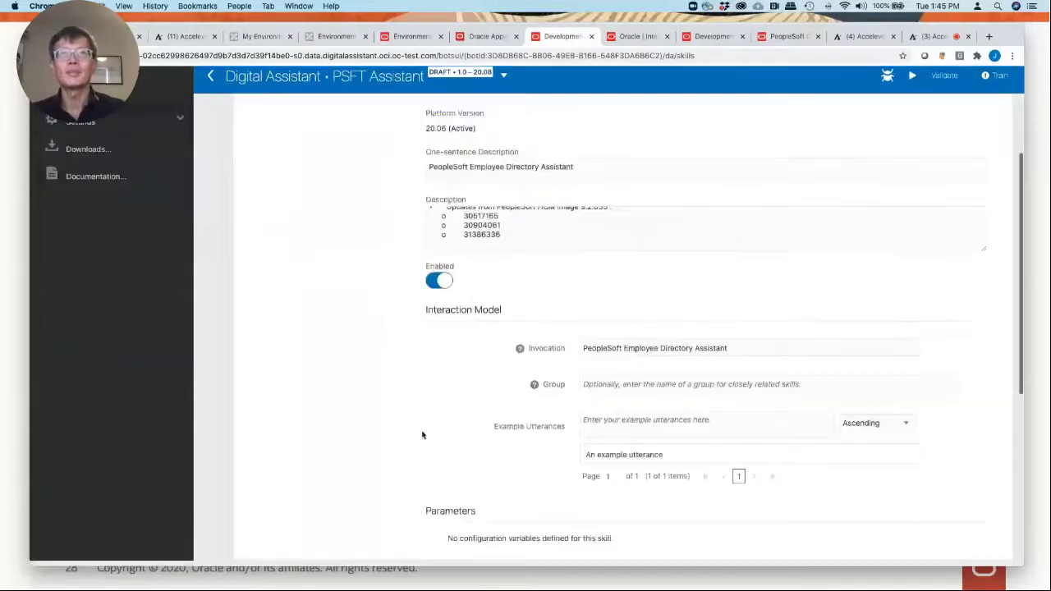
Enter and save 'Get phone number' as the Employee Directory skill's example utterance
{"action": "scroll", "coordinate": [422, 435], "scroll_direction": "down", "scroll_amount": 2}
{"action": "left_click", "coordinate": [752, 267]}
{"action": "left_click", "coordinate": [721, 342]}
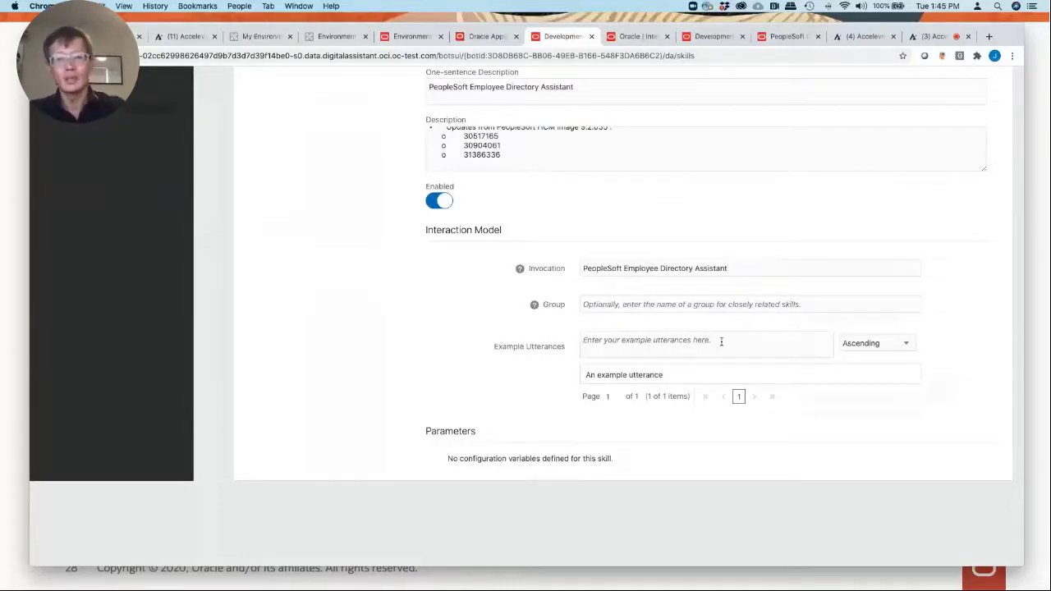
{"action": "type", "text": "Get"}
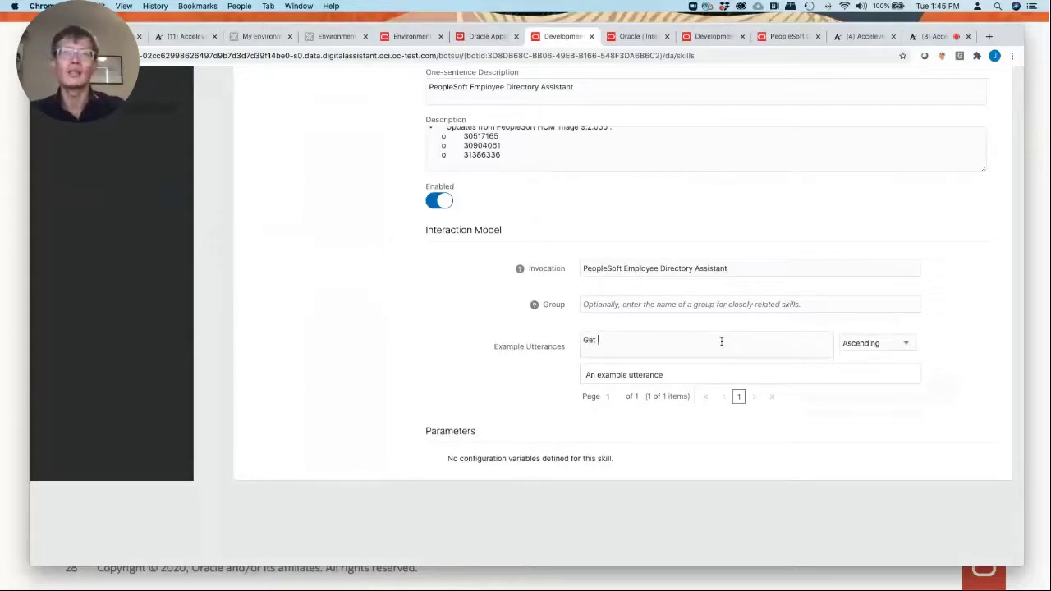
{"action": "key", "text": "BackSpace"}
{"action": "key", "text": "BackSpace"}
{"action": "key", "text": "BackSpace"}
{"action": "key", "text": "BackSpace"}
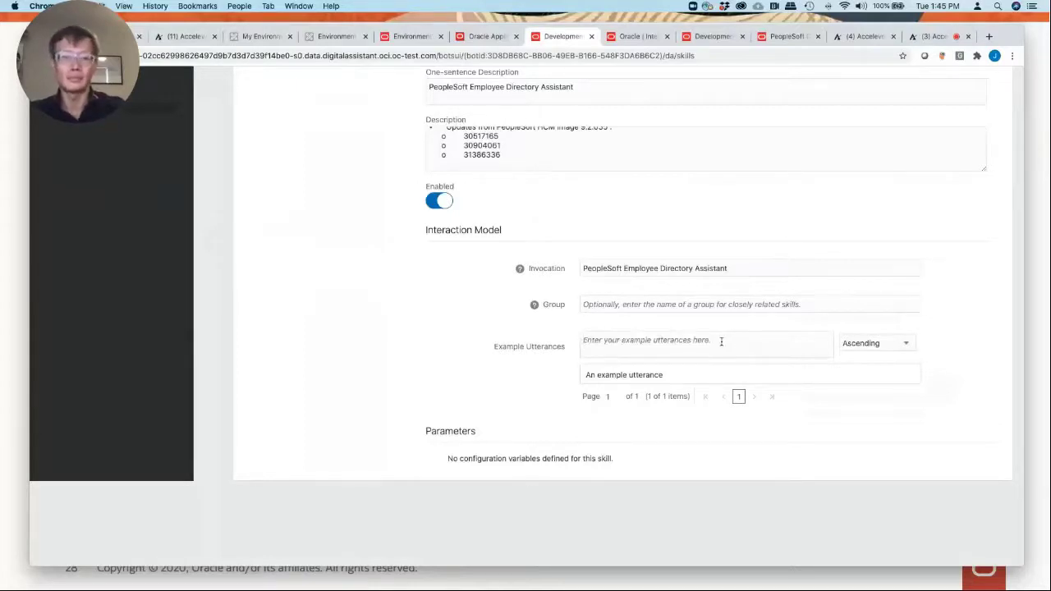
{"action": "type", "text": "G"}
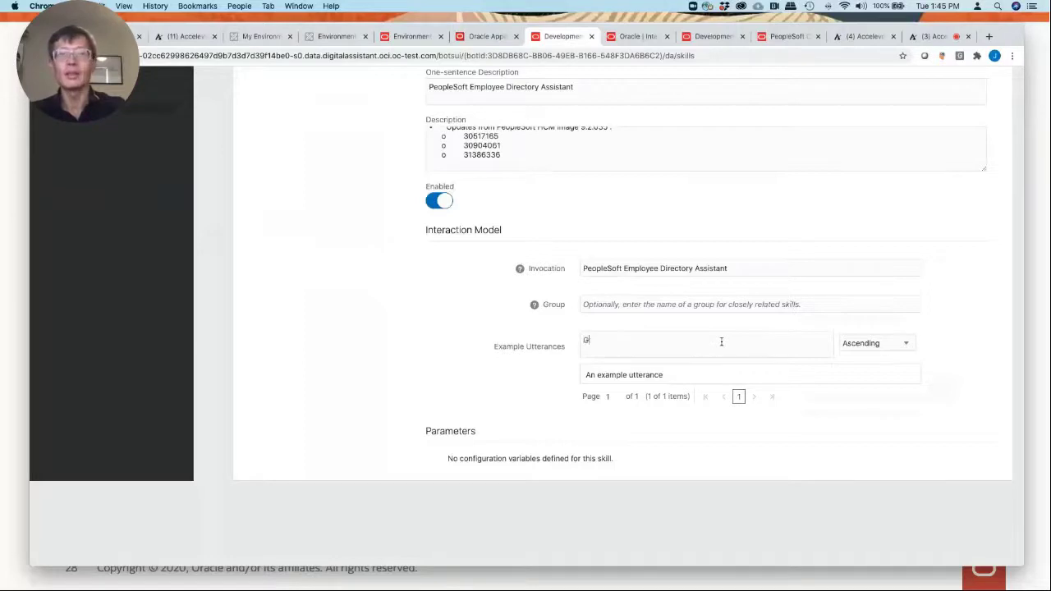
{"action": "type", "text": "et phone number"}
{"action": "key", "text": "Return"}
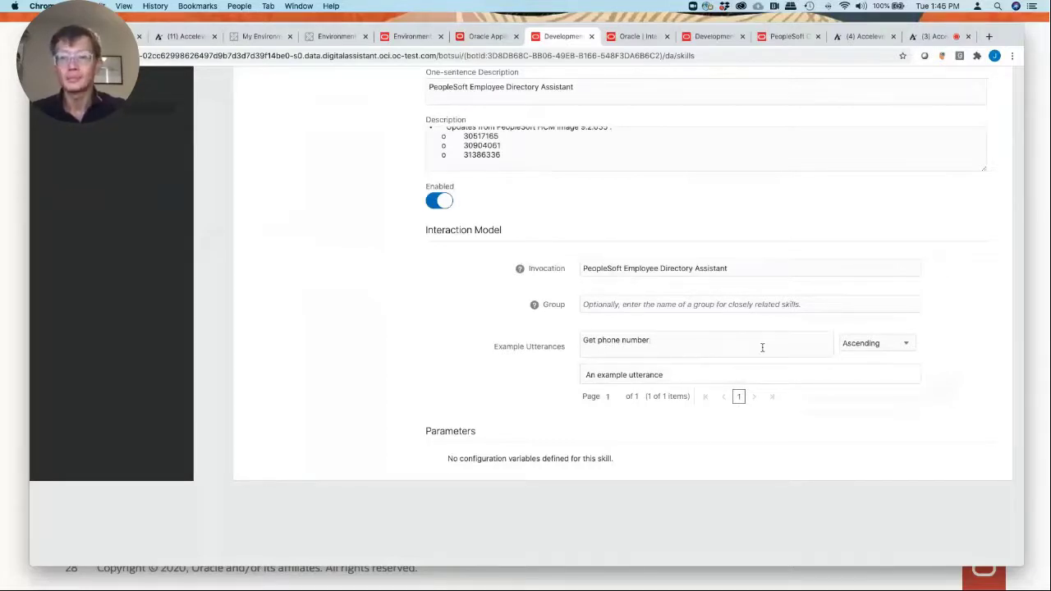
{"action": "scroll", "coordinate": [801, 346], "scroll_direction": "up", "scroll_amount": 2}
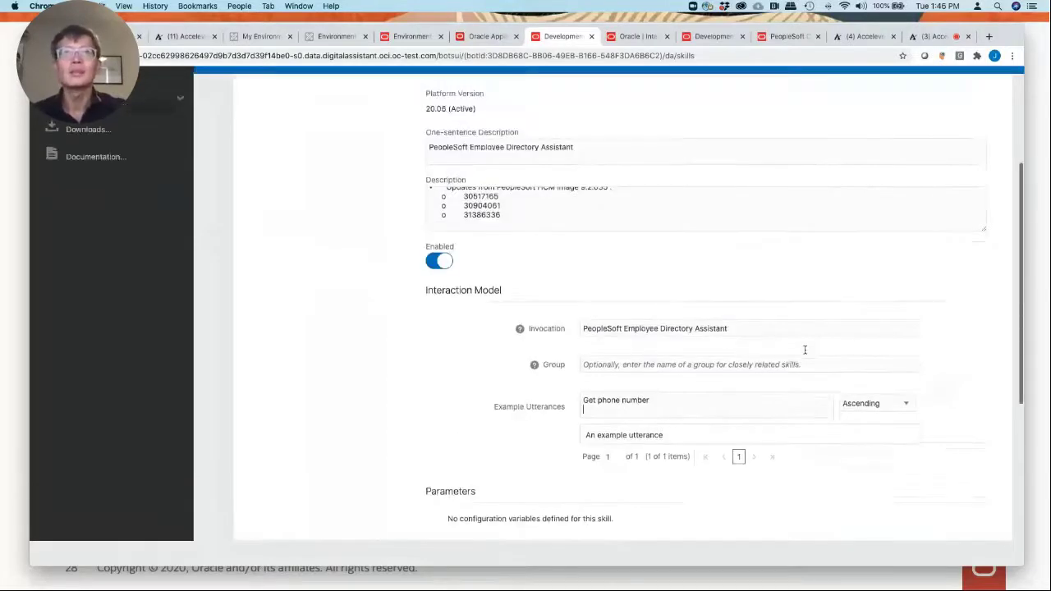
{"action": "scroll", "coordinate": [755, 392], "scroll_direction": "down", "scroll_amount": 2}
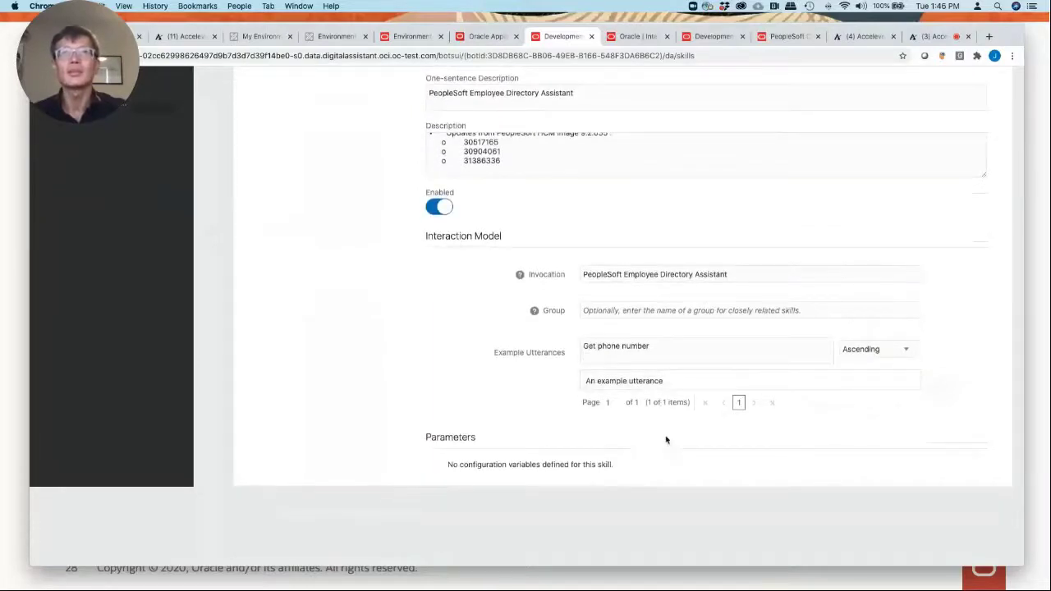
{"action": "left_click", "coordinate": [756, 403]}
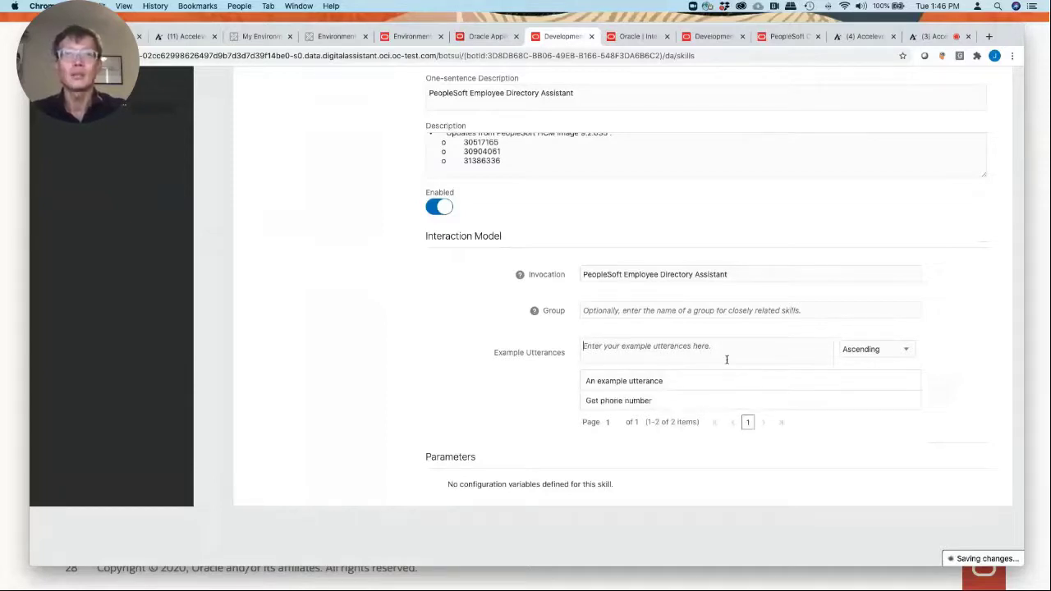
Begin a second example utterance, 'Get address'
{"action": "scroll", "coordinate": [727, 359], "scroll_direction": "down", "scroll_amount": 5}
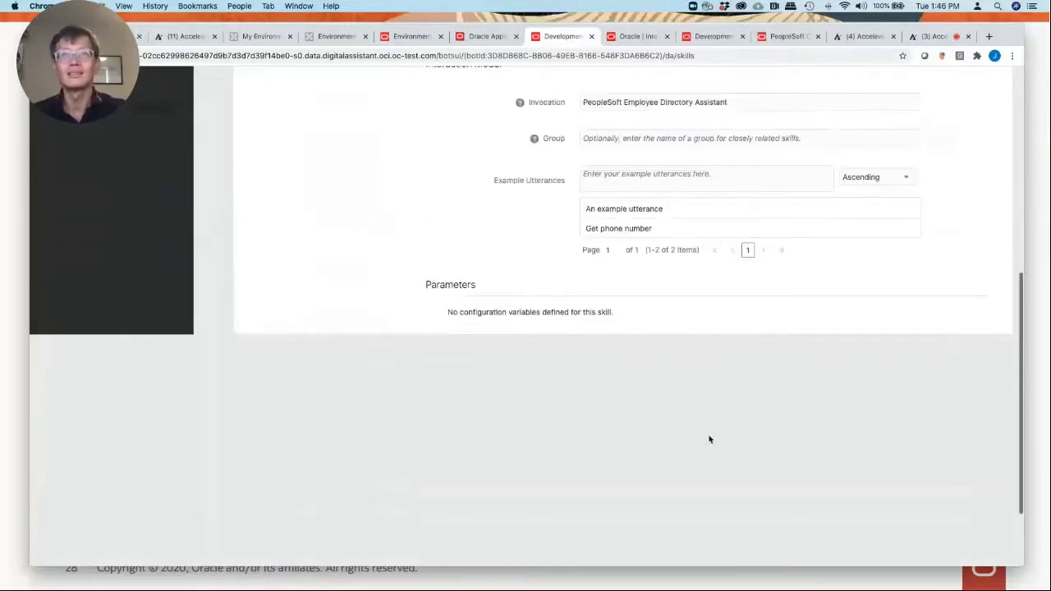
{"action": "scroll", "coordinate": [710, 439], "scroll_direction": "up", "scroll_amount": 4}
{"action": "scroll", "coordinate": [657, 370], "scroll_direction": "down", "scroll_amount": 2}
{"action": "left_click", "coordinate": [626, 294]}
{"action": "type", "text": "Get a"}
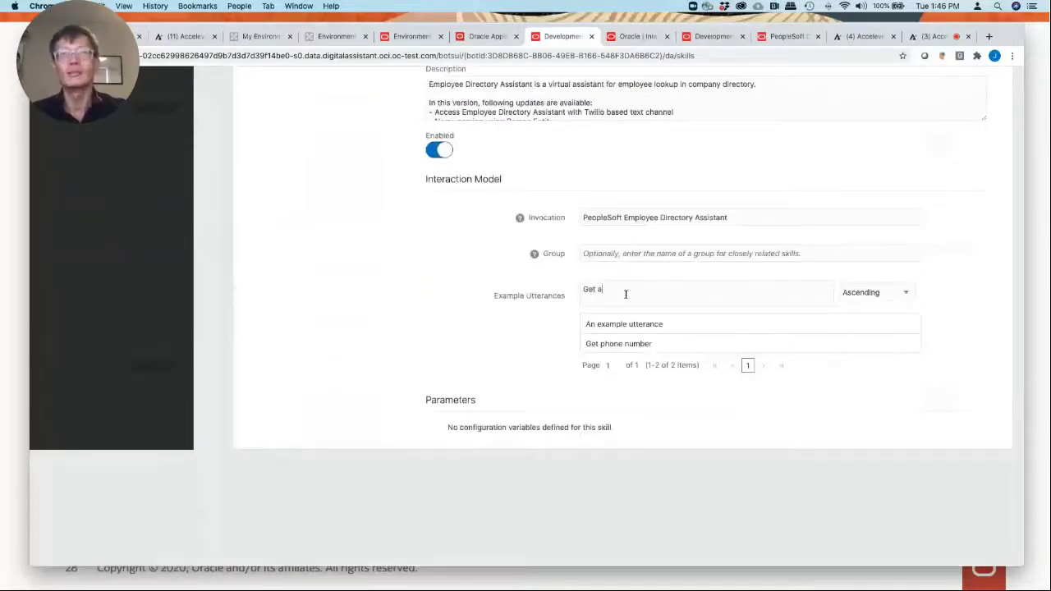
{"action": "type", "text": "ddress"}
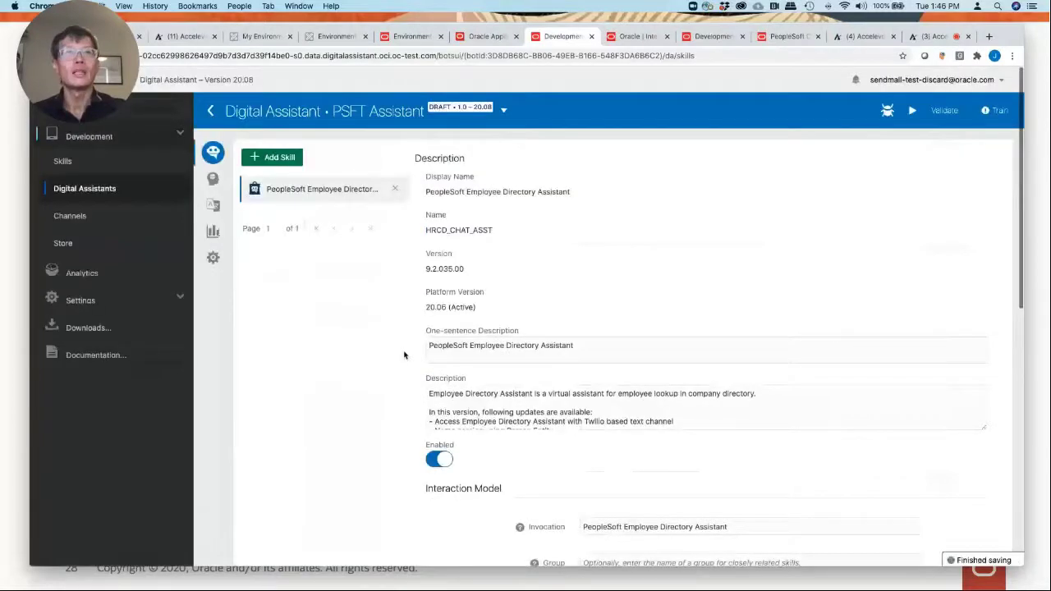
{"action": "left_click", "coordinate": [271, 158]}
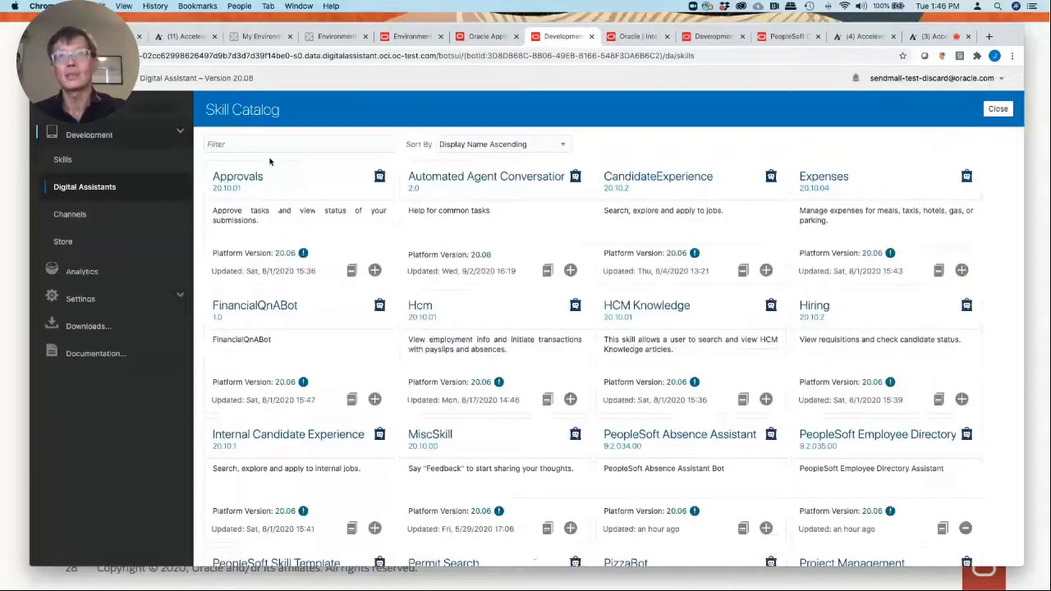
{"action": "scroll", "coordinate": [526, 312], "scroll_direction": "down", "scroll_amount": 2}
{"action": "left_click", "coordinate": [765, 471]}
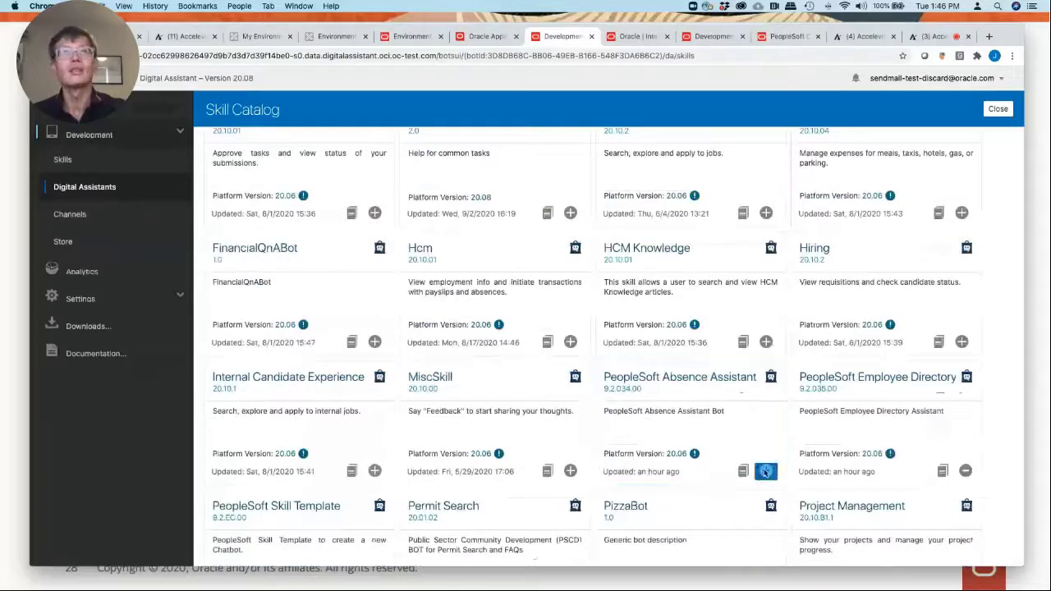
{"action": "left_click", "coordinate": [1001, 154]}
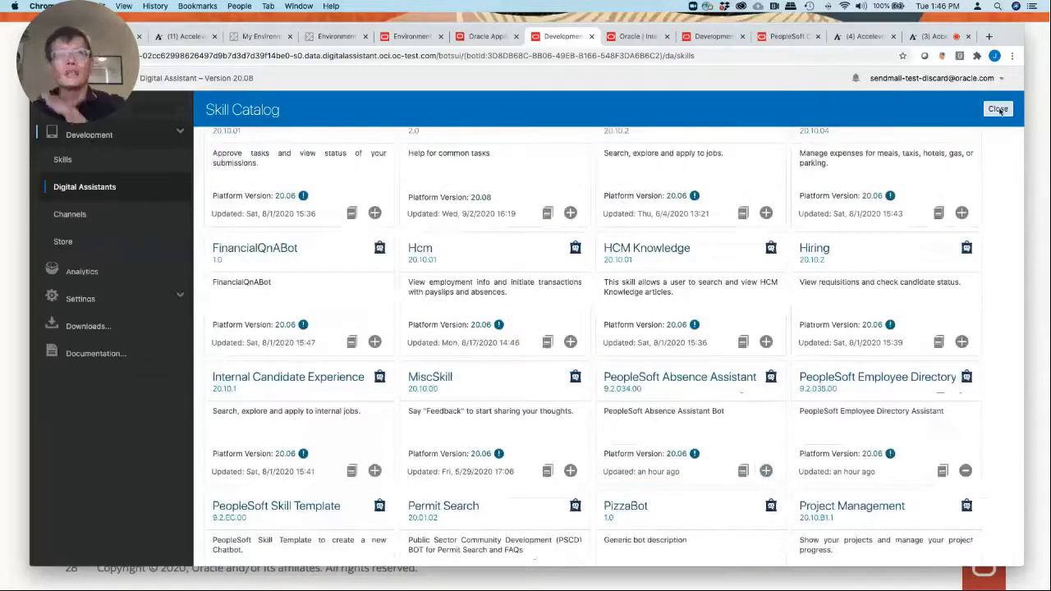
{"action": "left_click", "coordinate": [998, 109]}
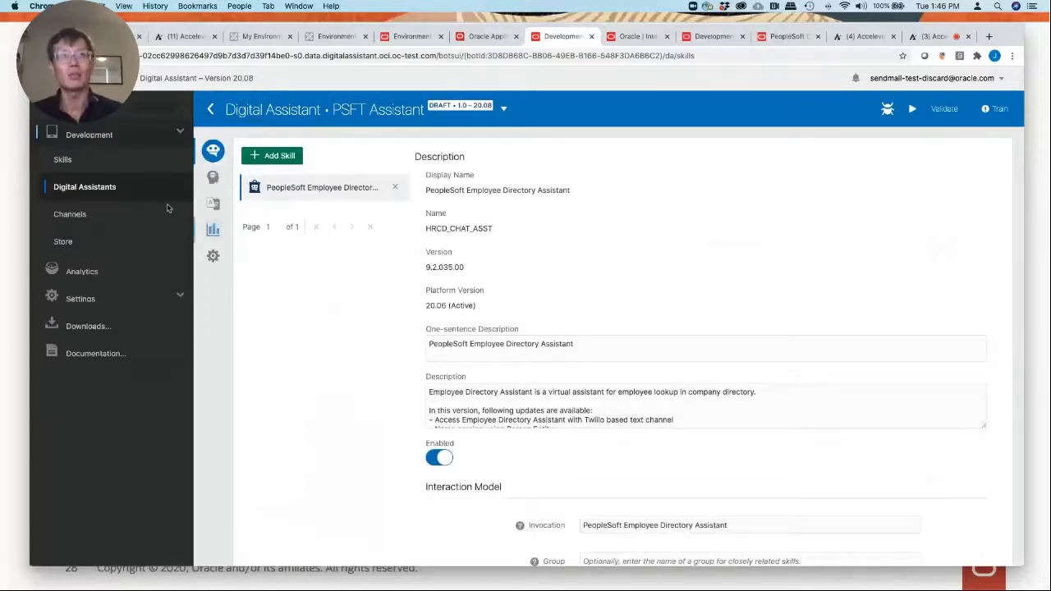
Browse the Skill Store, then return to the presentation and advance to the next slide
{"action": "left_click", "coordinate": [84, 243]}
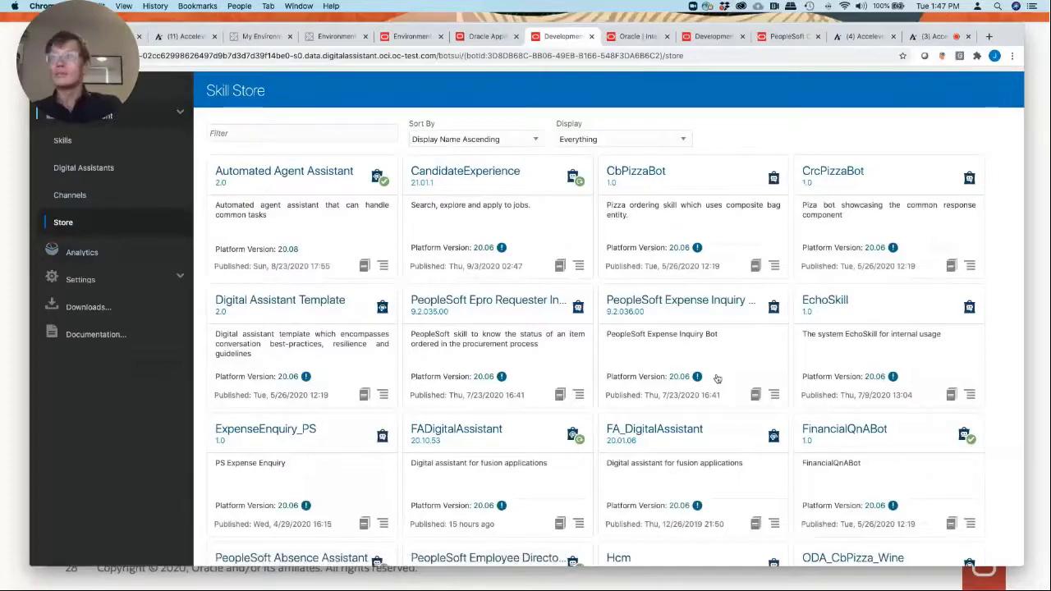
{"action": "key", "text": "super+Tab"}
{"action": "key", "text": "Right"}
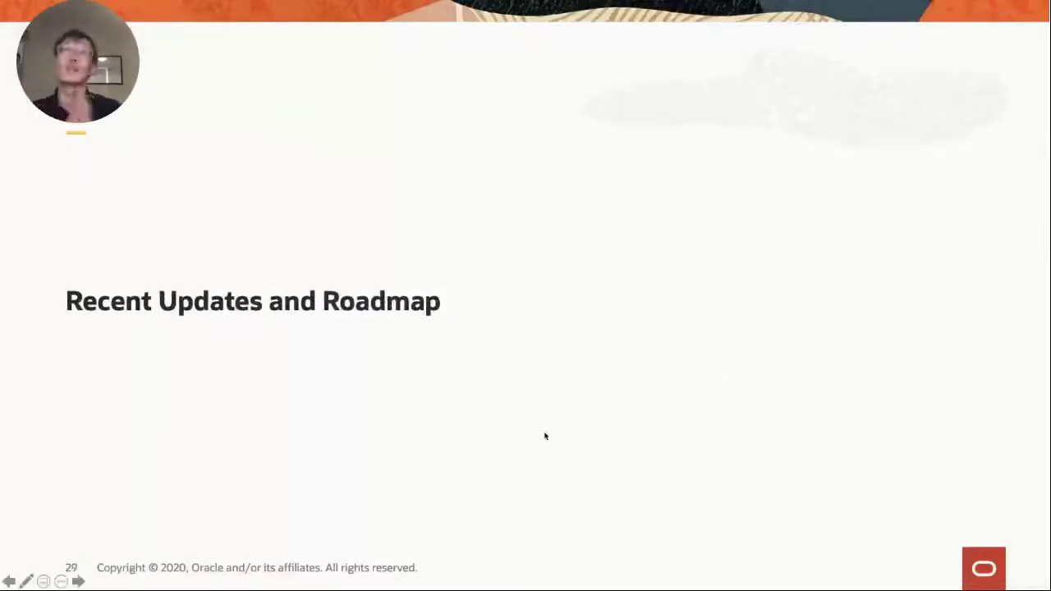